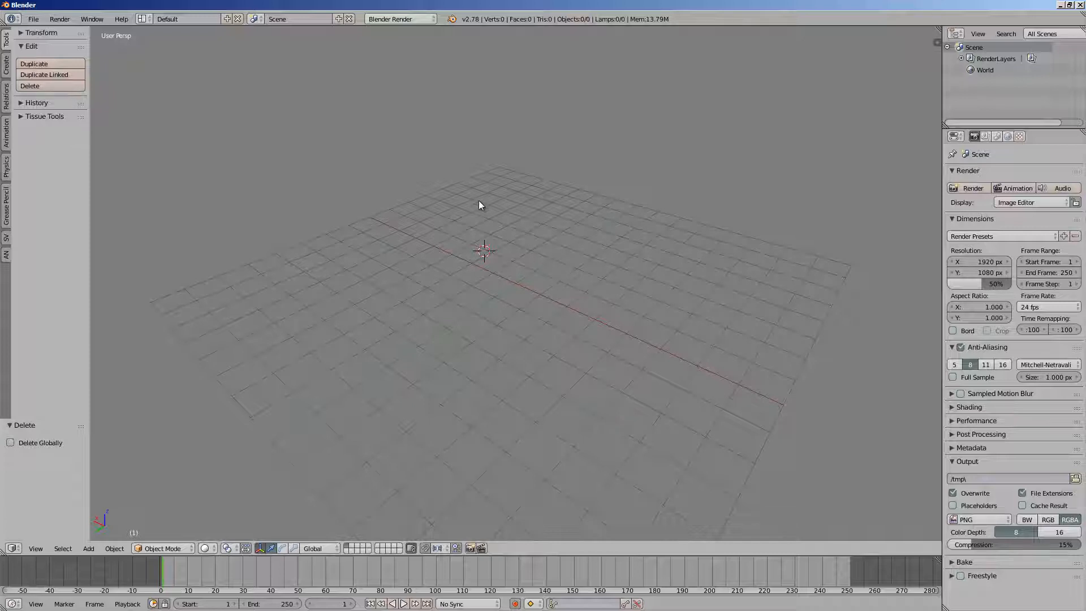
middle_click_drag(433, 192, 510, 277)
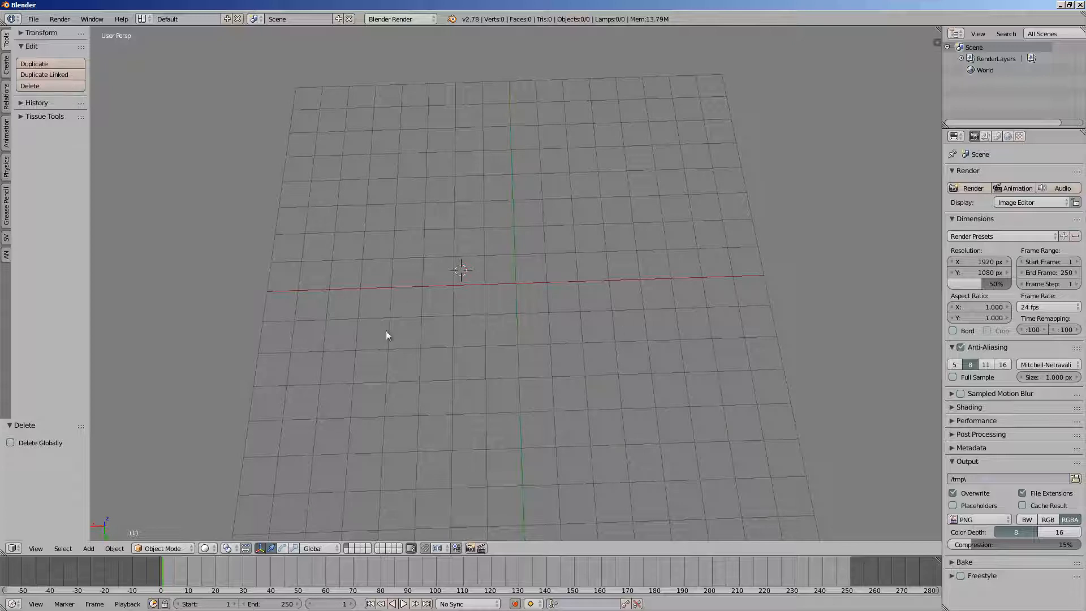
middle_click_drag(491, 358, 534, 251)
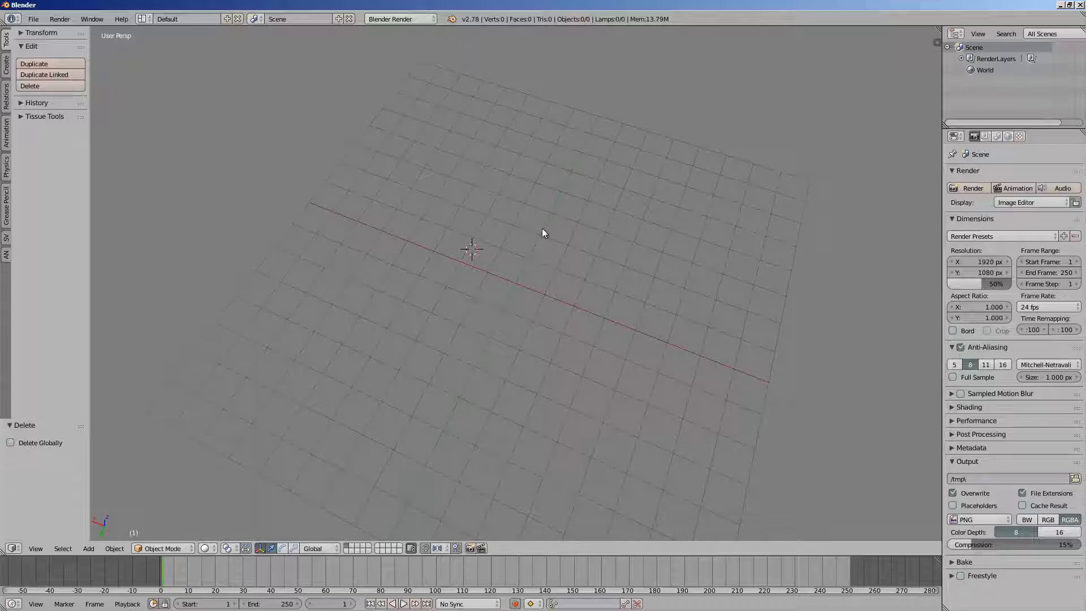
middle_click_drag(545, 232, 424, 194)
Switch to the Compositing layout, with the node editor set to Sverchok nodes and the 3D view extended over the image editor.
left_click(143, 18)
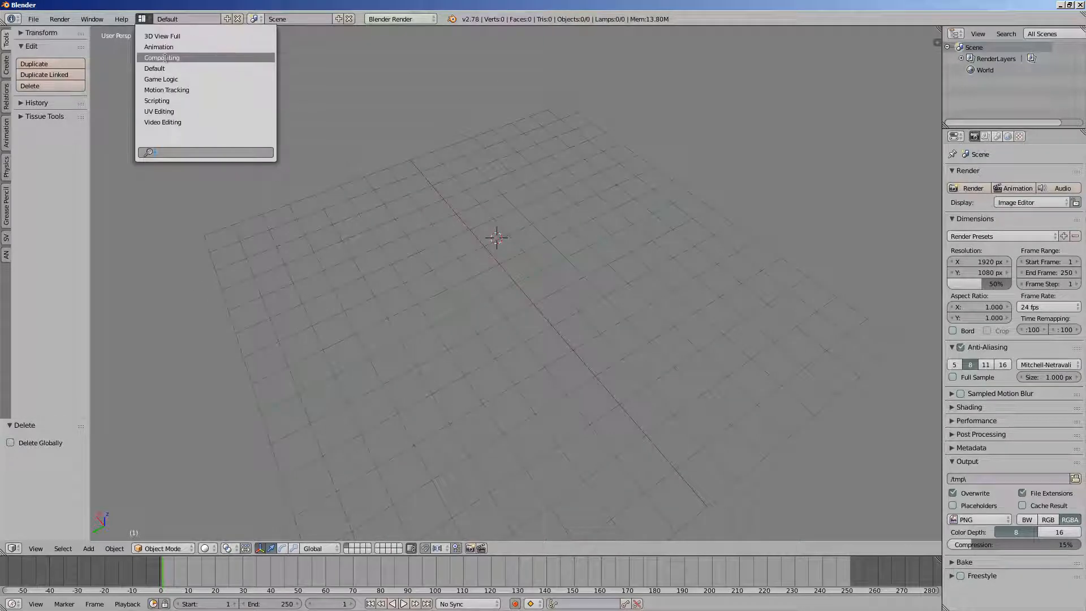
left_click(164, 58)
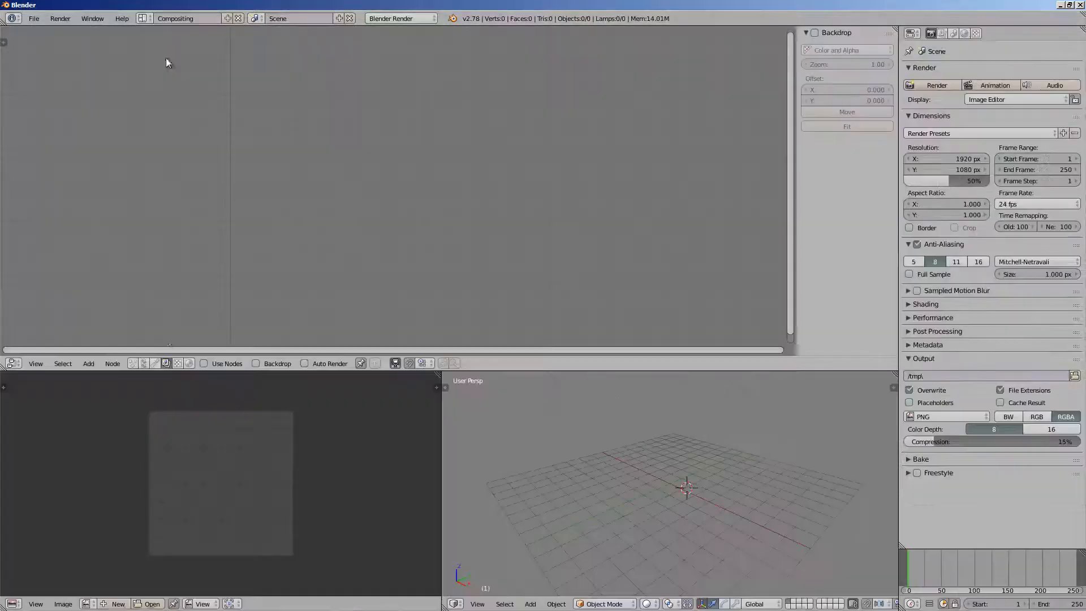
left_click(166, 363)
left_click_drag(438, 375, 447, 384)
Set the 3D view to top view and create a new Sverchok node tree.
left_click(36, 603)
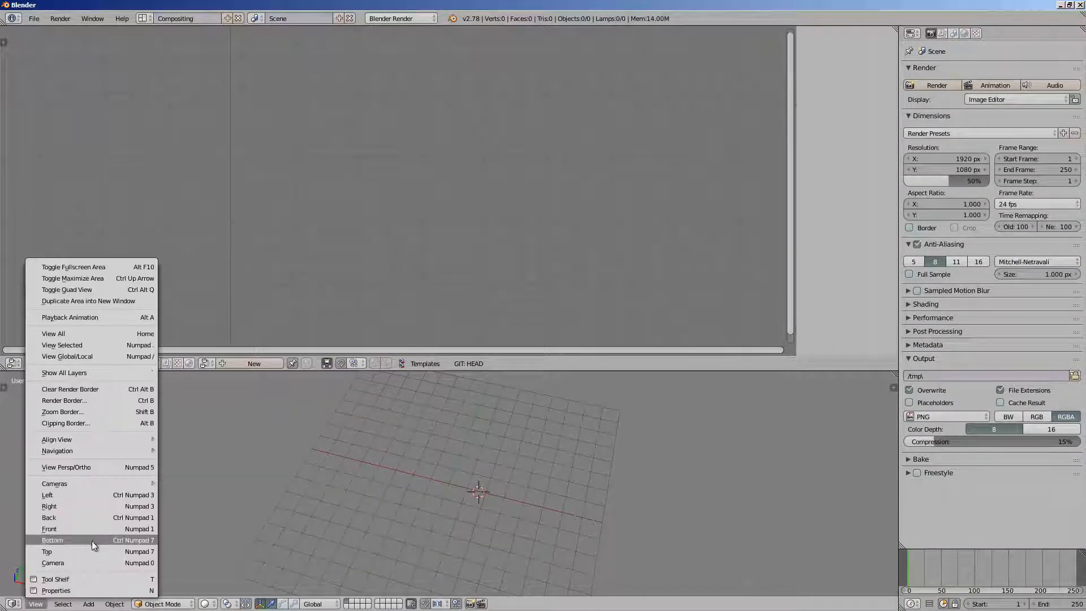
left_click(91, 550)
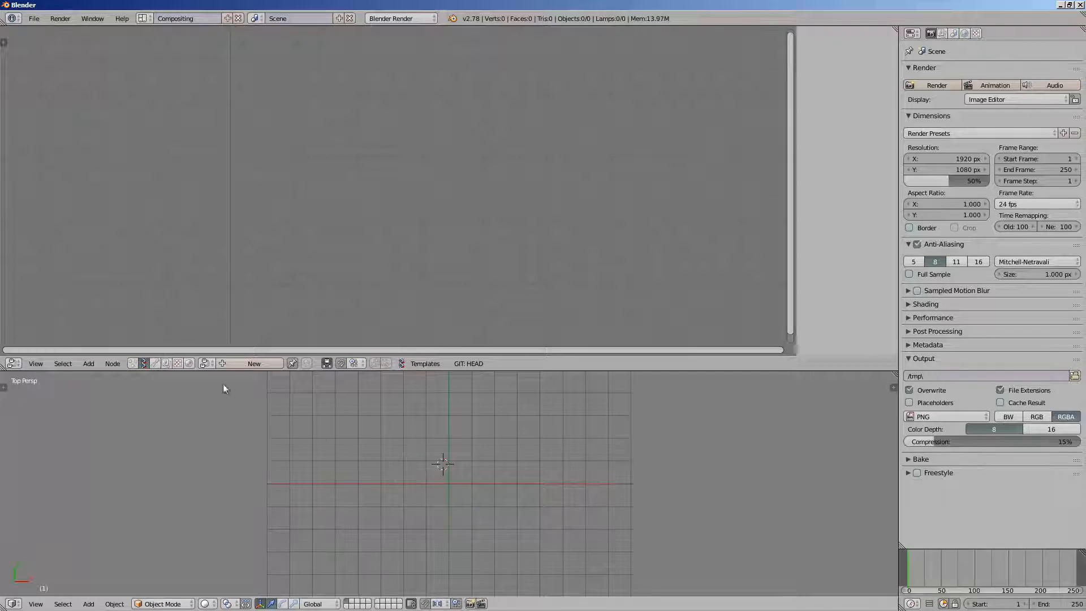
left_click(247, 364)
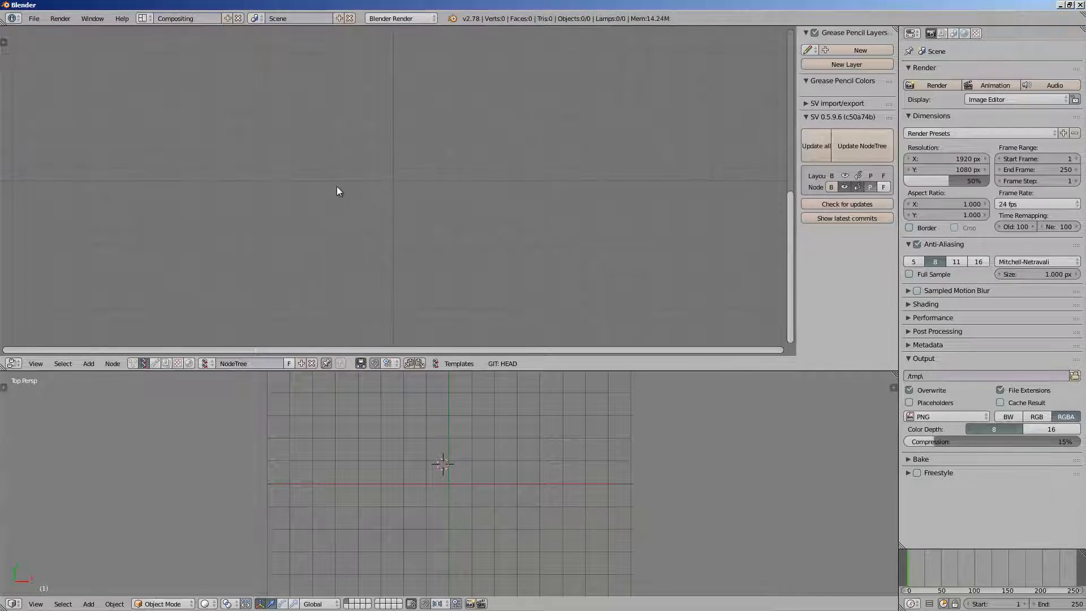
Add a Circle generator node to the node tree.
key("shift+a")
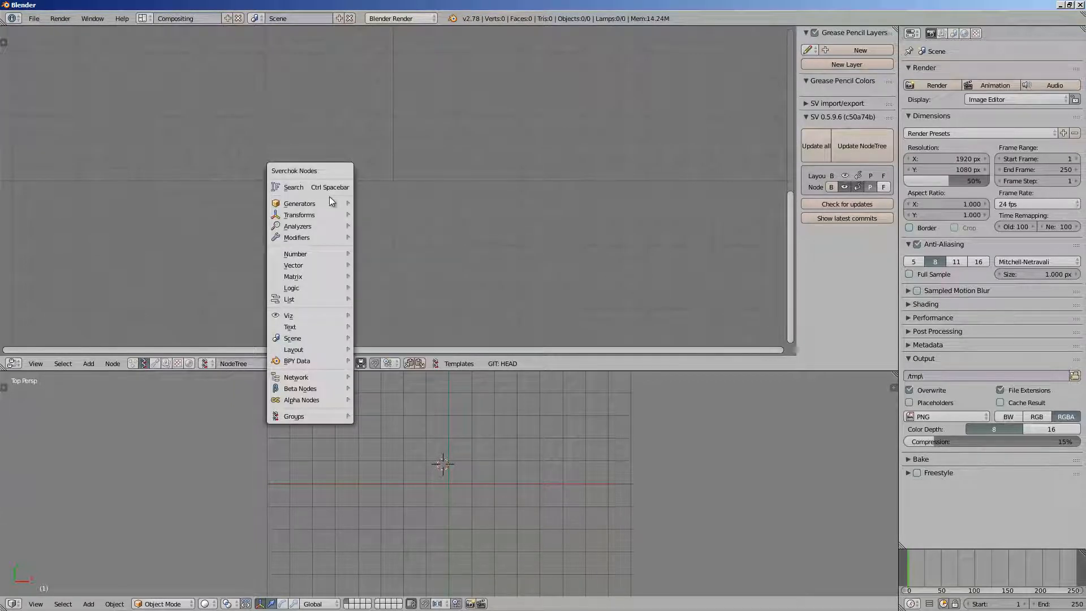
mouse_move(333, 203)
left_click(384, 245)
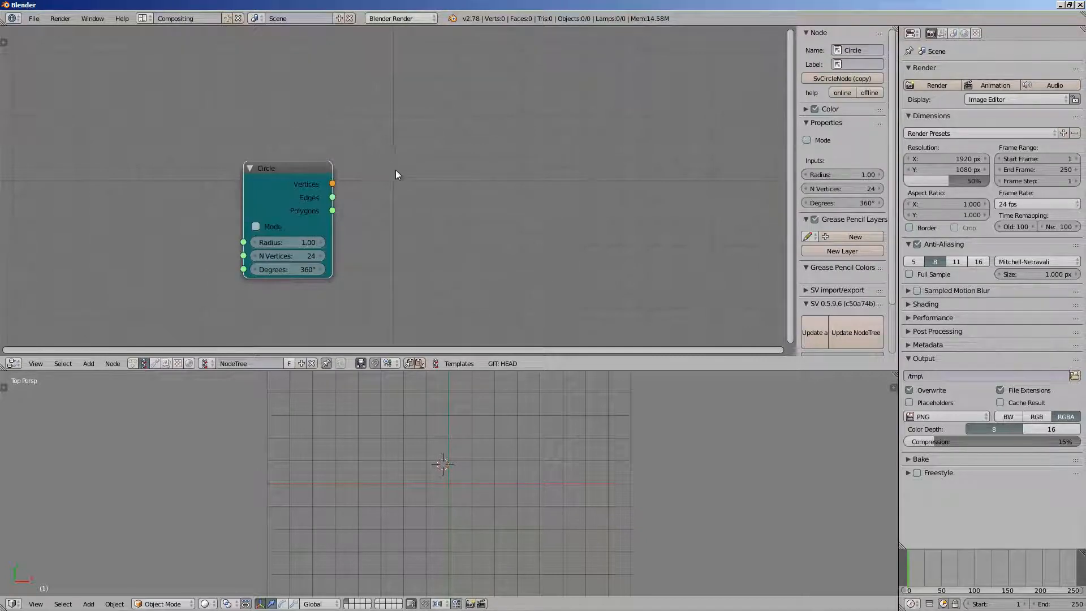
Add a Viewer Draw node beside the Circle node.
key("shift+a")
mouse_move(389, 161)
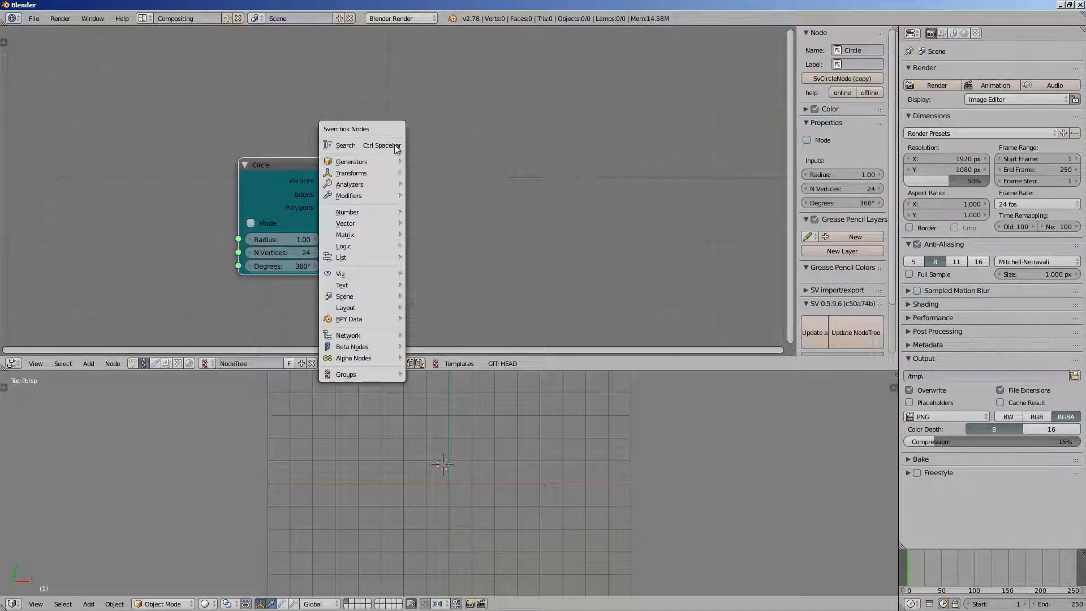
left_click(395, 144)
type("viewer")
key("Return")
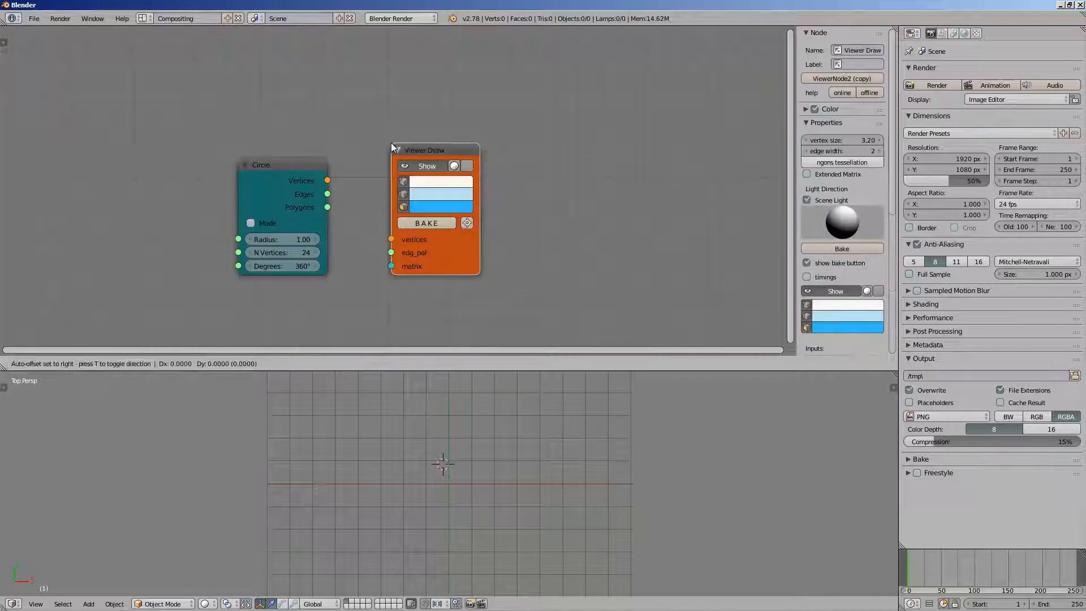
left_click(413, 125)
Connect the Circle's Vertices and Polygons outputs to the Viewer Draw's vertices and edg_pol inputs.
left_click_drag(327, 180, 409, 217)
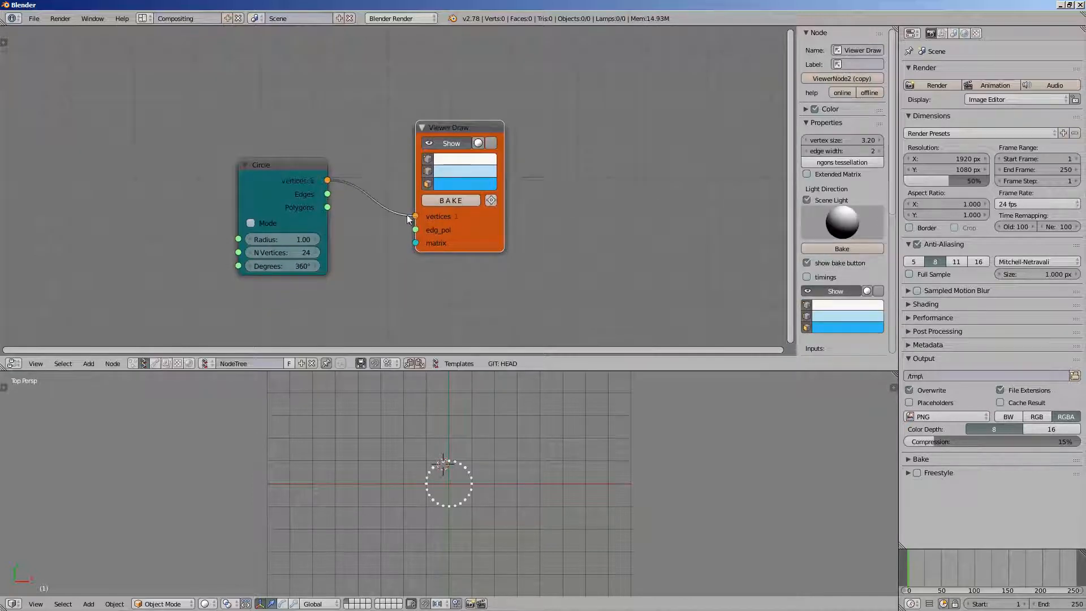
left_click_drag(325, 208, 418, 231)
scroll(431, 220, "up", 1)
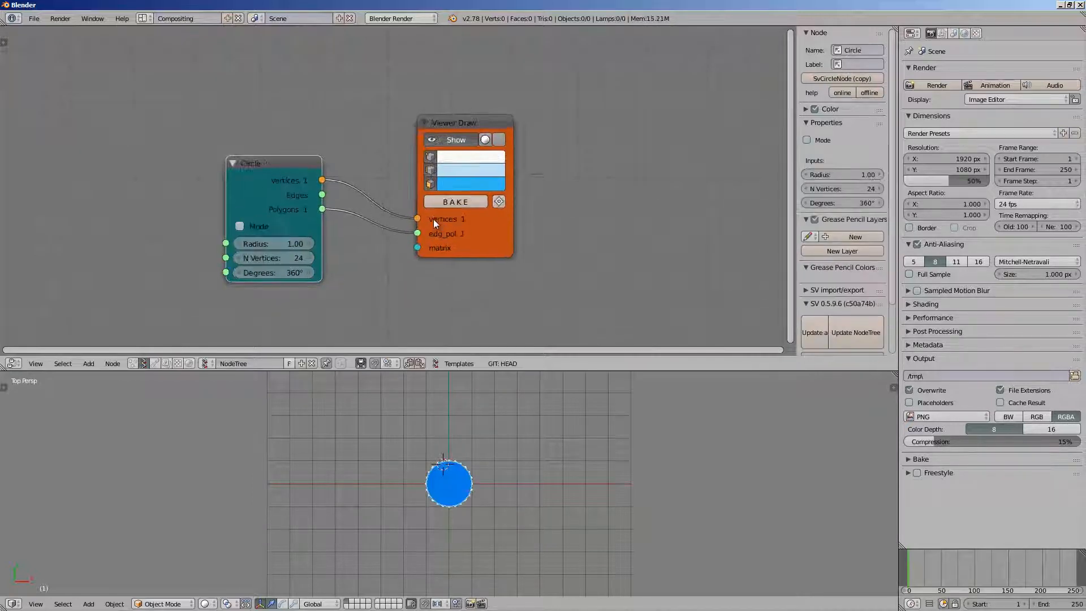
Change the Viewer Draw polygon colour to red and move both nodes higher with more space between them.
left_click(457, 185)
left_click_drag(497, 240, 513, 332)
left_click_drag(474, 117, 527, 79)
left_click_drag(285, 162, 322, 109)
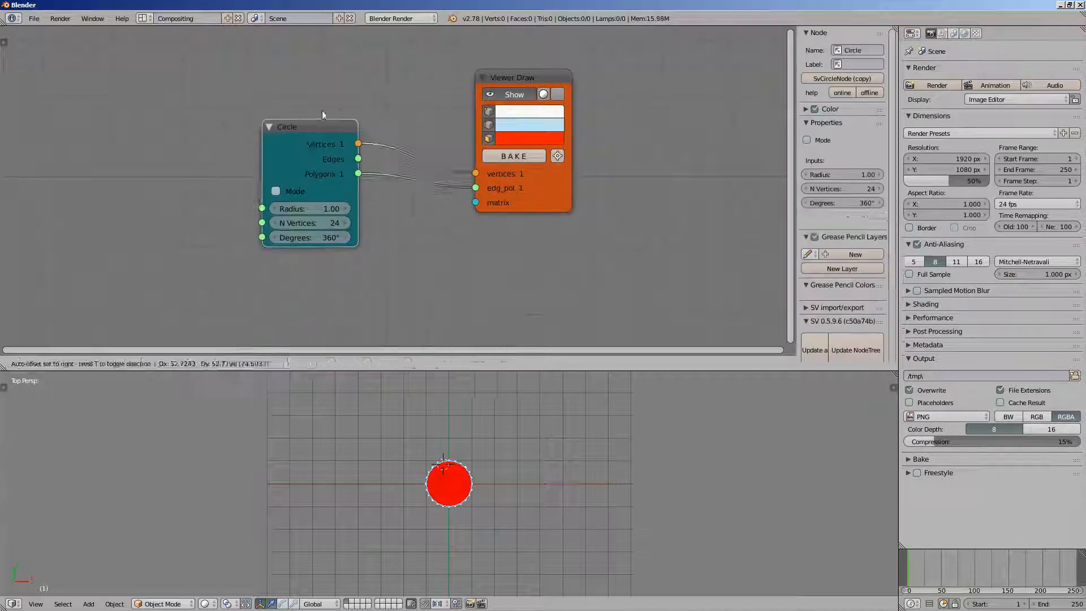
Save the file on drive E as sv_cylinder_pipe_001.blend.
key("ctrl+s")
left_click(206, 59)
type("sv_cylinder_pipe_00")
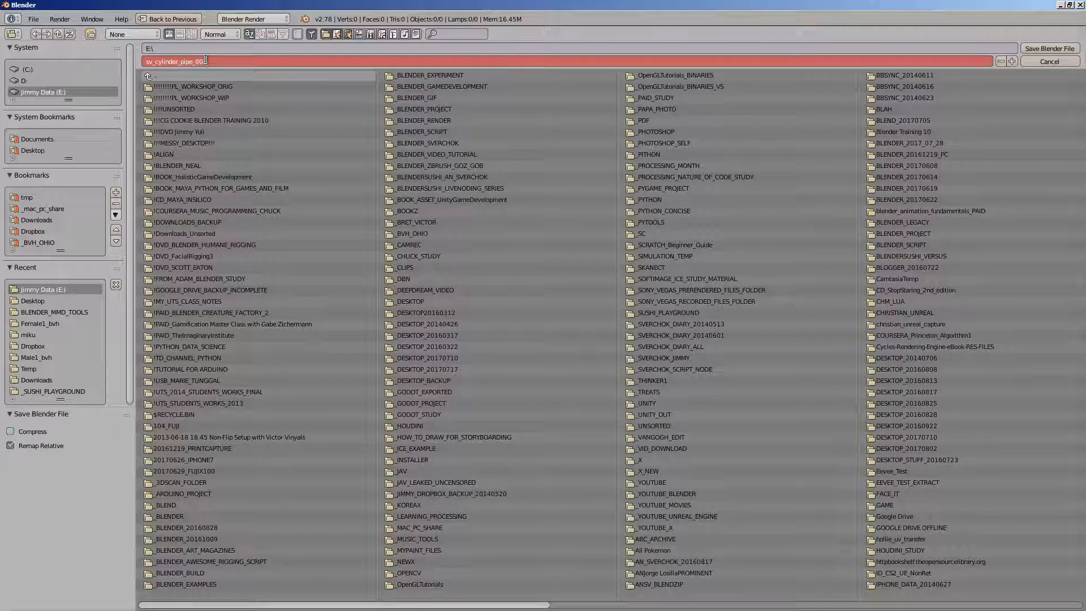
type("1")
key("Return")
left_click(1037, 49)
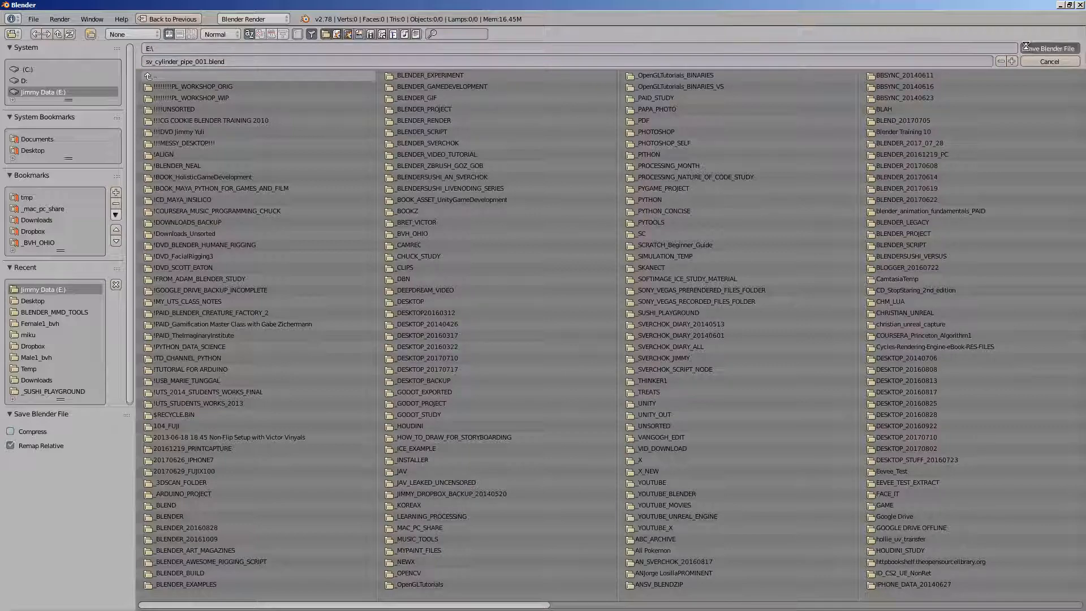
Spread the existing nodes apart and add a Ring node below the Circle node.
middle_click_drag(442, 288, 469, 274)
left_click_drag(360, 112, 356, 105)
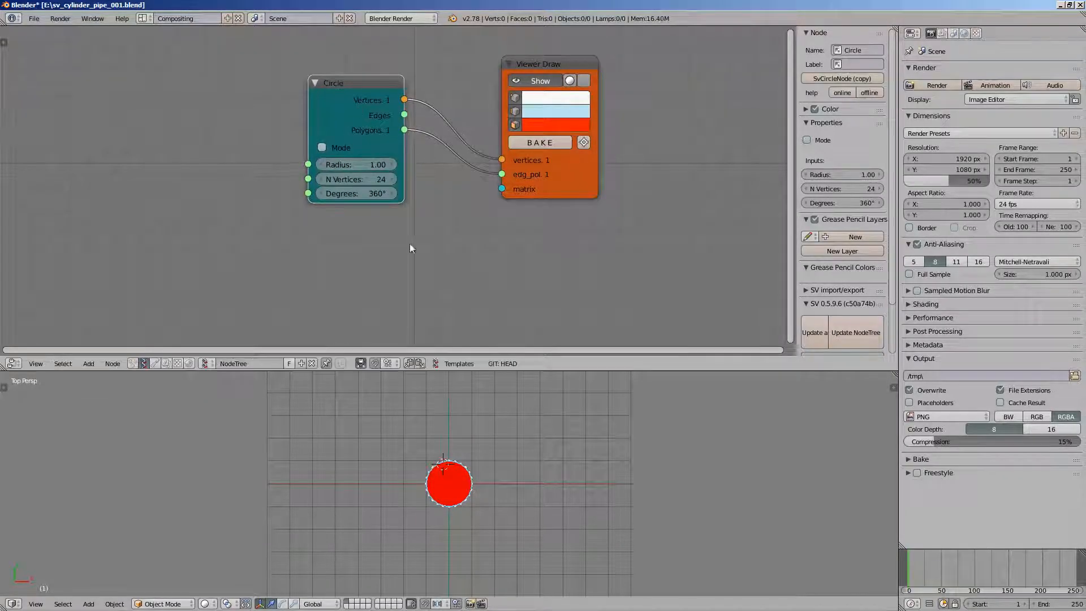
left_click_drag(575, 187, 618, 201)
middle_click_drag(406, 255, 366, 219)
key("shift+a")
left_click(275, 233)
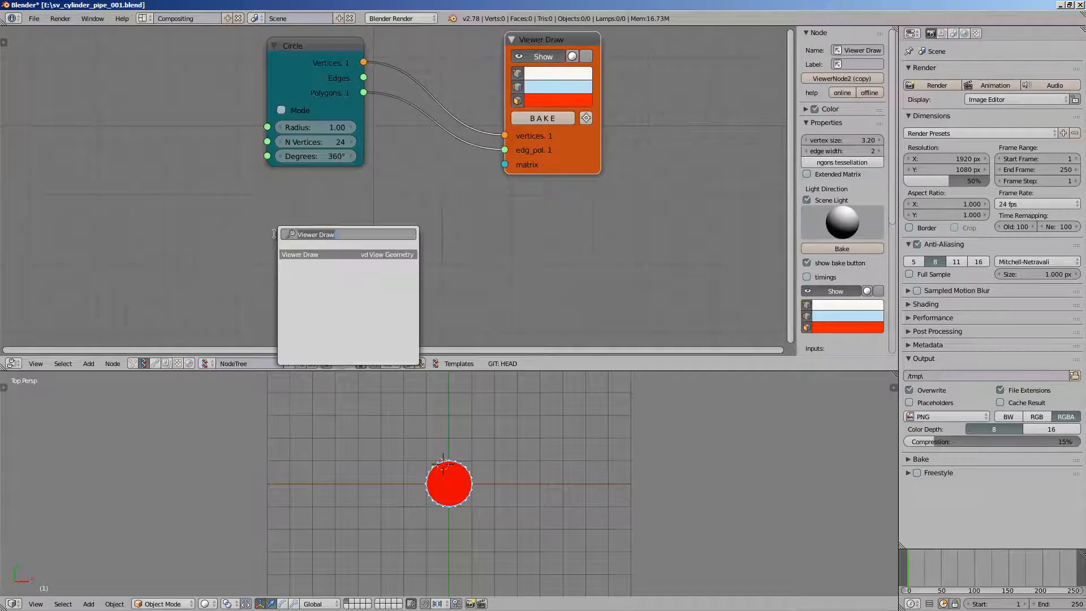
type("ring")
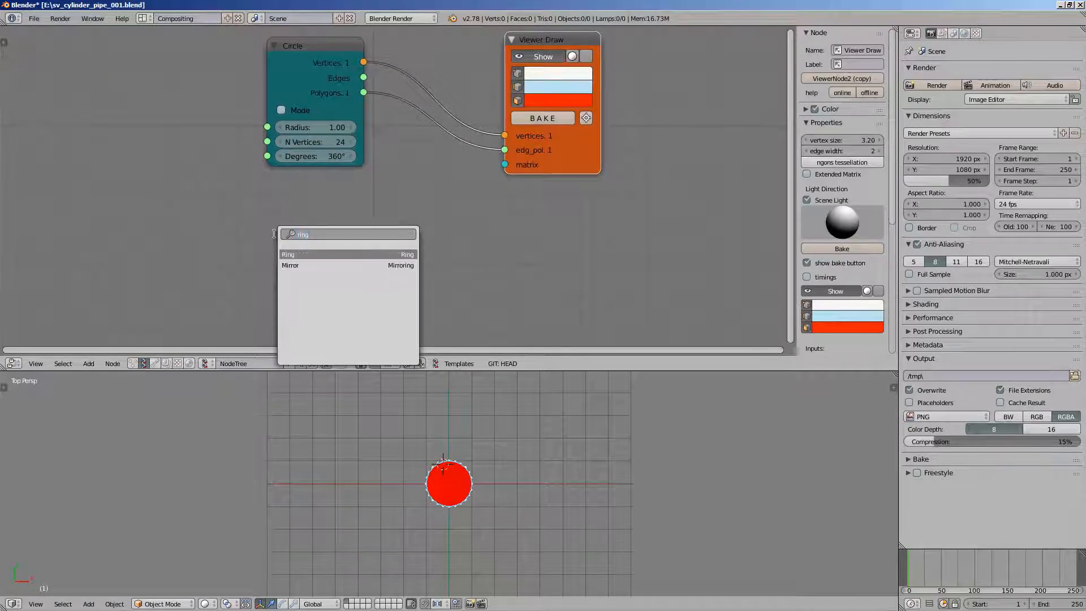
key("Return")
left_click(205, 204)
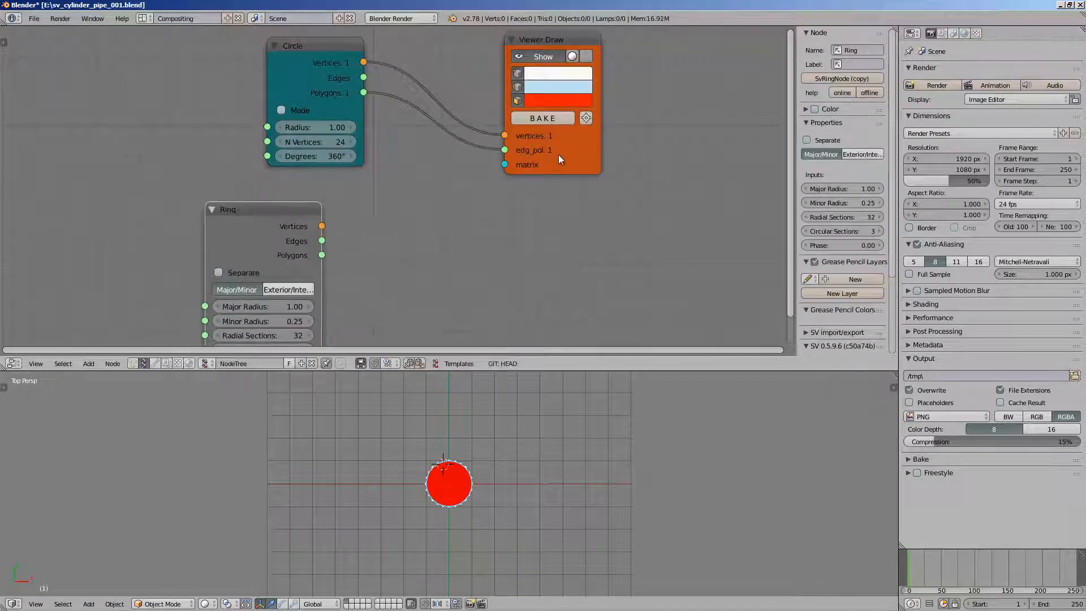
Duplicate the Viewer Draw node and connect the Ring's Vertices and Polygons outputs to the copy's vertices and edg_pol inputs.
left_click(558, 155)
key("shift+d")
left_click(498, 345)
middle_click_drag(498, 344, 473, 322)
left_click_drag(296, 203, 426, 294)
left_click_drag(297, 232, 428, 308)
middle_click_drag(291, 273, 301, 251)
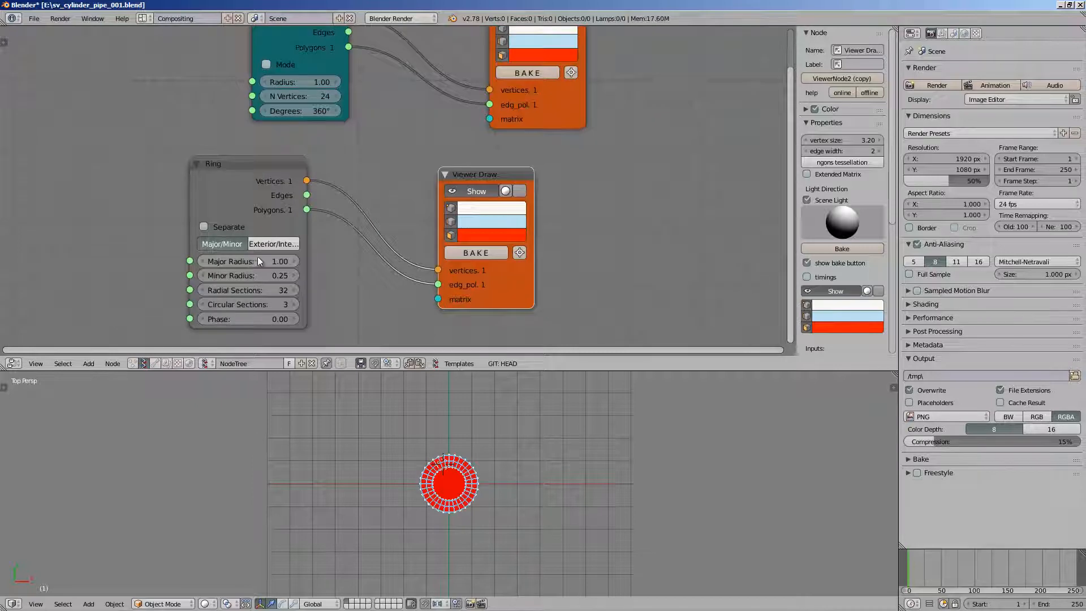
Widen the Ring node and turn off the display of the circle's Viewer Draw node.
left_click_drag(194, 208, 151, 208)
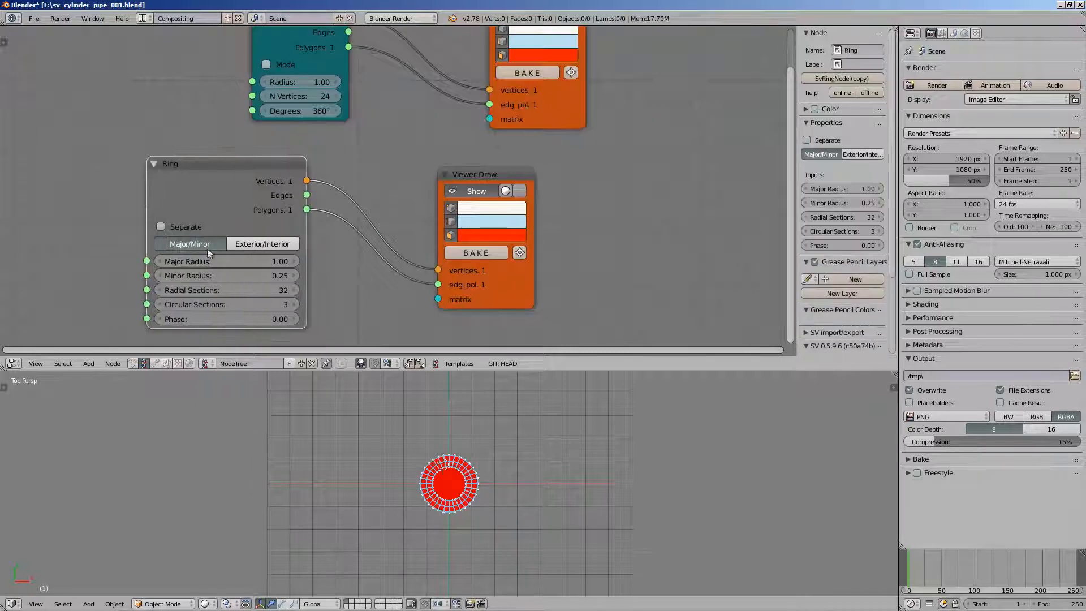
middle_click_drag(488, 59, 485, 86)
left_click(513, 39)
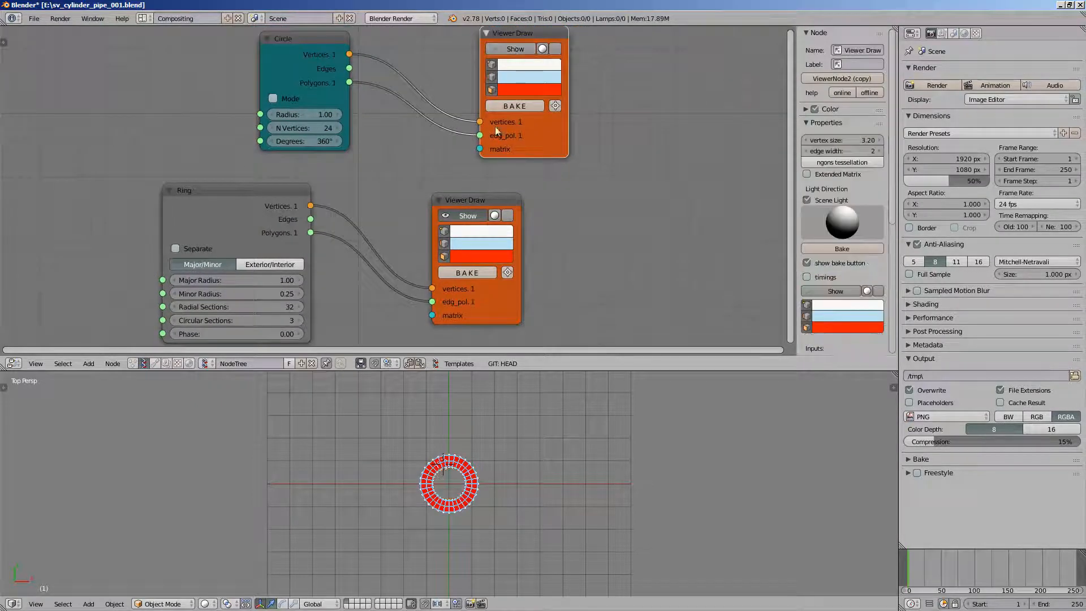
Set the Ring's Circular Sections to 2.
scroll(235, 253, "up", 1)
middle_click_drag(235, 253, 238, 233)
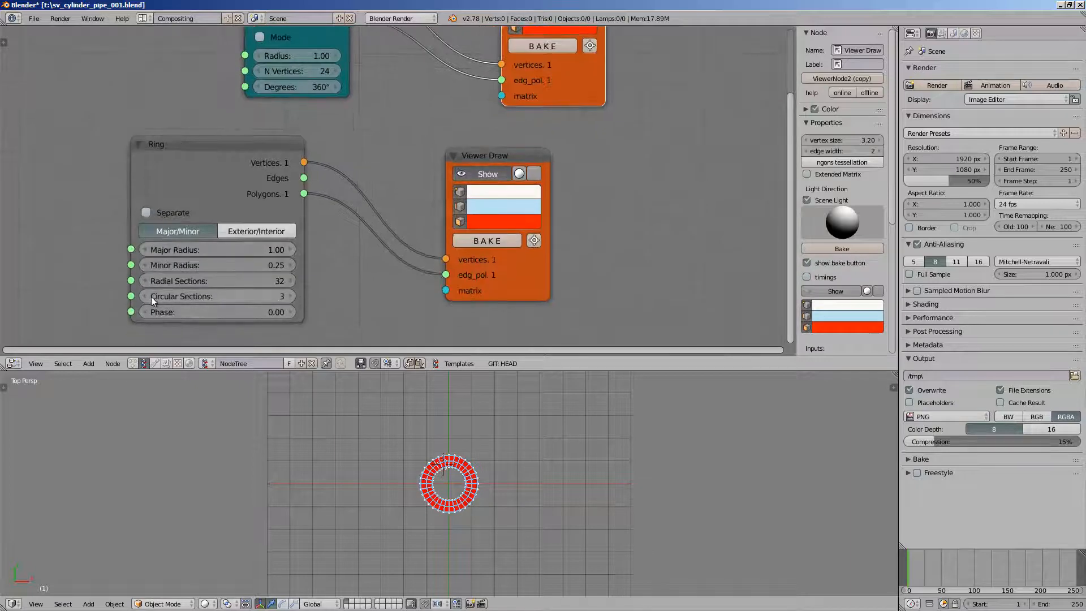
scroll(151, 295, "up", 1)
middle_click_drag(151, 295, 153, 272)
left_click_drag(174, 286, 164, 285)
scroll(419, 484, "up", 4)
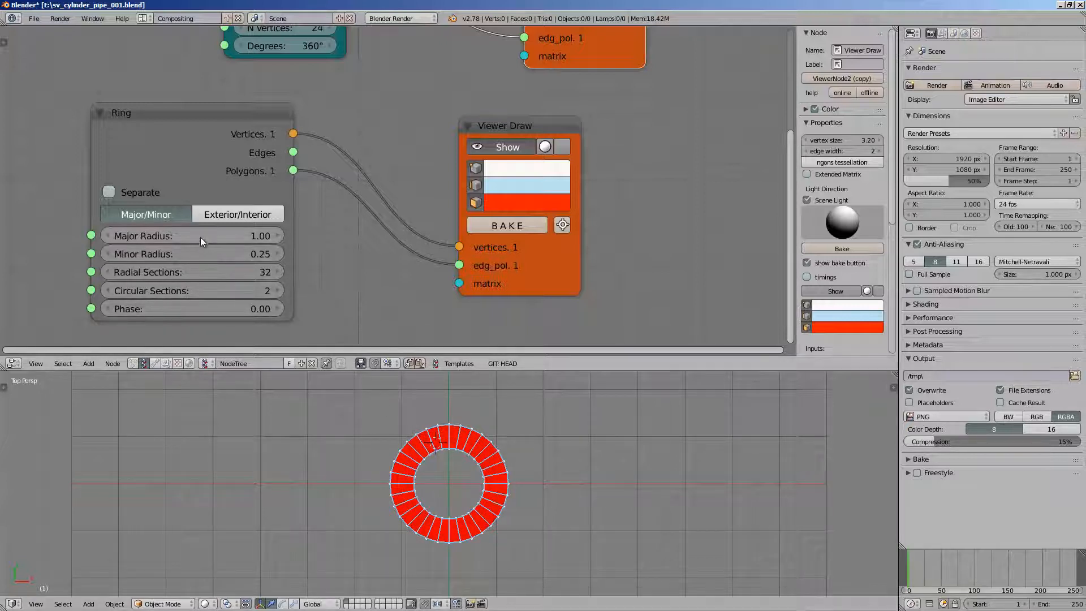
Set the Ring's major radius to 1.90 and minor radius to 0.55, and switch it to Exterior/Interior mode with interior radius 1.47.
left_click_drag(174, 240, 216, 246)
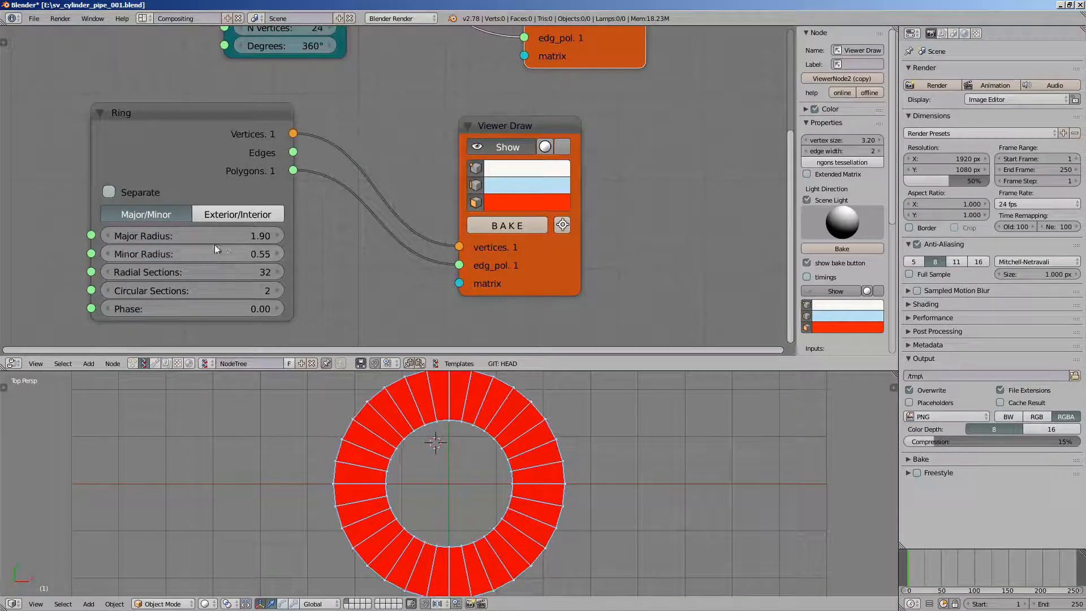
left_click(219, 216)
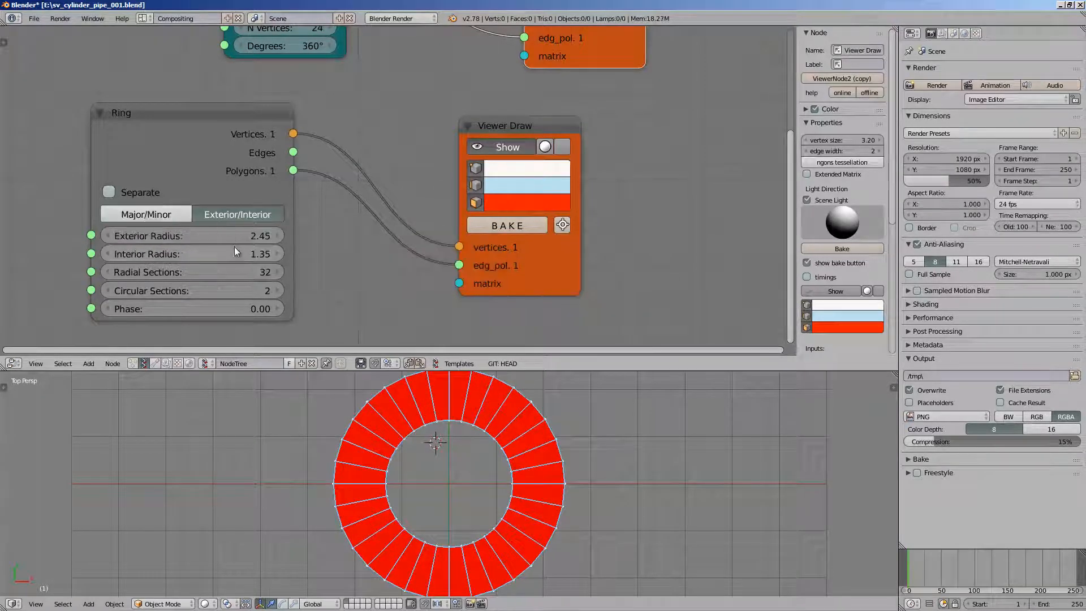
left_click_drag(226, 249, 238, 253)
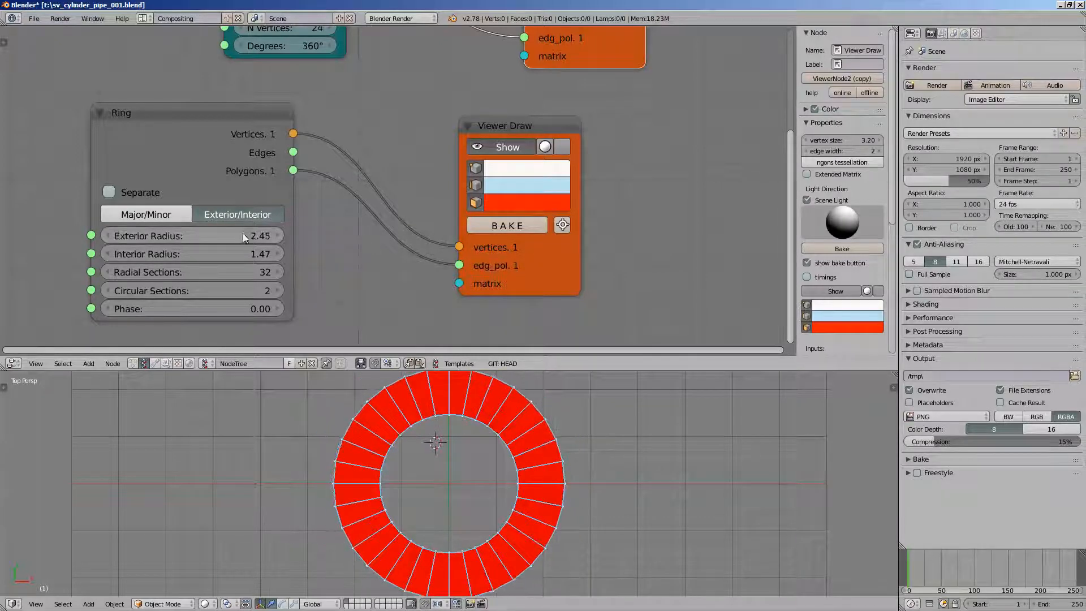
left_click(466, 432)
scroll(605, 430, "down", 2)
Change the polygon colour of the ring's Viewer Draw node to orange.
middle_click_drag(389, 110, 371, 148)
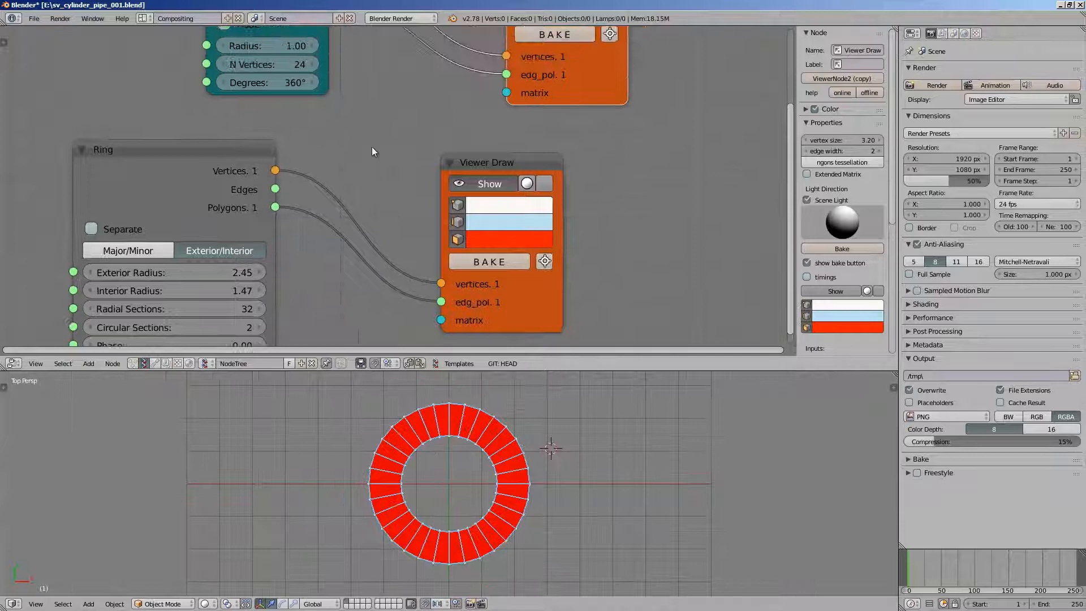
left_click(484, 240)
left_click_drag(537, 314, 506, 359)
Show the circle's Viewer Draw output again with that node moved closer to the Circle node, and save over the existing file.
scroll(352, 163, "down", 3)
middle_click_drag(380, 153, 376, 206)
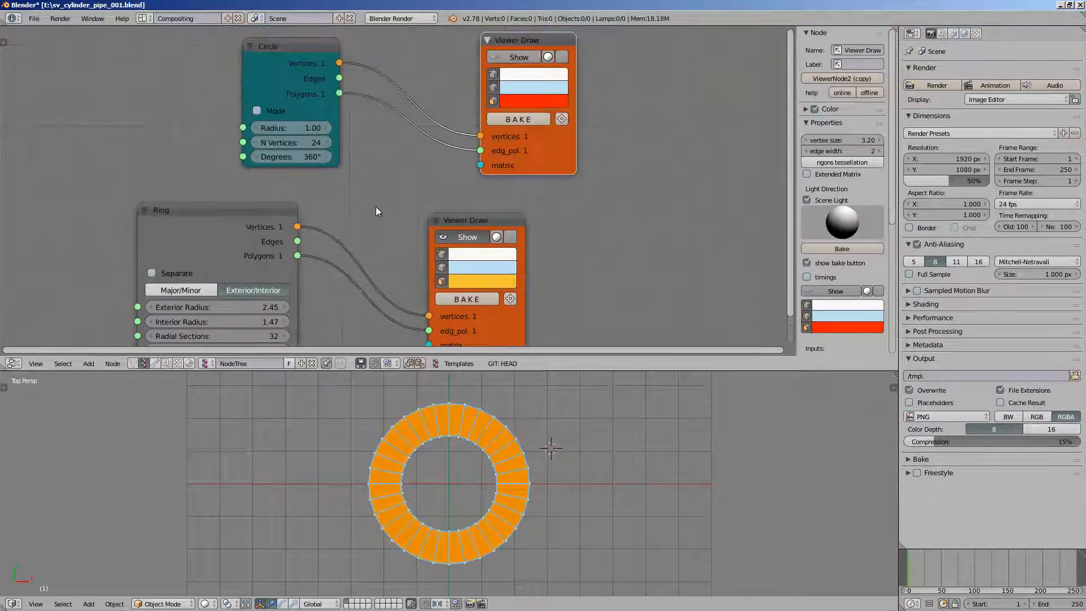
left_click(503, 58)
mouse_move(542, 151)
left_mouse_down()
mouse_move(507, 167)
mouse_move(473, 163)
left_mouse_up()
key("ctrl+s")
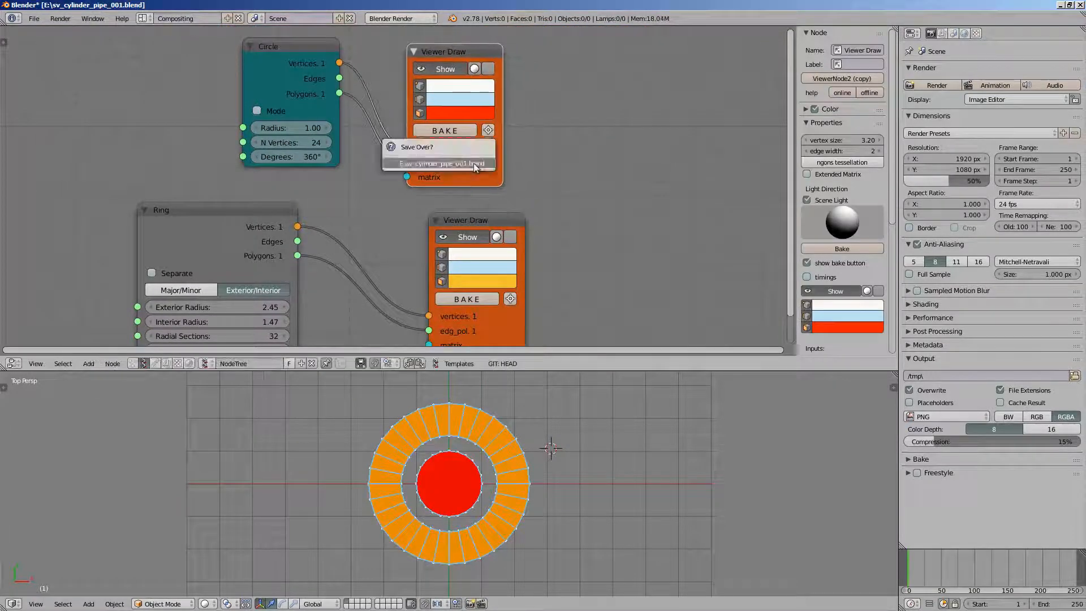
left_click(473, 162)
Set the Ring's Interior Radius to 1 and Exterior Radius to 2 so it meets the circle's edge.
scroll(390, 155, "up", 2)
middle_click_drag(301, 135, 372, 122)
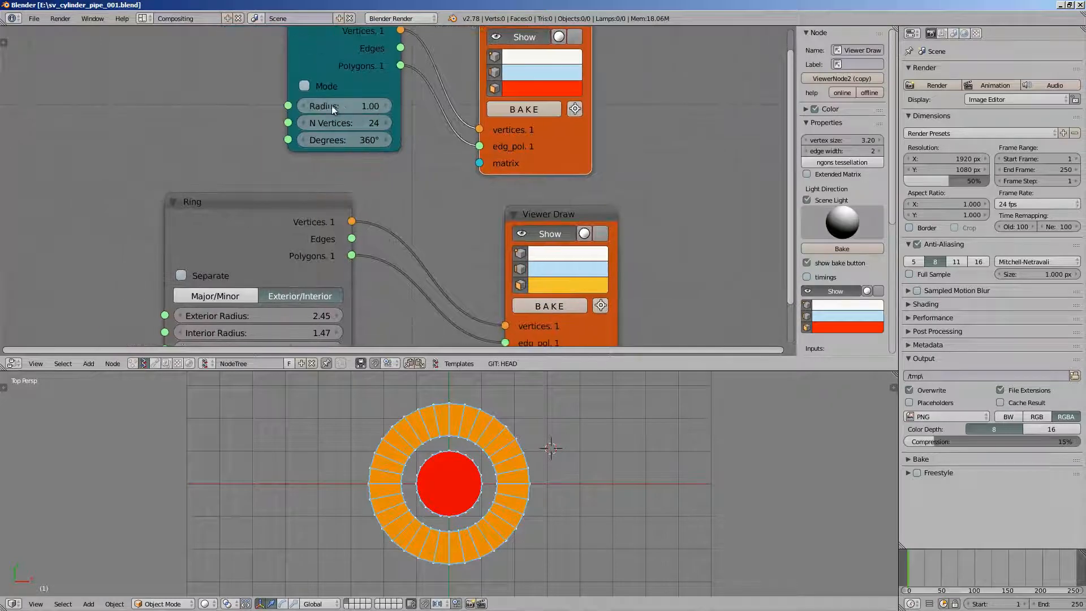
middle_click_drag(209, 231, 197, 178)
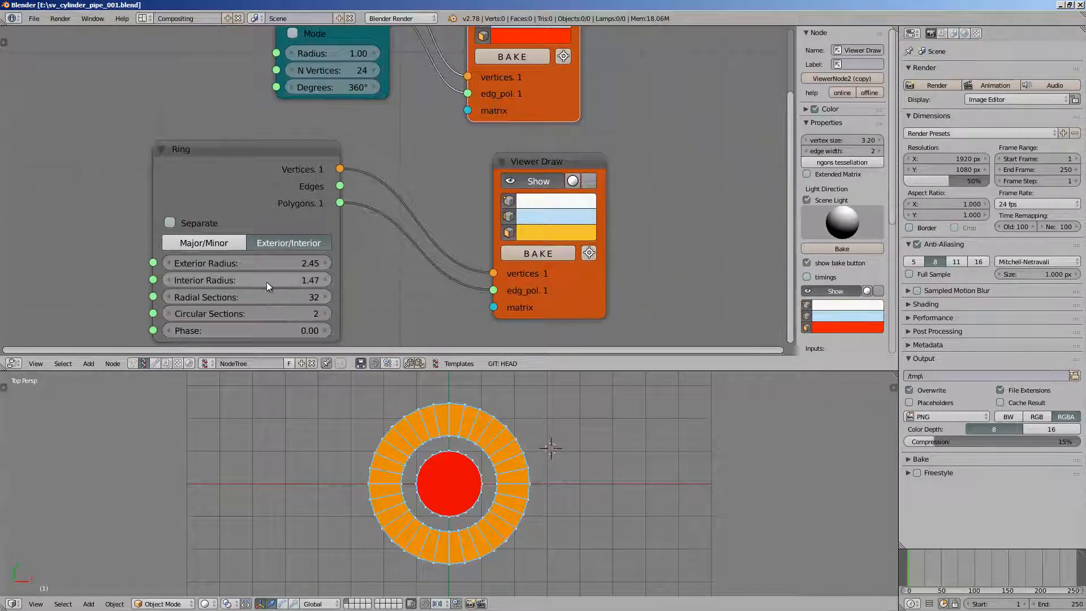
mouse_move(269, 281)
left_mouse_down()
mouse_move(294, 263)
mouse_move(250, 260)
mouse_move(274, 257)
mouse_move(260, 253)
mouse_move(270, 253)
mouse_move(249, 290)
mouse_move(262, 266)
mouse_move(240, 267)
mouse_move(257, 263)
left_mouse_up()
left_click(239, 277)
type("1")
key("Return")
left_click(256, 263)
type("2")
key("Return")
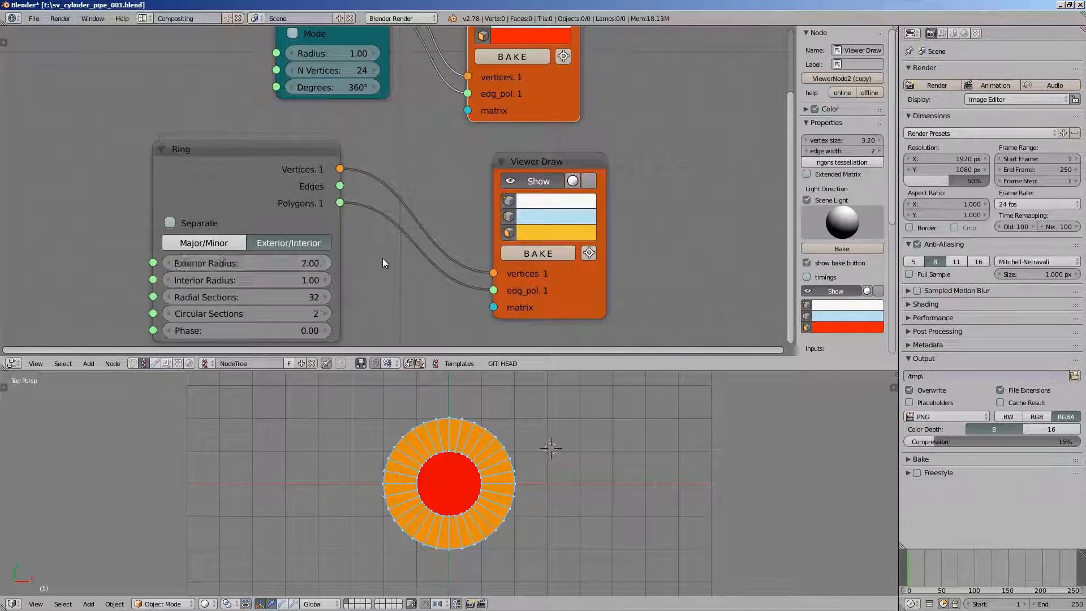
Save over the existing file and move the Ring node closer to its Viewer Draw node.
scroll(382, 258, "down", 1)
key("ctrl+s")
left_click(379, 263)
left_click_drag(302, 158, 334, 153)
scroll(405, 162, "down", 1)
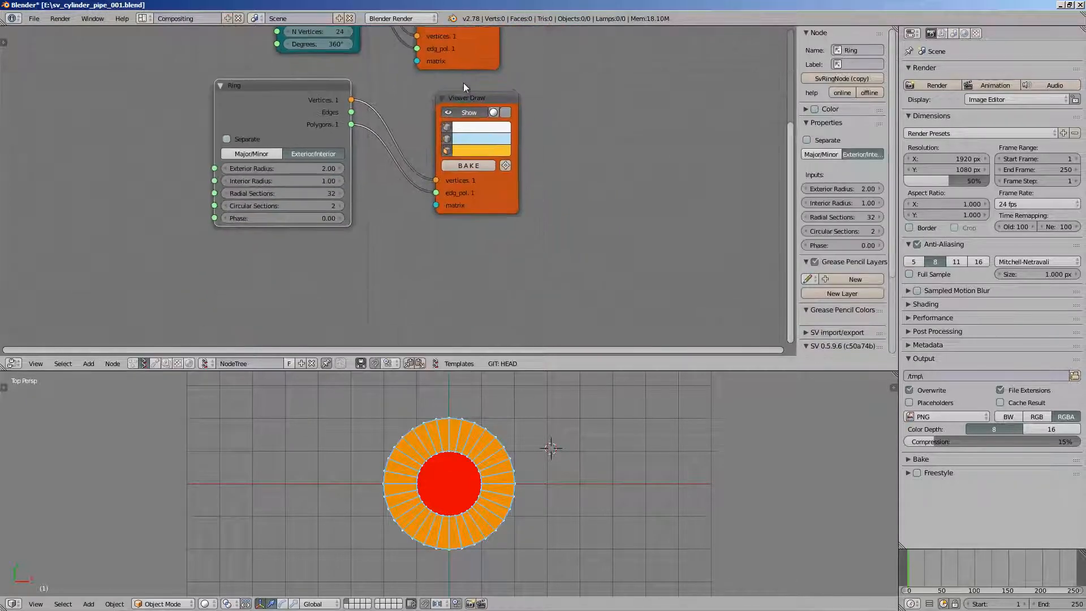
Duplicate the Ring node together with its Viewer Draw node and place the copies below the originals.
left_click(477, 97, "shift")
left_click(311, 83, "shift")
key("shift+d")
left_click(303, 255)
middle_click_drag(358, 224, 352, 156)
Change the polygon colour of the duplicated Viewer Draw node to green and save over the existing file.
left_click(454, 250)
mouse_move(459, 146)
left_mouse_down()
mouse_move(471, 143)
mouse_move(449, 139)
left_mouse_up()
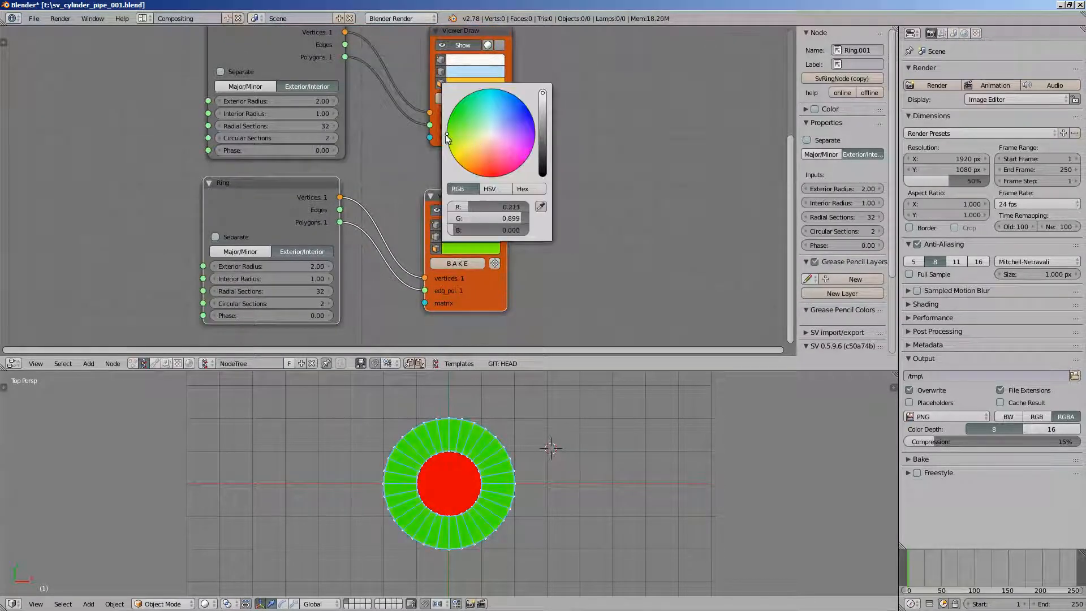
key("ctrl+s")
left_click(339, 234)
Set the duplicated Ring's Interior Radius to 3 and Exterior Radius to 4.
scroll(313, 243, "up", 2)
scroll(315, 129, "down", 1)
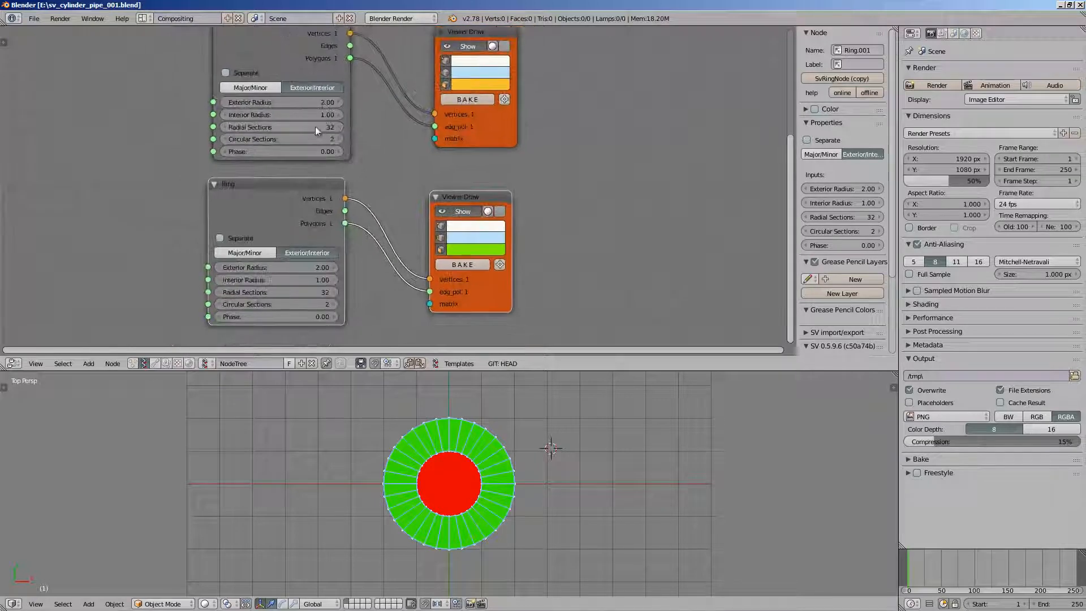
left_click(292, 277)
type("3")
left_click(166, 253)
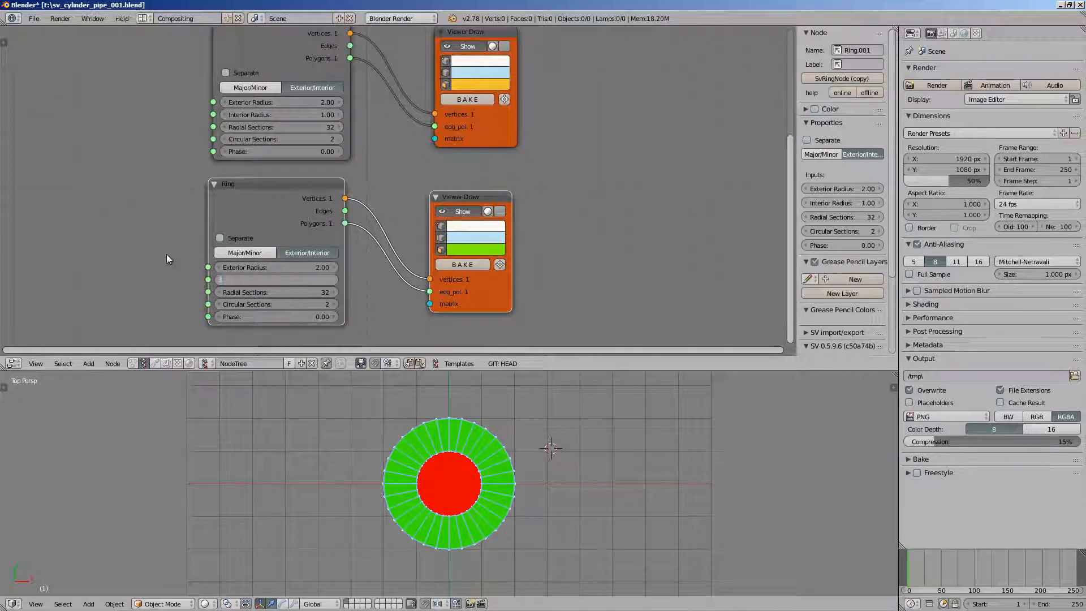
left_click_drag(273, 266, 312, 262)
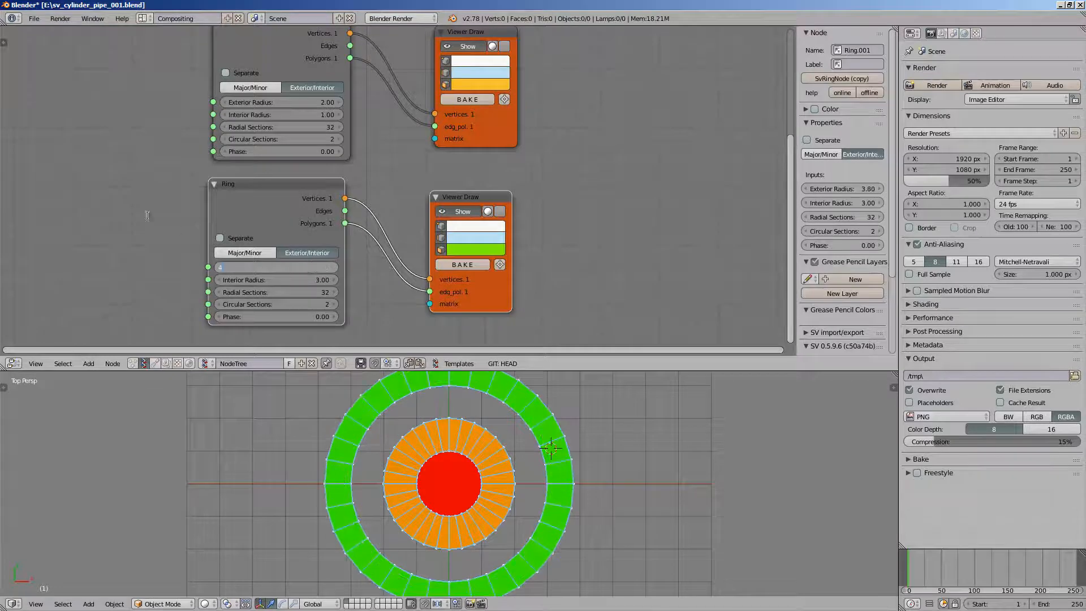
middle_click_drag(137, 205, 147, 216)
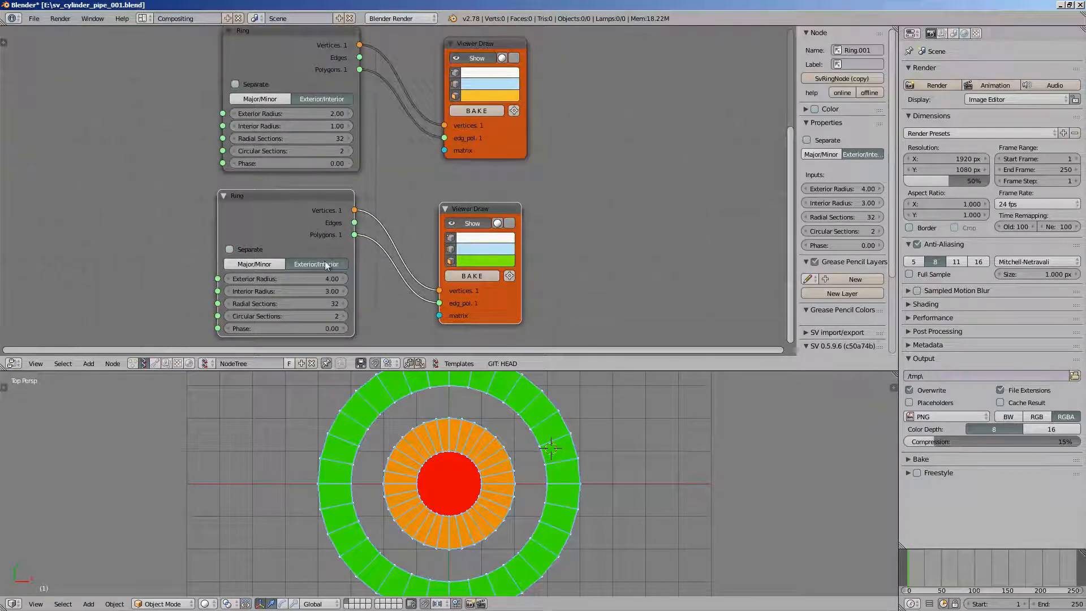
Set the green Ring's Interior Radius to 2 and Exterior Radius to 3 so it meets the orange ring's edge.
left_click(331, 291)
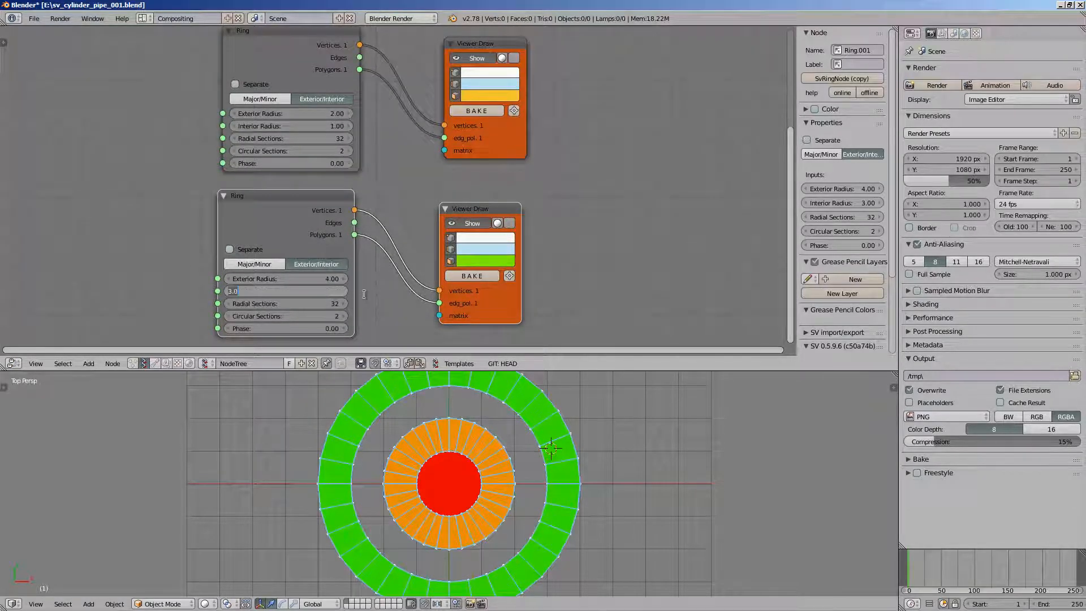
key("Return")
left_click(330, 277)
type("3")
key("Return")
scroll(368, 290, "down", 1)
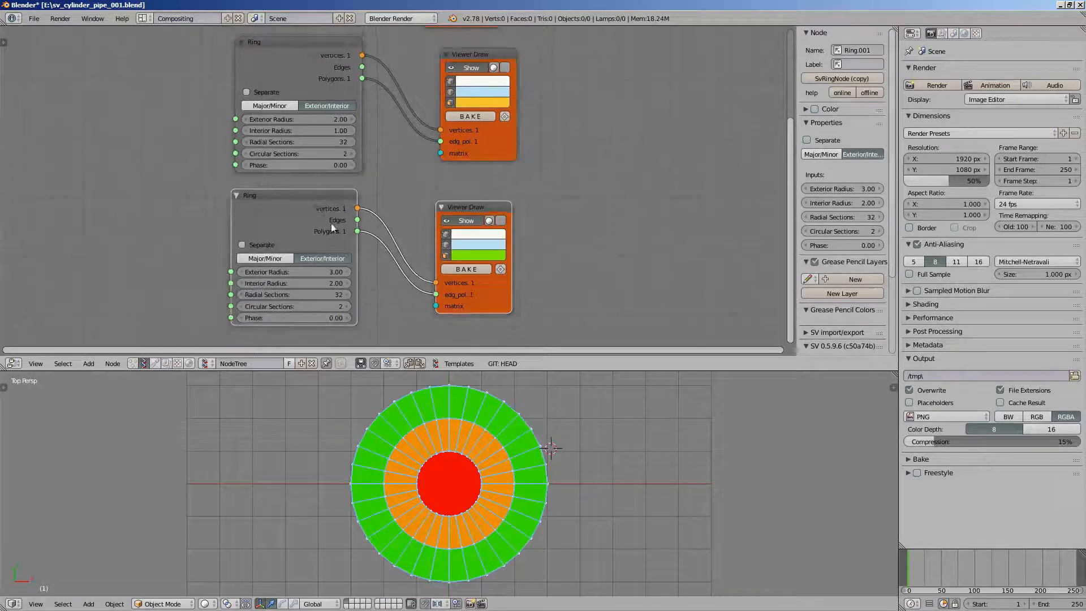
Tighten the node layout by moving the green and orange Viewer Draw nodes closer to their Ring nodes.
left_click_drag(319, 202, 335, 199)
left_click_drag(464, 205, 445, 180)
left_click_drag(501, 148, 471, 145)
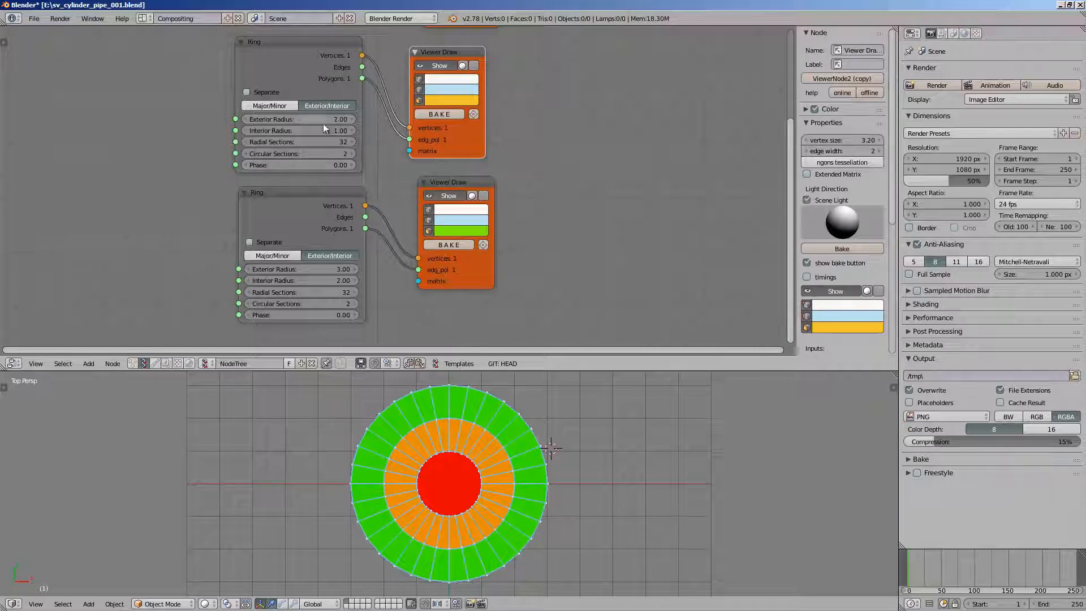
scroll(339, 172, "up", 1)
middle_click_drag(355, 221, 367, 261)
scroll(367, 262, "down", 1)
middle_click_drag(265, 104, 252, 139)
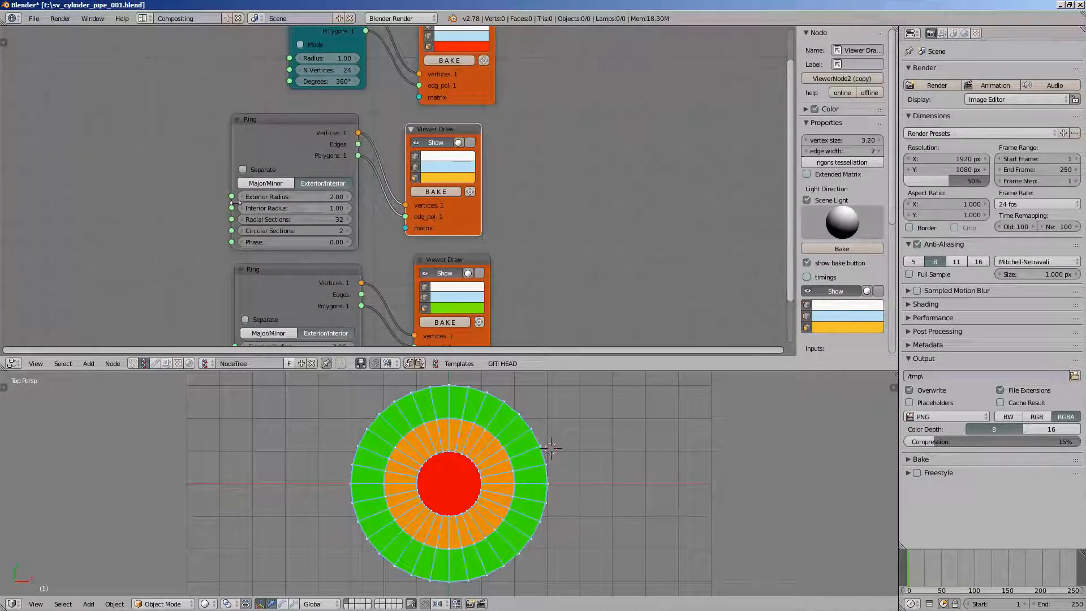
Duplicate the green Ring and Viewer Draw nodes and place the copies below them.
middle_click_drag(329, 301, 321, 254)
middle_click_drag(389, 309, 403, 222)
scroll(450, 217, "down", 2)
left_click(347, 147)
left_click_drag(438, 136, 424, 138)
left_click(320, 142)
left_click(411, 140)
left_click(339, 145, "shift")
key("shift+d")
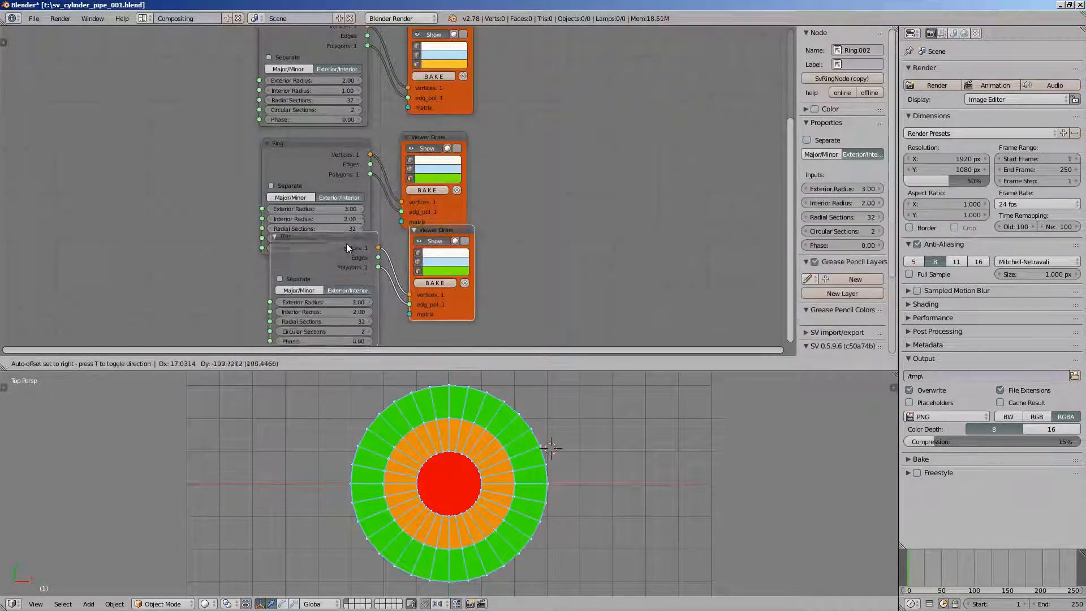
left_click(346, 261)
middle_click_drag(345, 267, 344, 217)
Change the polygon colour of the newest Viewer Draw node to cyan.
left_click(432, 244)
left_click_drag(436, 139, 457, 125)
left_click(432, 242)
middle_click_drag(187, 175, 184, 174)
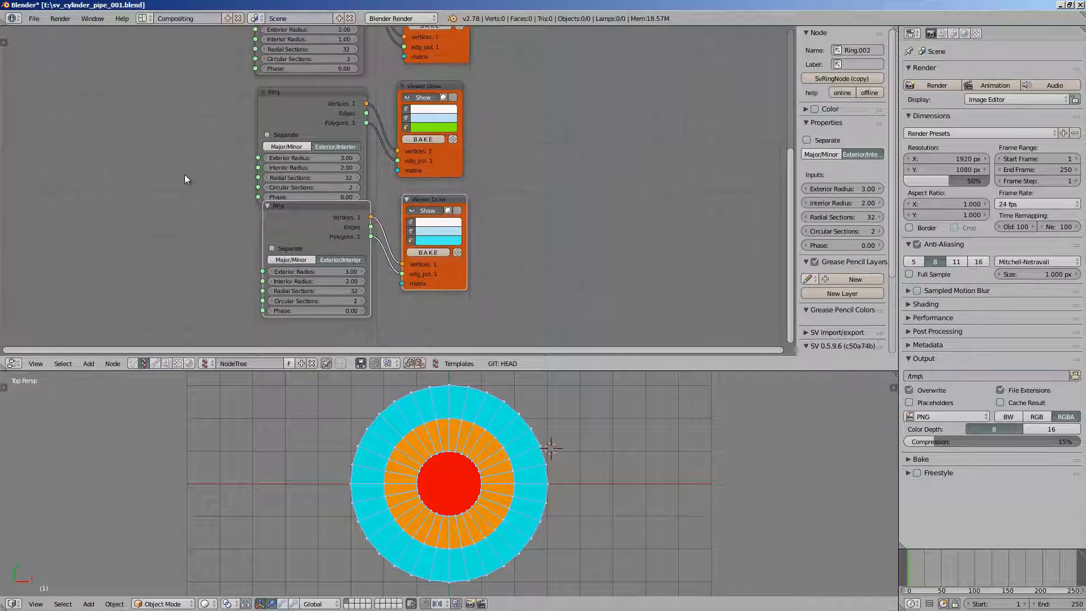
Set the cyan Ring's Exterior Radius to 4 and Interior Radius to 3.
left_click(330, 272)
type("4")
key("Return")
left_click(331, 281)
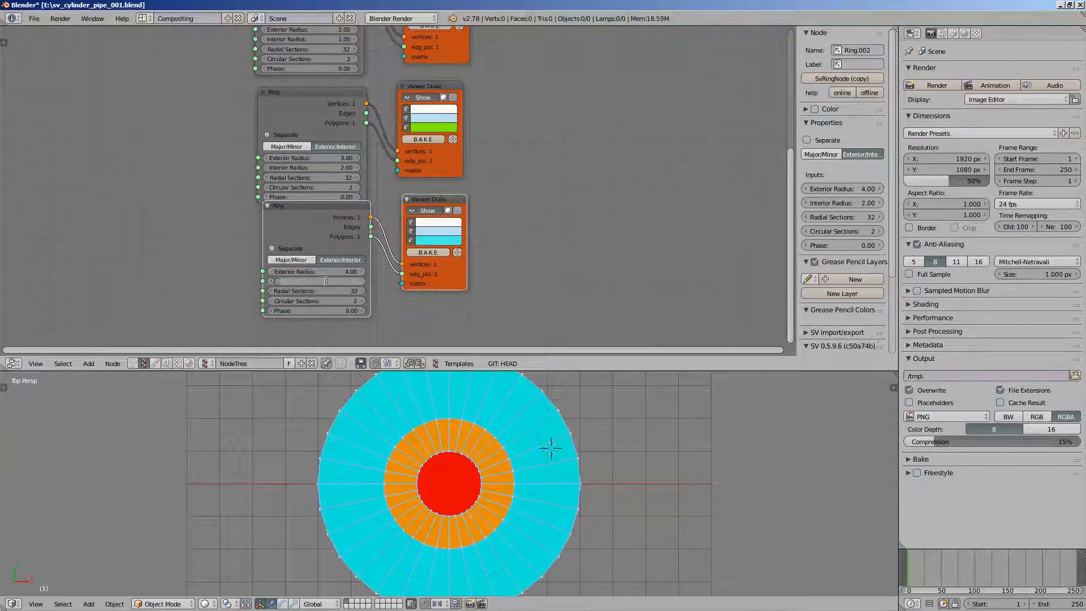
type("3")
key("Return")
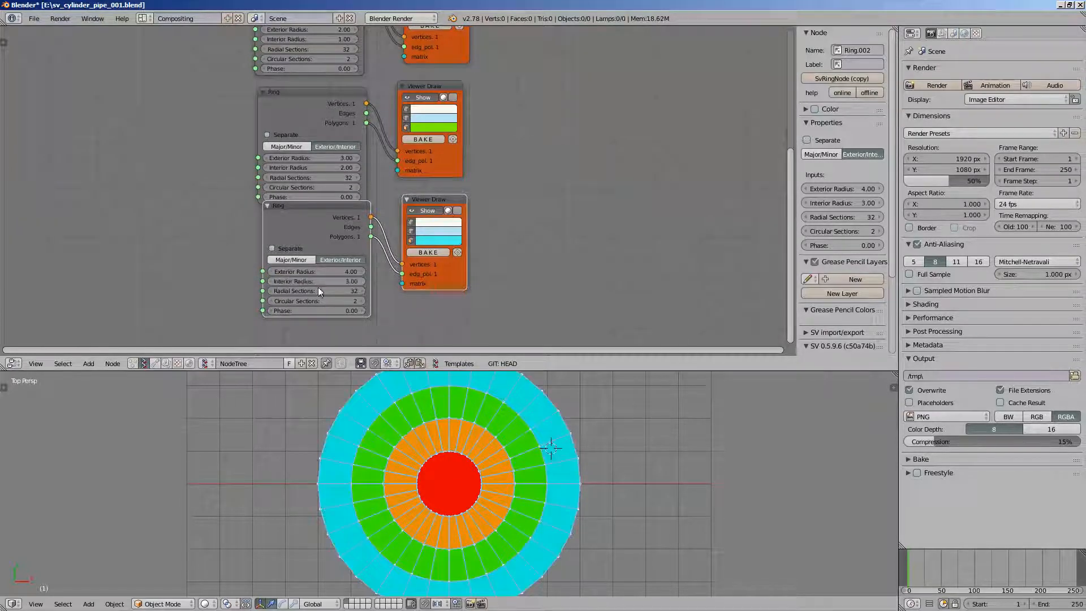
Save over the existing file and move the cyan Viewer Draw node slightly away from its Ring node.
key("ctrl+s")
scroll(532, 463, "down", 2)
middle_click_drag(532, 488, 497, 396)
left_click_drag(453, 280, 470, 278)
middle_click_drag(467, 413, 470, 502)
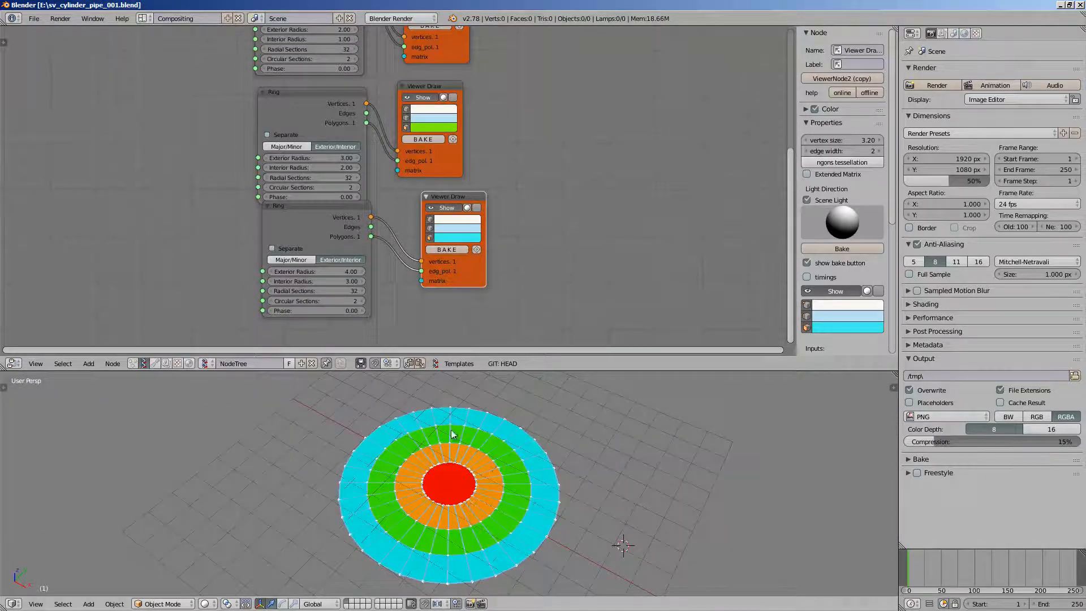
Look over the stacked Circle, Ring and Viewer Draw nodes in the node tree.
scroll(376, 293, "down", 1)
scroll(376, 293, "down", 2)
middle_click_drag(363, 179, 396, 179)
scroll(396, 239, "down", 1)
left_click(341, 224)
left_click(397, 174, "shift")
left_click(341, 256, "shift")
left_click(419, 248, "shift")
key("a")
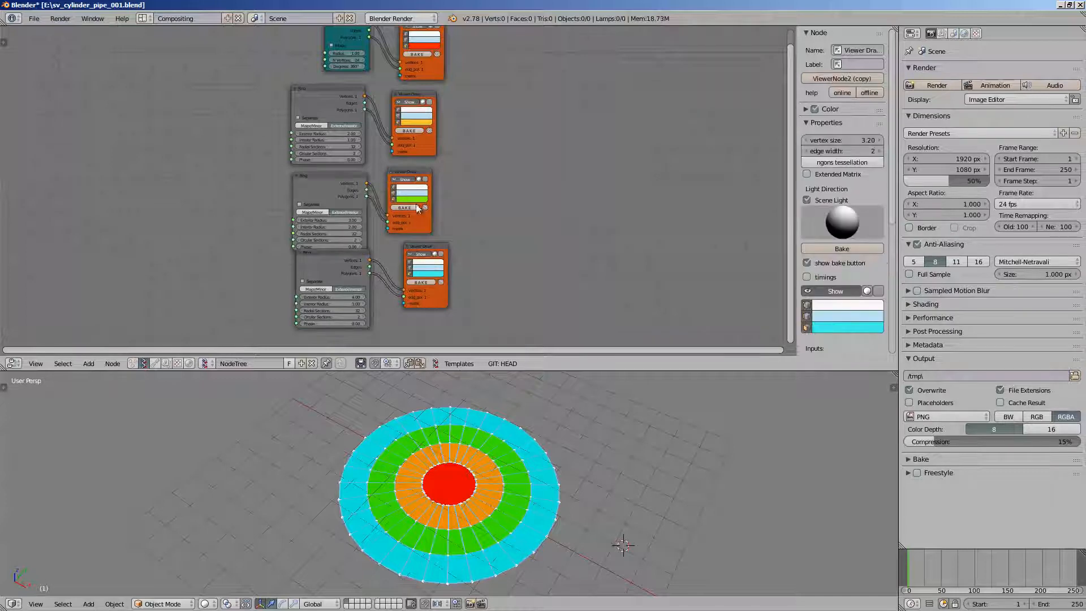
scroll(407, 226, "up", 1)
middle_click_drag(408, 226, 410, 243)
scroll(409, 243, "down", 1)
middle_click_drag(324, 186, 320, 211)
scroll(321, 224, "up", 1)
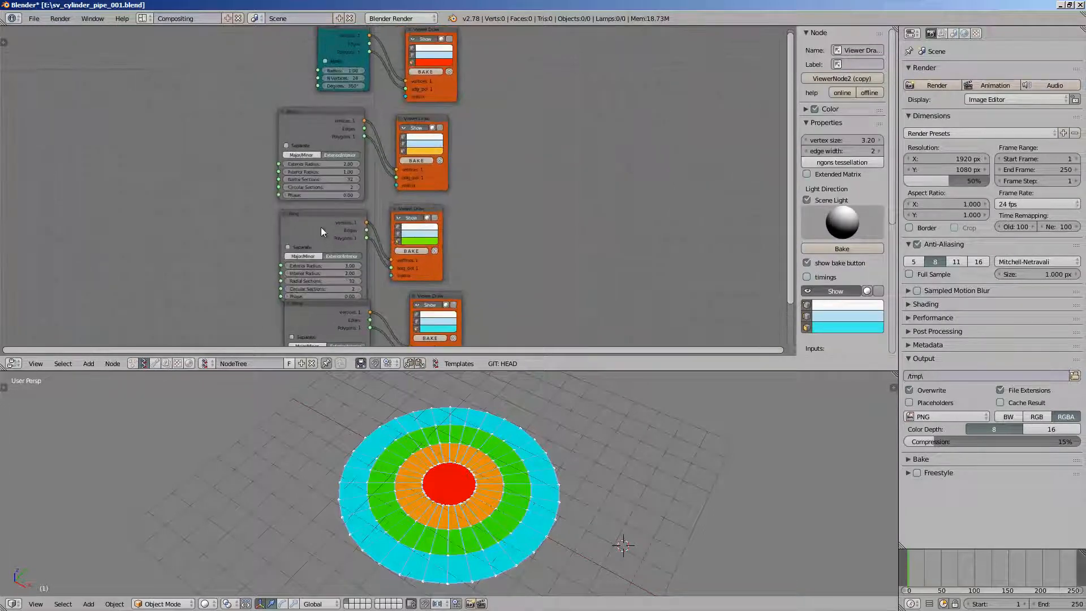
Save over the existing file and delete the green and cyan Ring nodes with their Viewer Draw nodes.
key("ctrl+s")
middle_click_drag(238, 181, 242, 199)
scroll(287, 226, "up", 1)
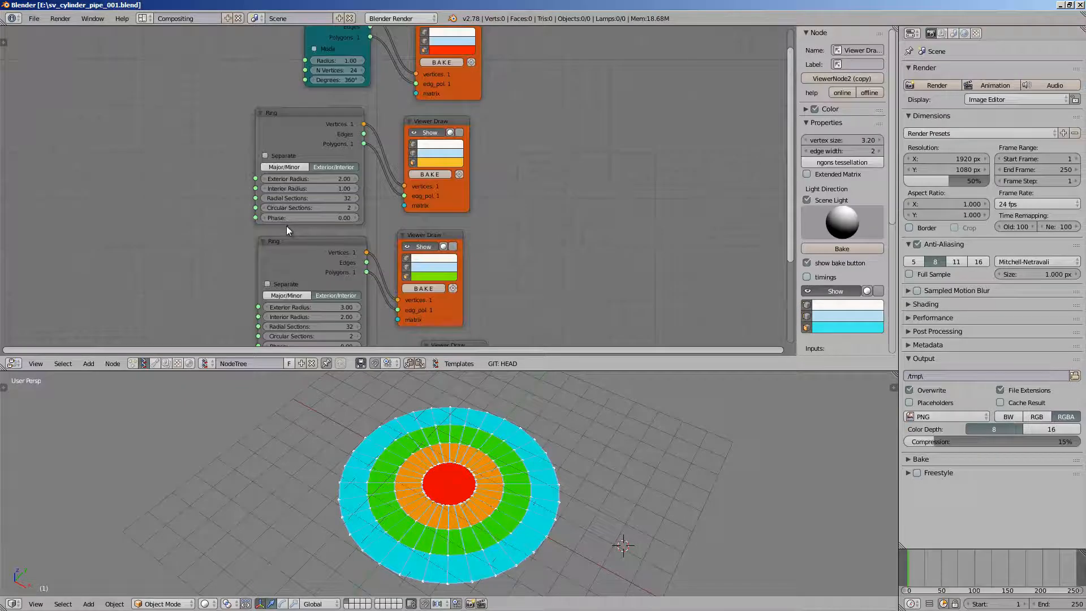
left_click(348, 245)
middle_click_drag(370, 247, 358, 194)
left_click(406, 182, "shift")
left_click(438, 250, "shift")
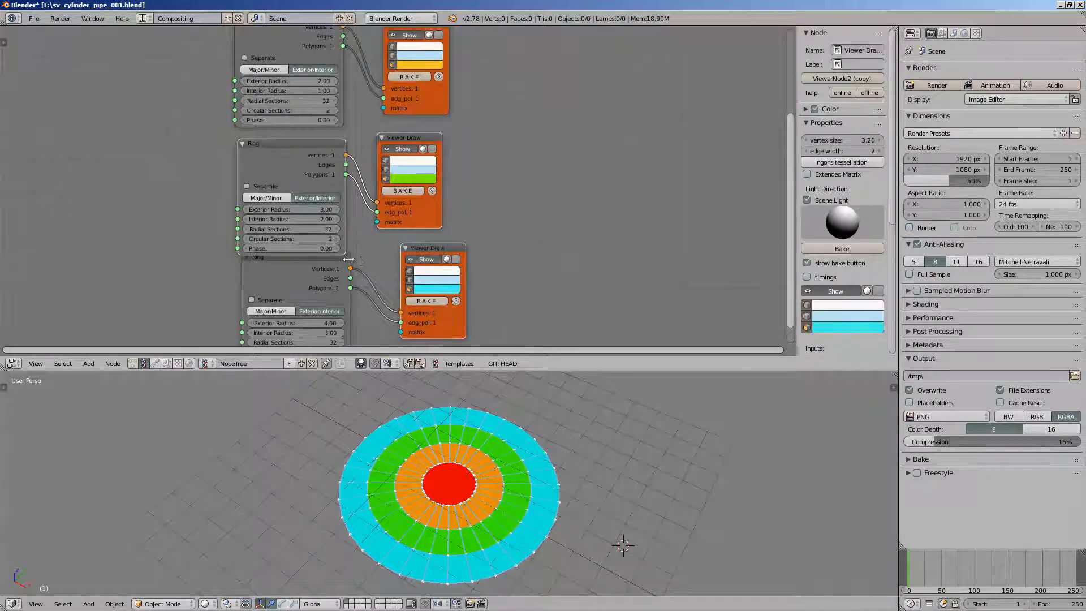
left_click(334, 260, "shift")
key("x")
Set the remaining Ring's Interior Radius to about 1.63.
middle_click_drag(295, 122, 341, 233)
scroll(341, 233, "up", 2)
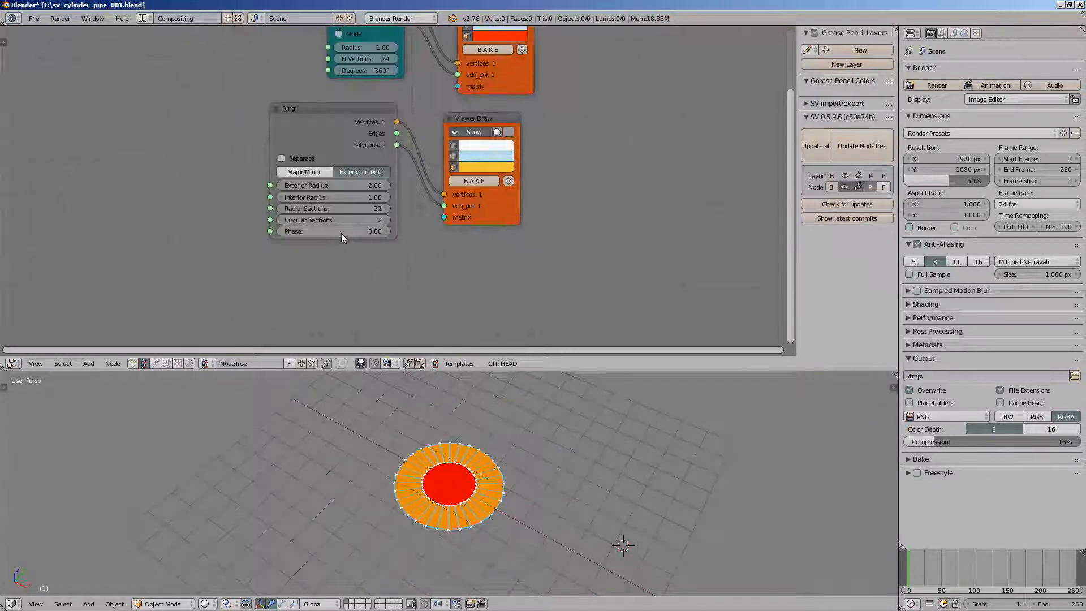
left_click(293, 155)
key("Home")
left_click_drag(325, 198, 318, 189)
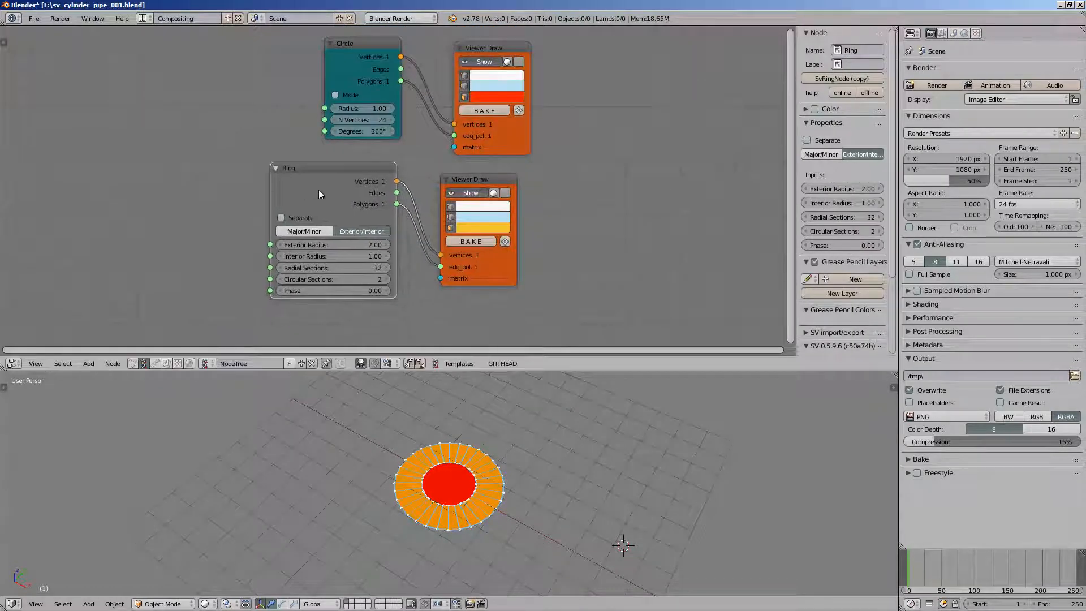
scroll(325, 218, "up", 1)
middle_click_drag(312, 201, 341, 198)
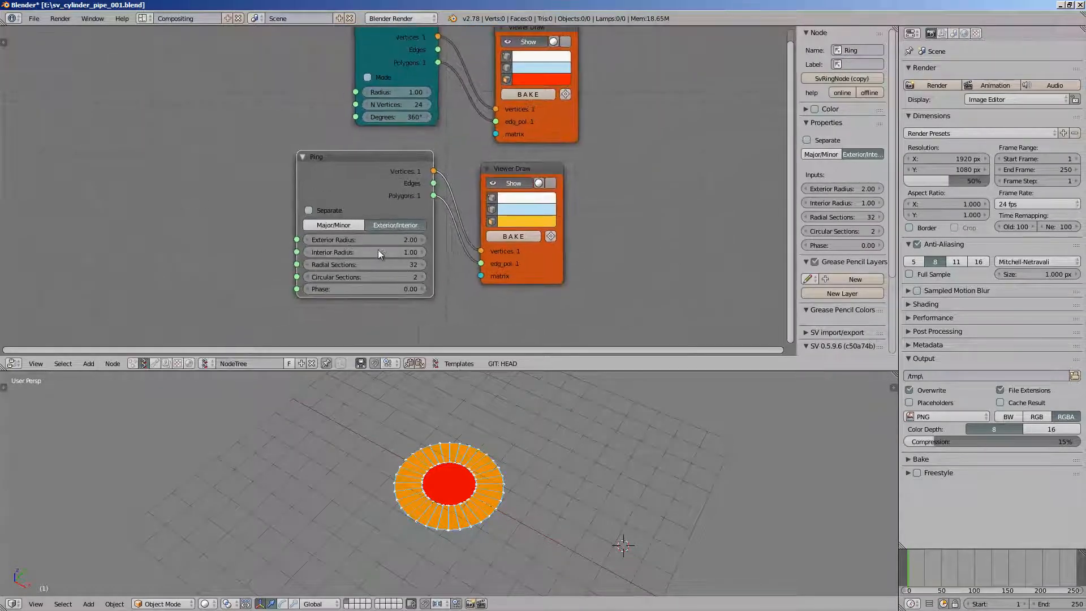
left_click_drag(378, 250, 384, 251)
Add a Range Float node to the left of the Ring node and set it to Step mode with a start of 1.
middle_click_drag(145, 207, 226, 199)
key("shift+a")
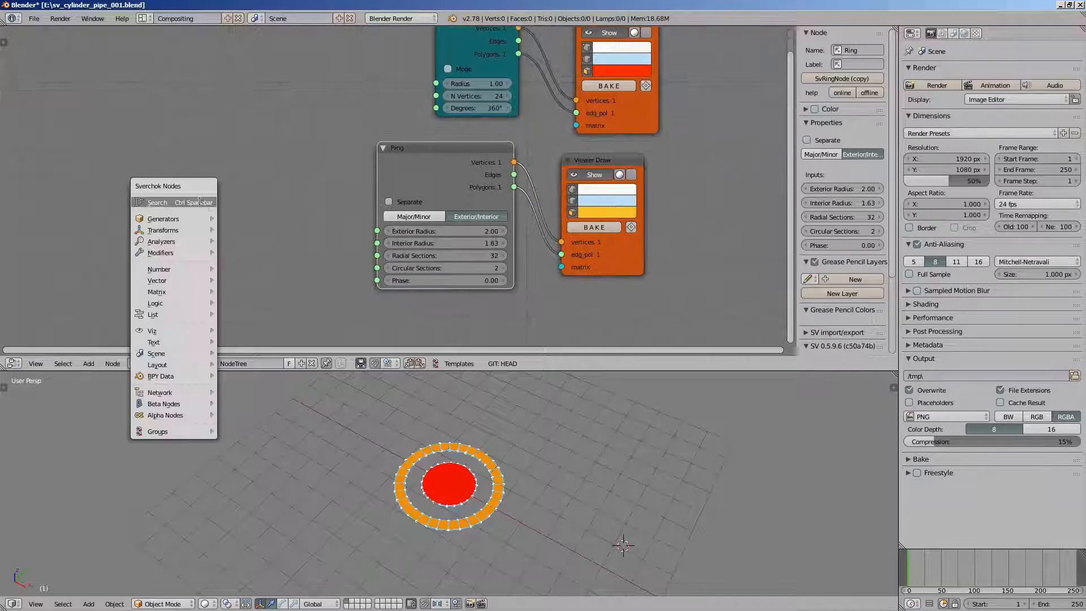
left_click(203, 201)
type("range")
key("Return")
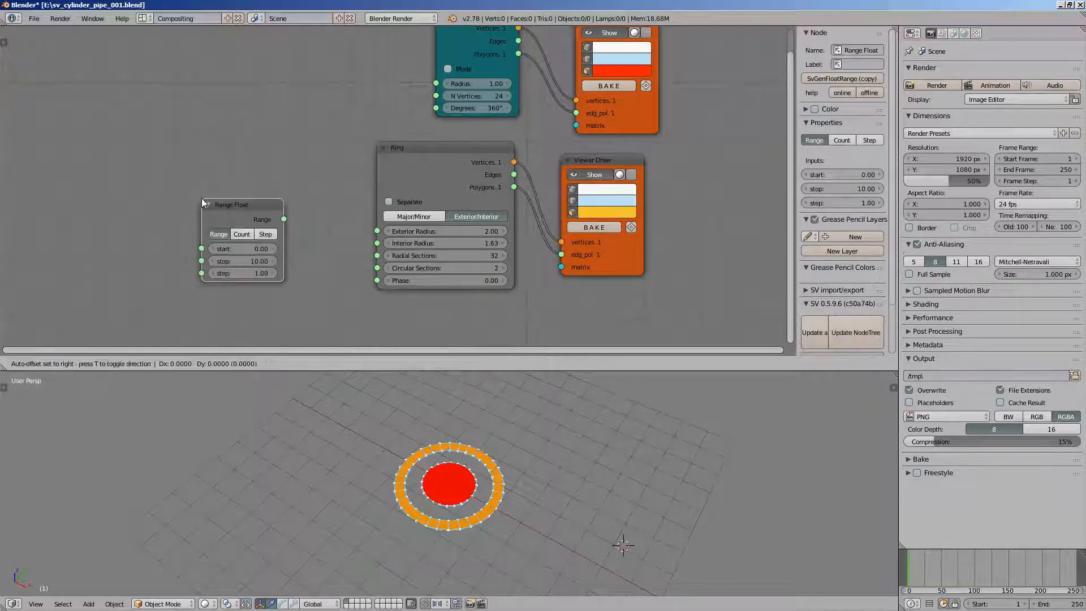
left_click(207, 203)
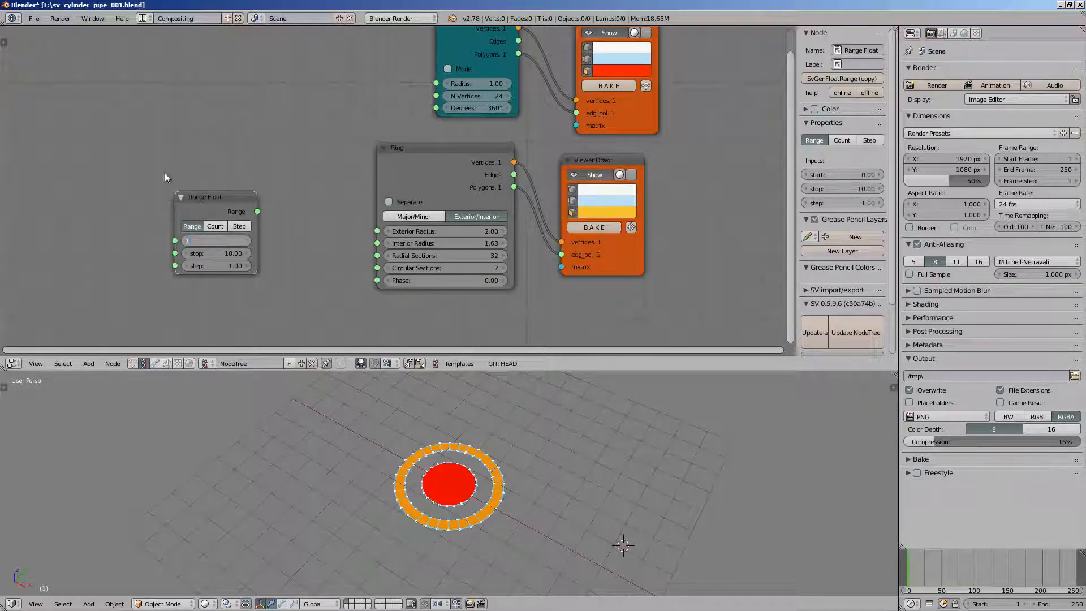
left_click(238, 227)
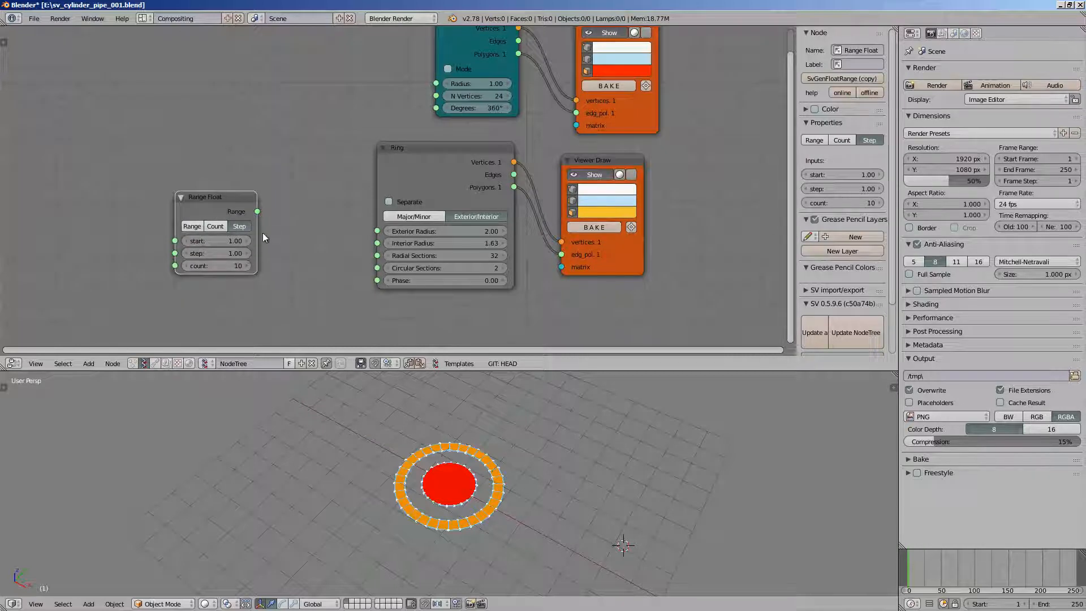
left_click_drag(224, 200, 189, 192)
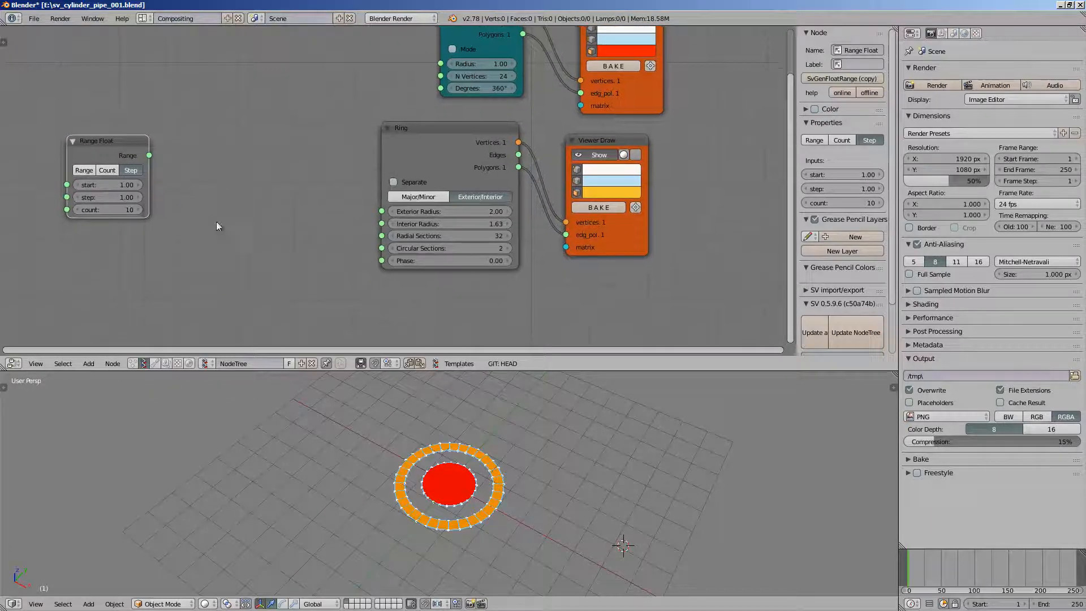
Add a Stethoscope MK2 node fed by the Range Float output and save over the existing file.
key("alt+space")
type("ste")
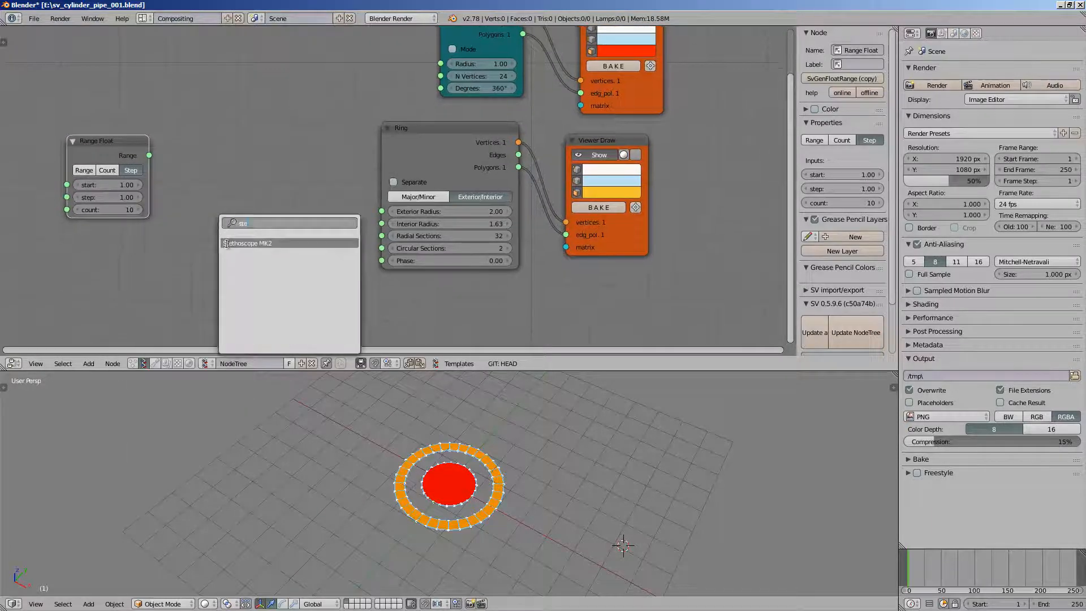
key("Return")
left_click(191, 211)
left_click_drag(149, 155, 191, 319)
key("ctrl+s")
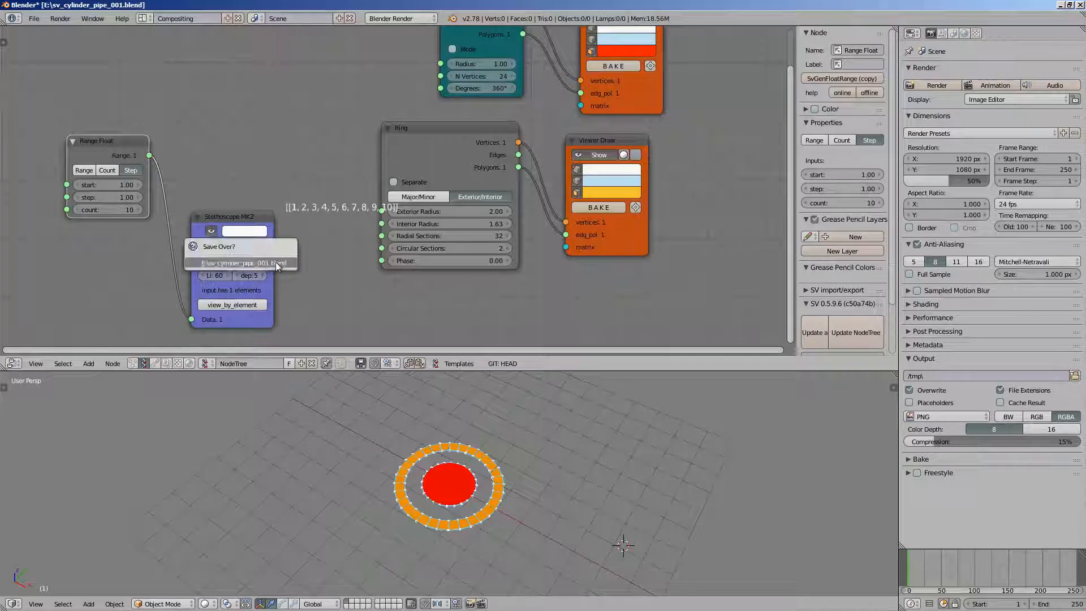
left_click(266, 273)
Spread out the node layout, moving Ring and its Viewer Draw right, Range Float left and the Stethoscope MK2 up.
left_click_drag(421, 167, 442, 180)
left_click_drag(600, 140, 637, 148)
middle_click_drag(167, 159, 189, 138)
left_click_drag(127, 138, 56, 144)
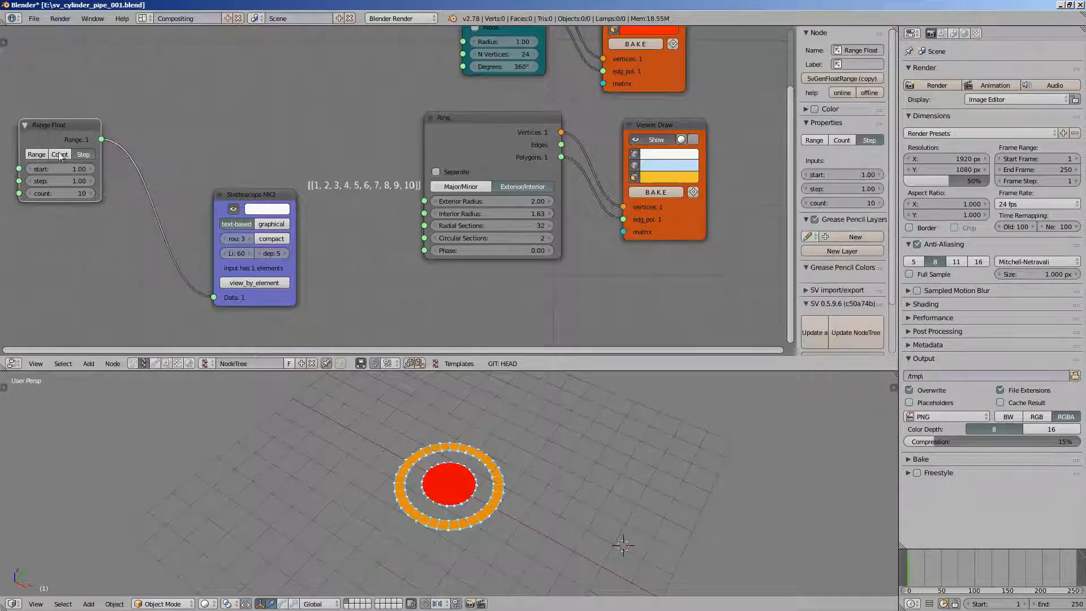
middle_click_drag(125, 116, 128, 81)
left_click_drag(242, 163, 221, 99)
Add a Math node set to addition (+) below the Stethoscope MK2 and connect the Range Float output to its x input.
key("shift+a")
left_click(212, 268)
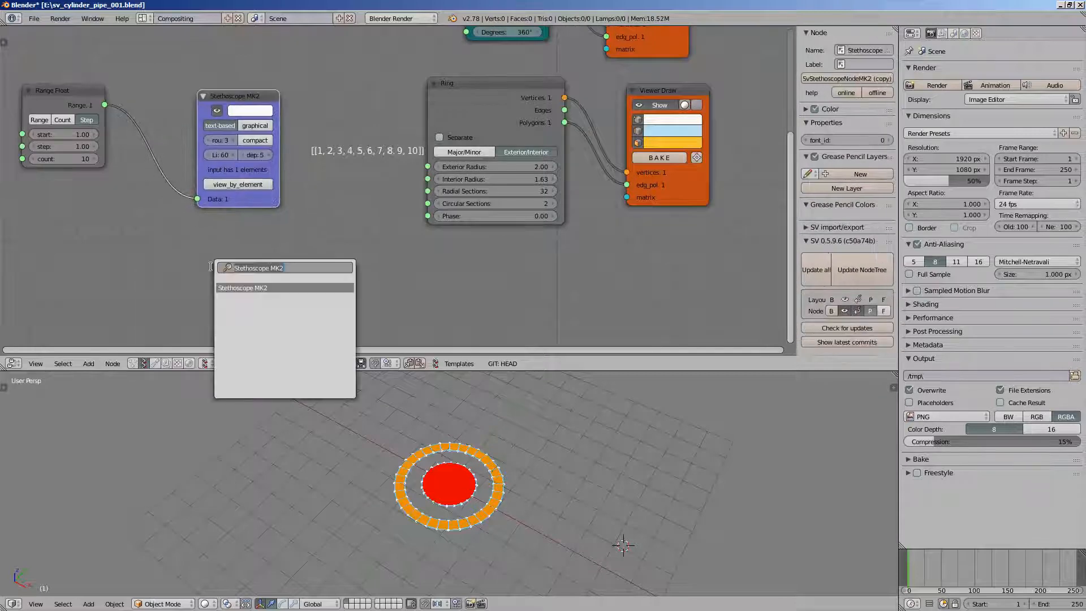
type("math")
key("Down")
key("Return")
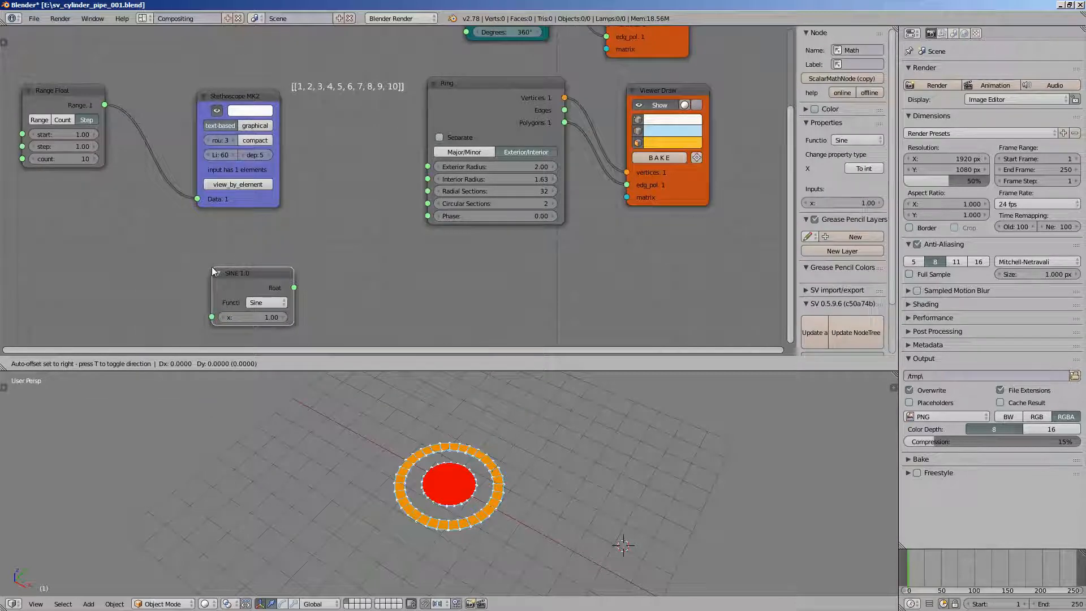
left_click(198, 250)
left_click(255, 285)
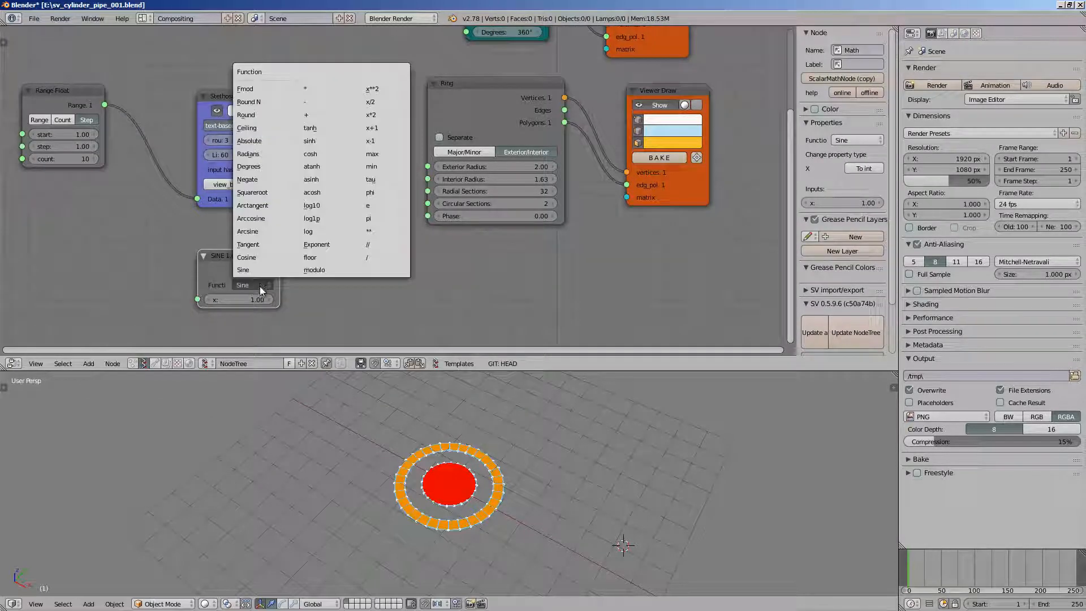
left_click(328, 117)
left_click_drag(105, 105, 197, 300)
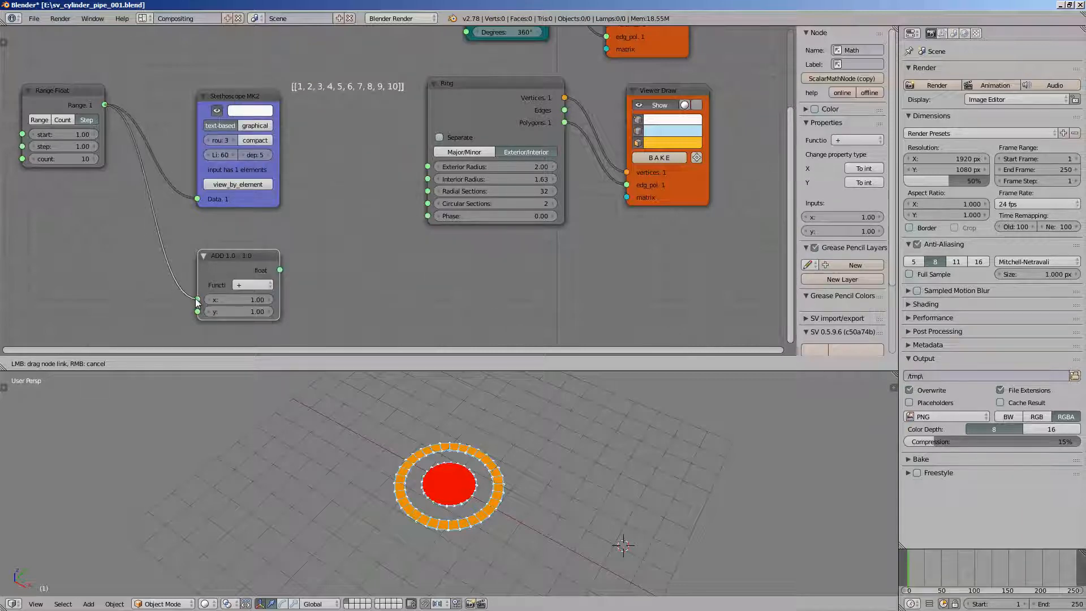
left_click_drag(232, 256, 173, 229)
Duplicate the Stethoscope MK2 node beside the Math node and connect the Math node's float output to its Data input.
left_click(230, 94)
key("shift+d")
left_click(267, 283)
middle_click_drag(251, 232, 257, 140)
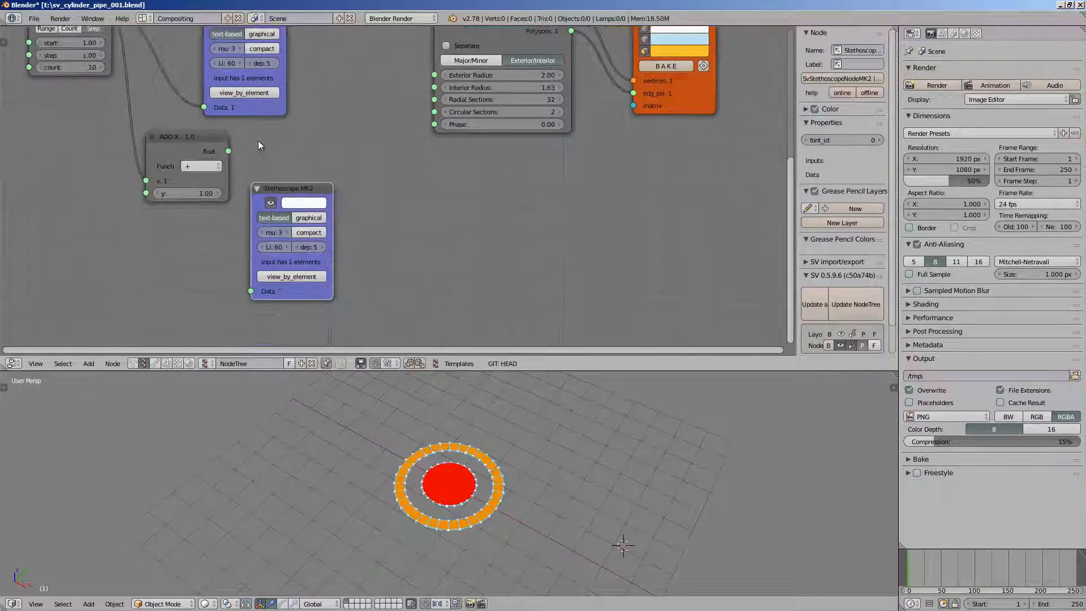
left_click_drag(228, 151, 252, 291)
scroll(290, 187, "down", 1)
middle_click_drag(289, 186, 287, 260)
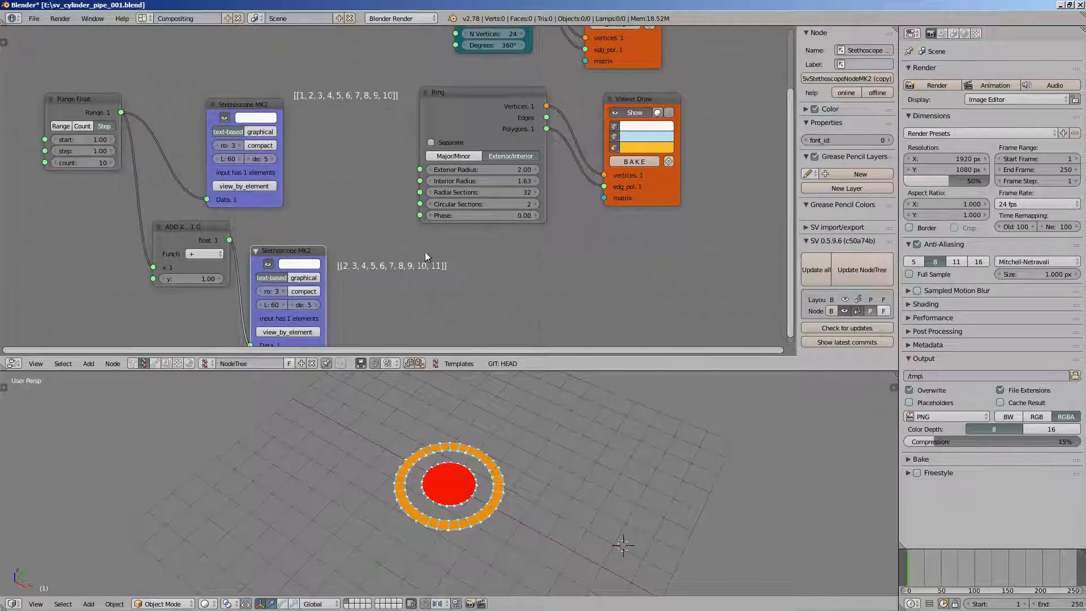
Connect the Range Float output to Ring's Interior Radius and the Math node's float output to its Exterior Radius, and save the file.
key("ctrl+s")
left_click(317, 241)
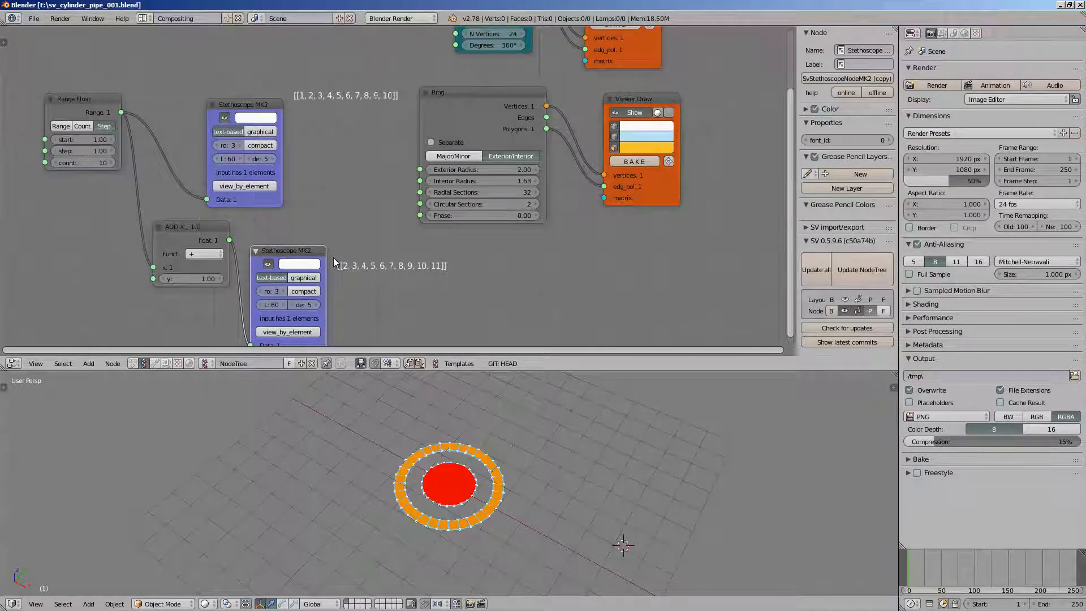
left_click_drag(121, 112, 420, 181)
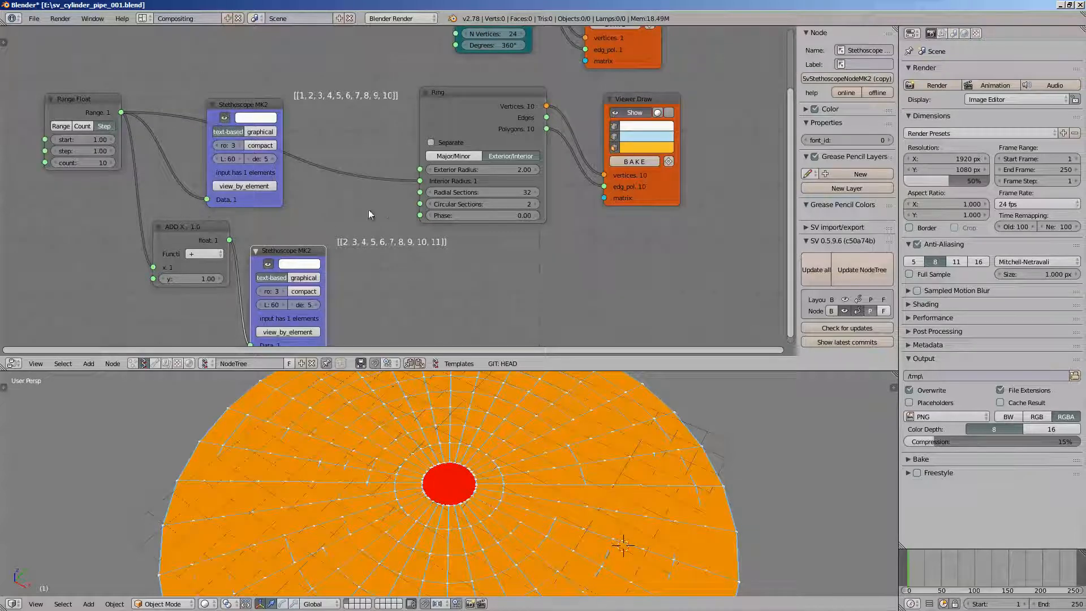
left_click_drag(229, 240, 420, 171)
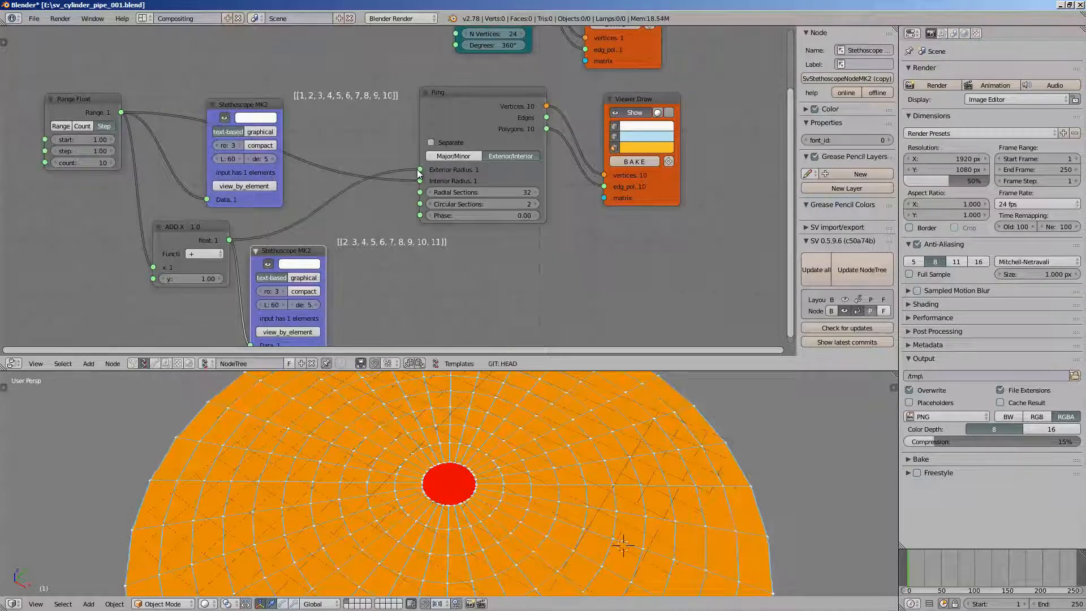
scroll(514, 453, "down", 2)
scroll(507, 473, "up", 1)
middle_click_drag(515, 454, 465, 438)
key("ctrl+s")
left_click(491, 477)
scroll(490, 477, "up", 4)
middle_click_drag(359, 266, 382, 242)
key("ctrl+s")
left_click(380, 243)
Try a different y value in the Math node and set it back to 1.
scroll(292, 254, "up", 1)
middle_click_drag(289, 253, 287, 242)
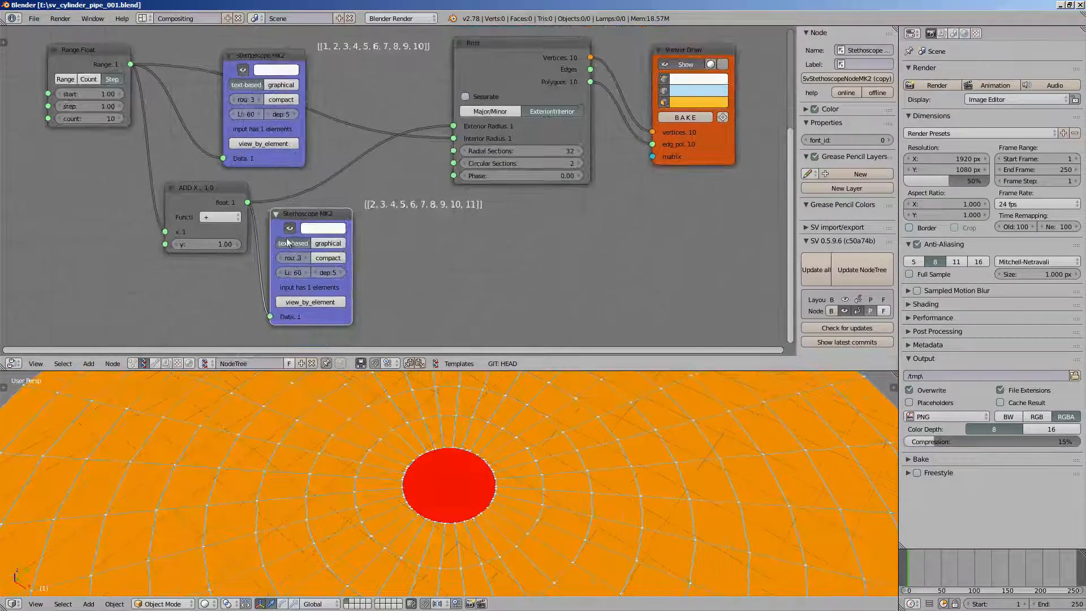
mouse_move(217, 240)
left_mouse_down()
mouse_move(207, 241)
mouse_move(218, 236)
left_mouse_up()
left_click(222, 244)
type("1")
key("Return")
Reduce the Range Float count to 6 and save the file.
scroll(235, 232, "down", 3)
scroll(435, 461, "down", 2)
middle_click_drag(434, 459, 435, 450)
key("ctrl+s")
mouse_move(159, 134)
left_mouse_down()
mouse_move(175, 133)
mouse_move(158, 134)
left_mouse_up()
key("ctrl+s")
middle_click_drag(493, 224, 476, 261)
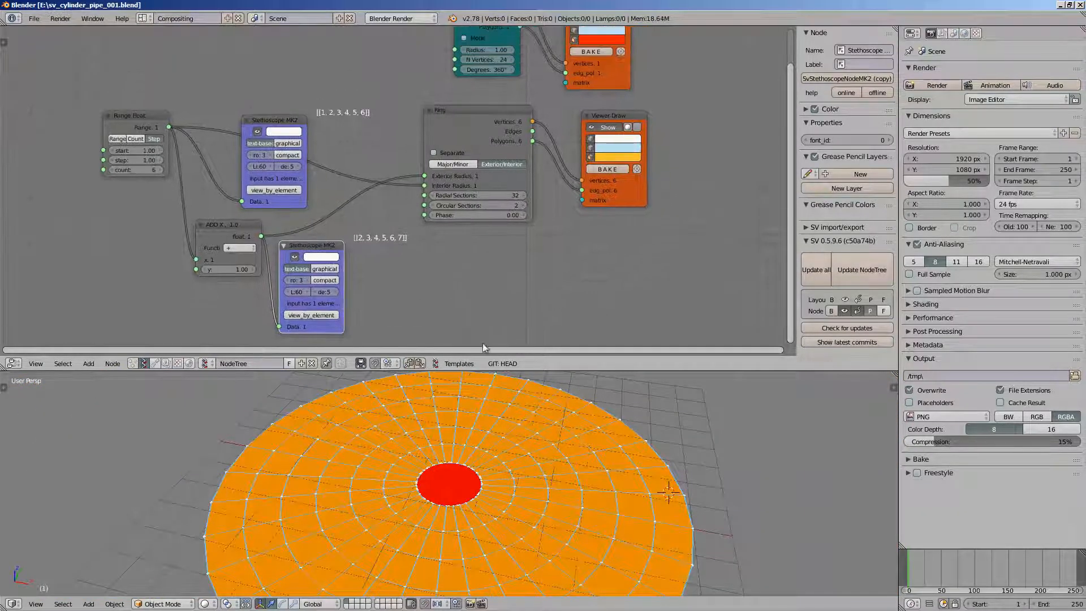
Try a y value of 0.79 in the Math node and another circle radius, and set both back to 1.
mouse_move(475, 507)
middle_mouse_down()
mouse_move(468, 538)
mouse_move(461, 519)
middle_mouse_up()
left_click_drag(226, 268, 220, 267)
middle_click_drag(443, 155, 439, 198)
left_click_drag(477, 92, 475, 89)
left_click(473, 89)
type("1")
key("Return")
middle_click_drag(275, 271, 280, 253)
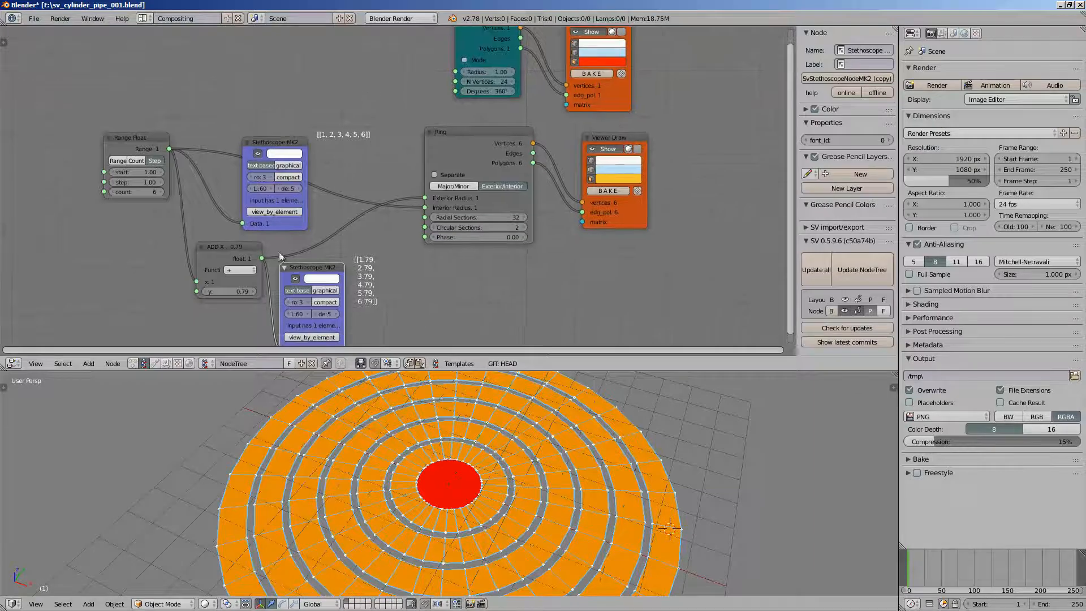
type("1")
key("Return")
Save the file and move Ring's Viewer Draw node farther right to free space after the Ring node.
key("ctrl+s")
left_click(249, 319)
left_click(289, 364)
key("ctrl+s")
left_click(289, 363)
middle_click_drag(453, 285, 407, 246)
middle_click_drag(471, 479, 560, 520)
mouse_move(572, 174)
left_mouse_down()
mouse_move(648, 209)
mouse_move(696, 211)
left_mouse_up()
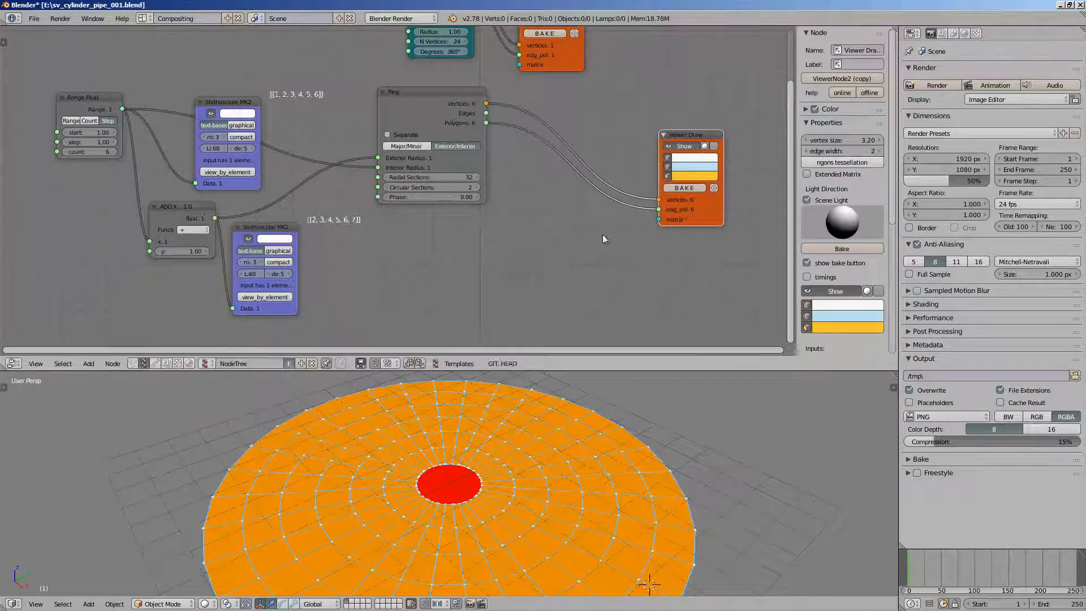
Add an Extrude Region node between Ring and Viewer Draw and set its transformation mode to Along normal.
key("shift+a")
left_click(571, 249)
type("extru")
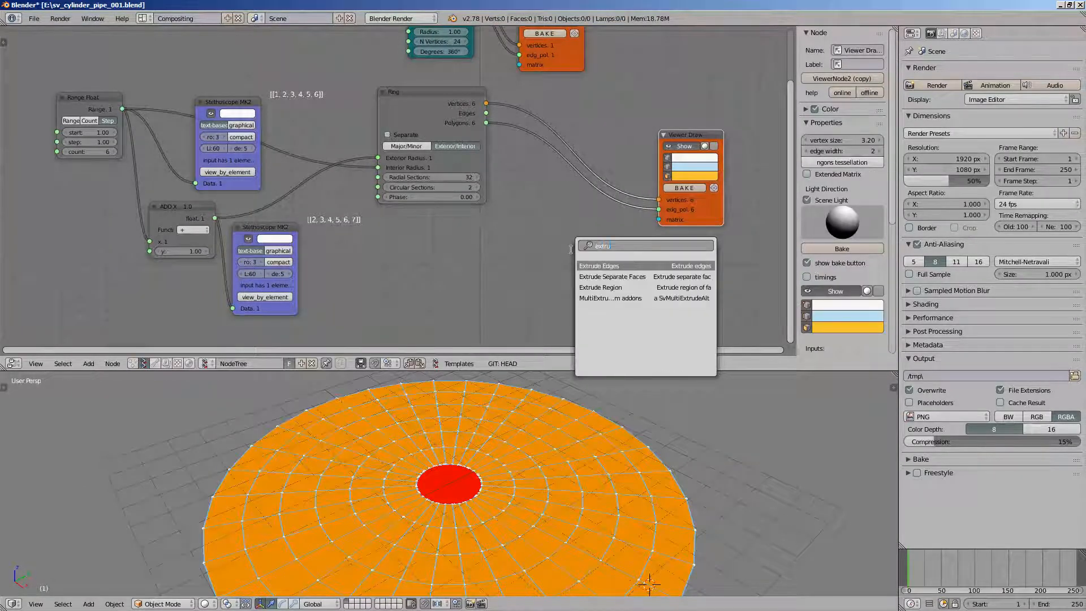
key("Down")
key("Down")
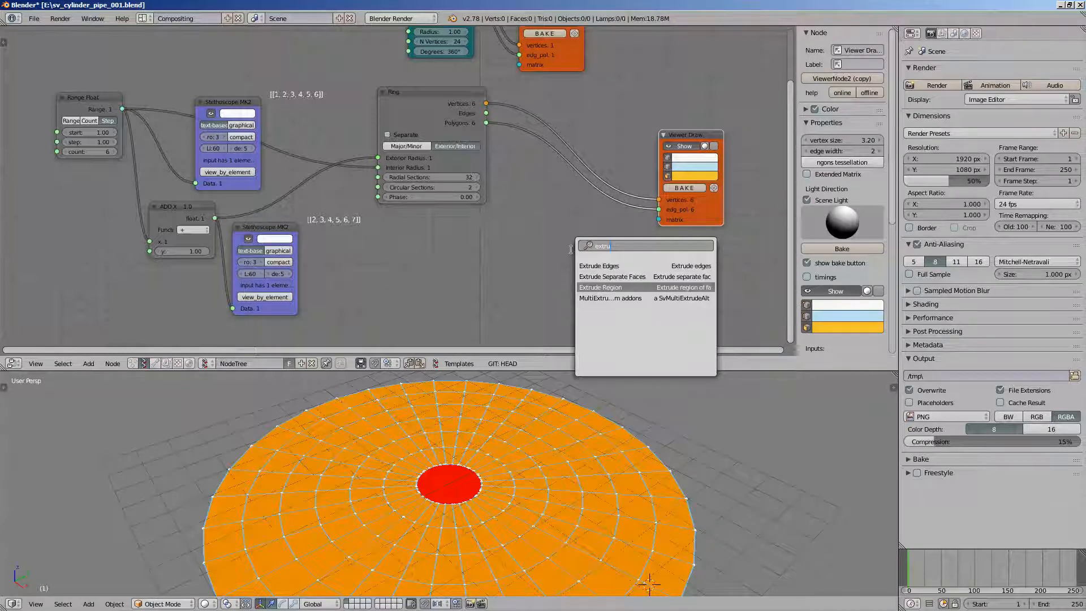
key("Return")
left_click(570, 272)
left_click(574, 288)
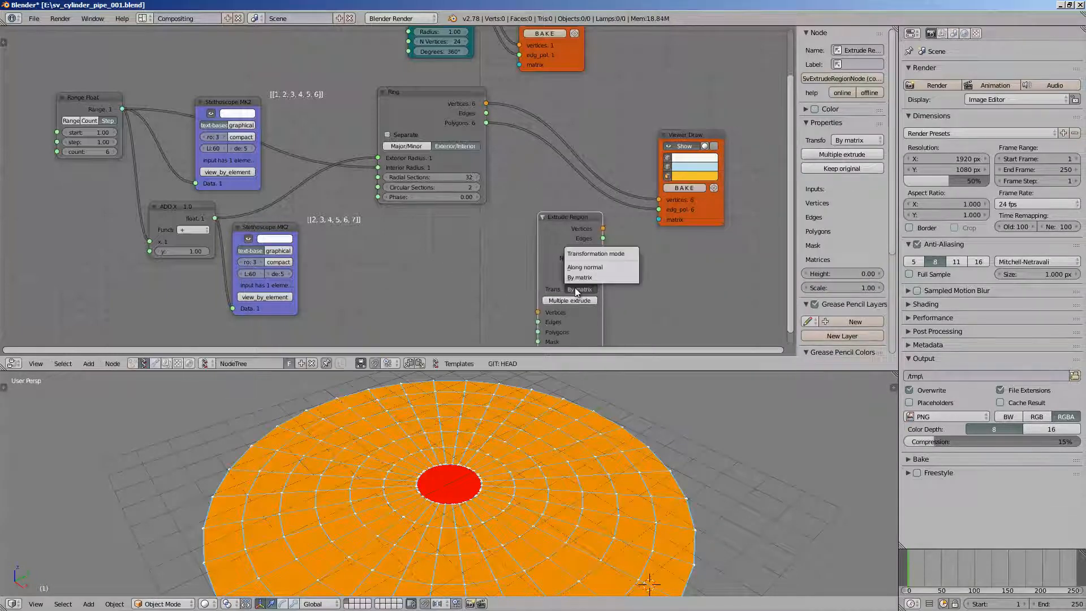
left_click(597, 277)
Link Ring's Vertices and Polygons to Extrude Region, and the Extrude Region's Vertices and Polygons outputs to Viewer Draw.
left_click(685, 134)
left_click_drag(684, 134, 700, 119)
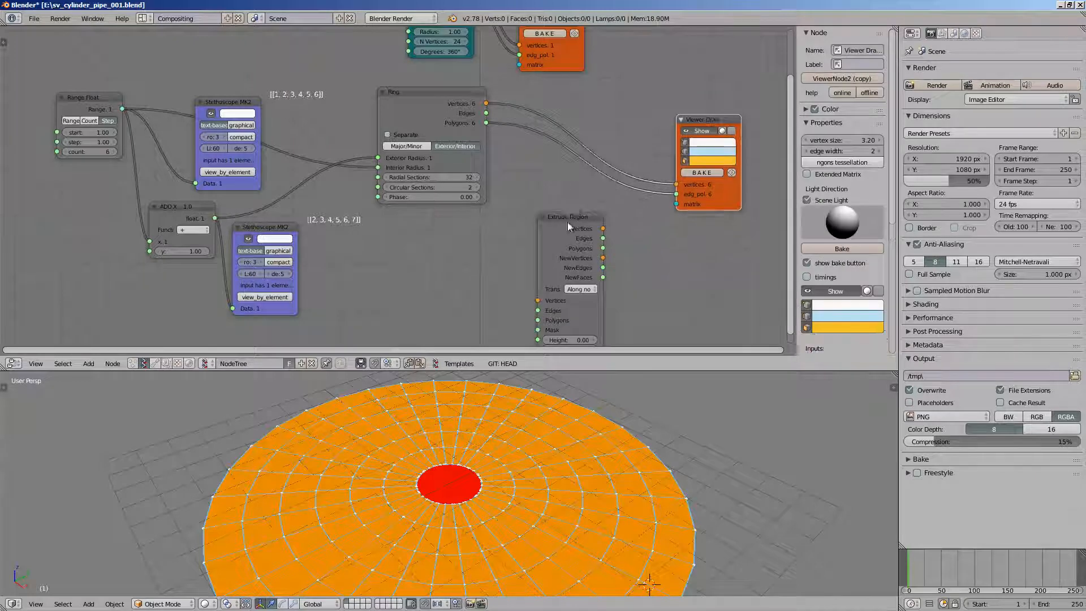
left_click_drag(568, 222, 564, 201)
mouse_move(477, 113)
left_mouse_down()
mouse_move(468, 145)
mouse_move(535, 278)
left_mouse_up()
left_click_drag(476, 153, 536, 298)
left_click_drag(600, 206, 675, 188)
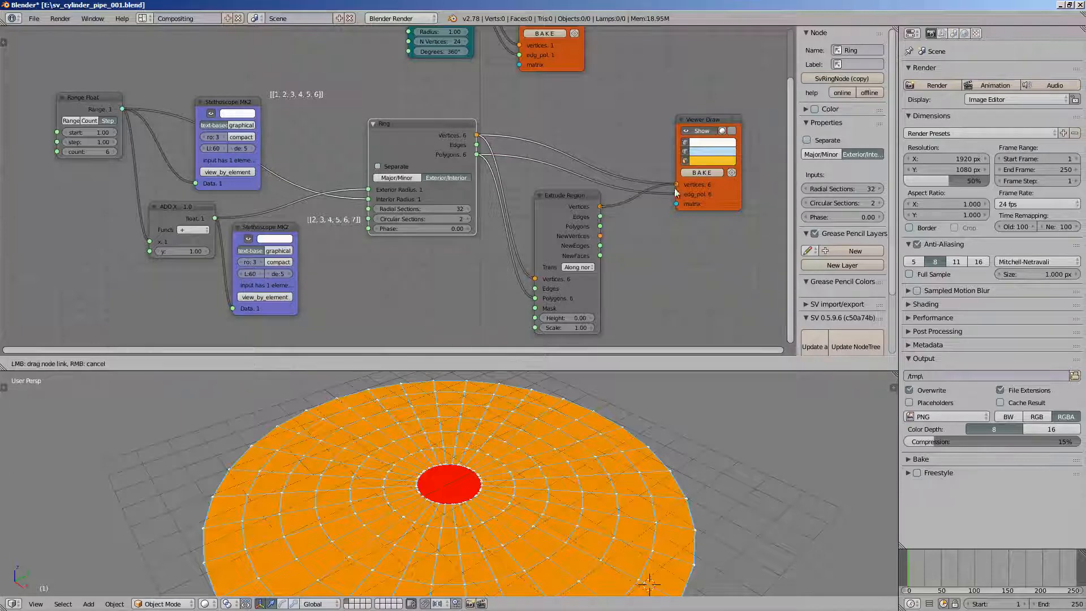
left_click_drag(601, 226, 674, 194)
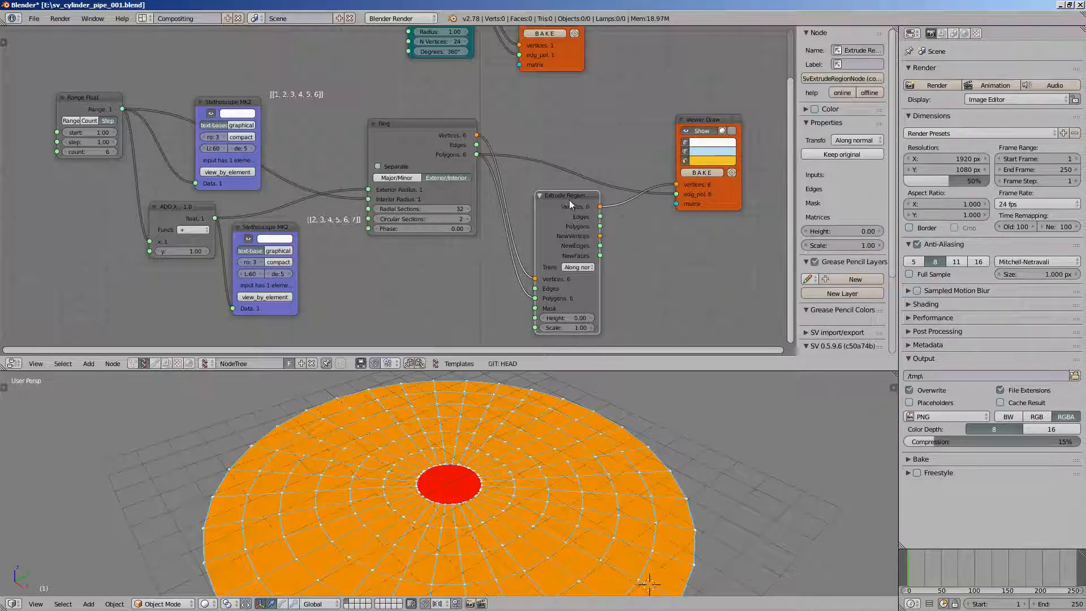
left_click_drag(569, 199, 571, 191)
left_click_drag(661, 200, 675, 195)
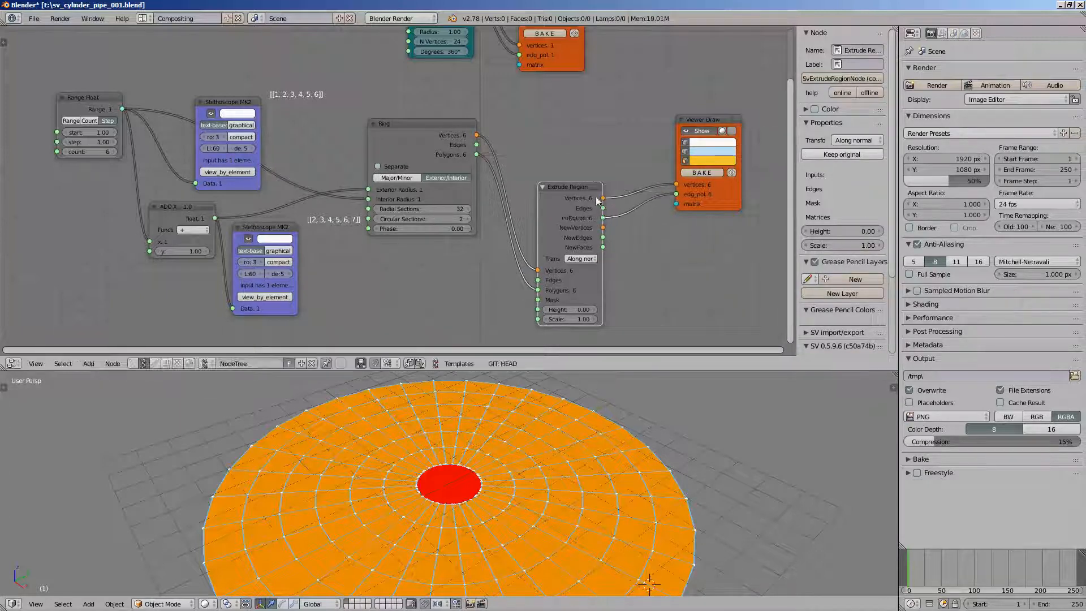
Set the Extrude Region height to 0.75 and reposition the Extrude Region and Viewer Draw nodes.
left_click_drag(571, 200, 589, 148)
scroll(589, 150, "up", 1)
mouse_move(616, 265)
left_mouse_down()
mouse_move(634, 257)
mouse_move(616, 252)
left_mouse_up()
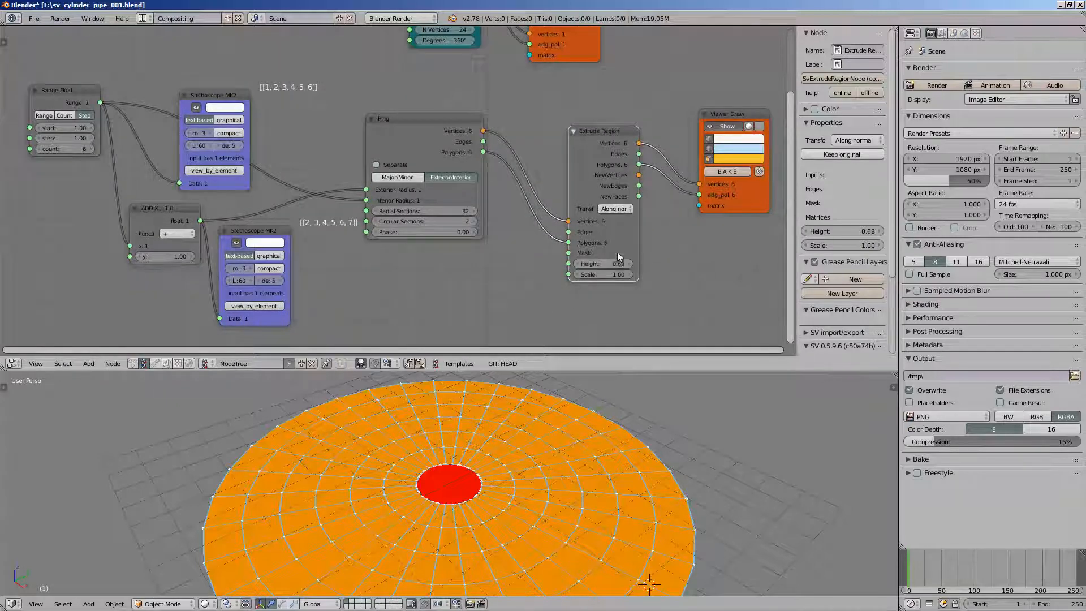
scroll(617, 236, "up", 2)
left_click_drag(748, 216, 710, 199)
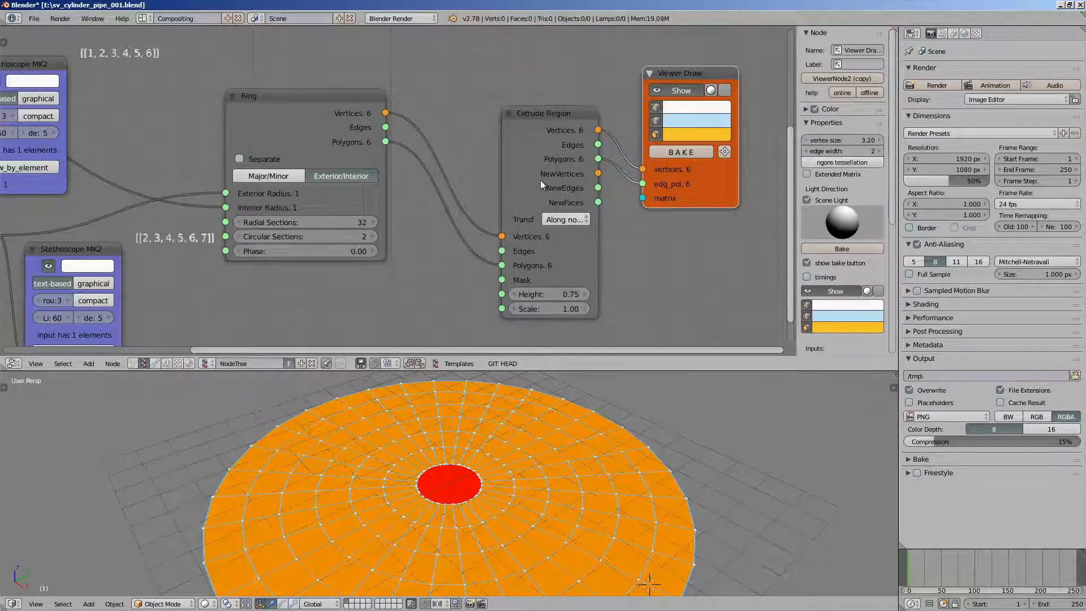
left_click_drag(541, 180, 565, 170)
left_click_drag(694, 180, 706, 181)
Vary the Extrude Region height while checking the disc from several angles, leave it at 0.69, and save the file.
middle_click_drag(616, 420, 563, 455)
mouse_move(584, 293)
left_mouse_down()
mouse_move(599, 296)
mouse_move(586, 280)
mouse_move(594, 277)
left_mouse_up()
key("ctrl+z")
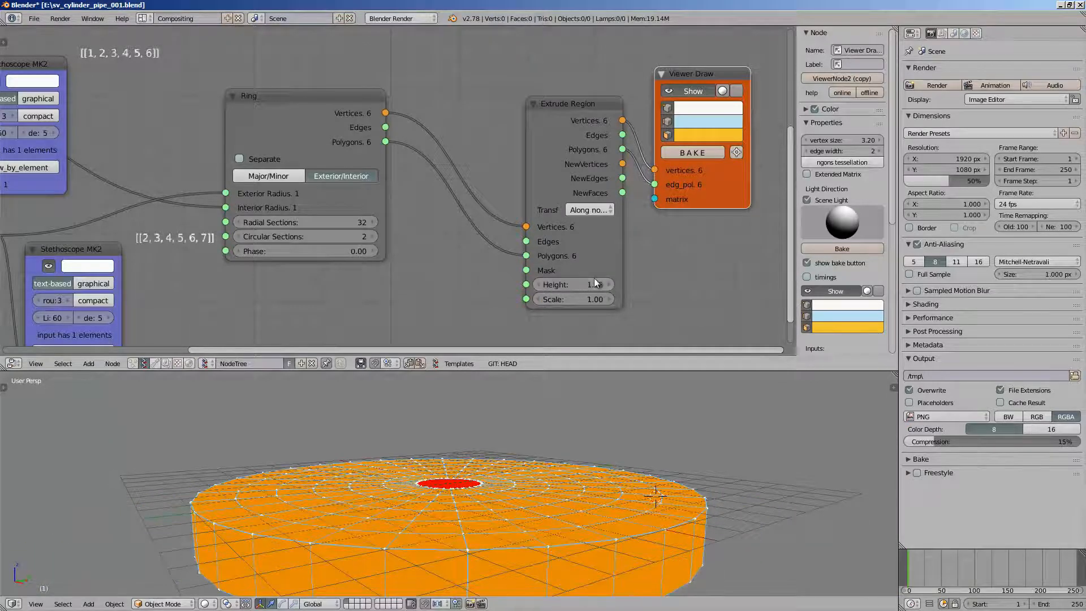
mouse_move(578, 481)
middle_mouse_down()
mouse_move(570, 417)
mouse_move(585, 464)
middle_mouse_up()
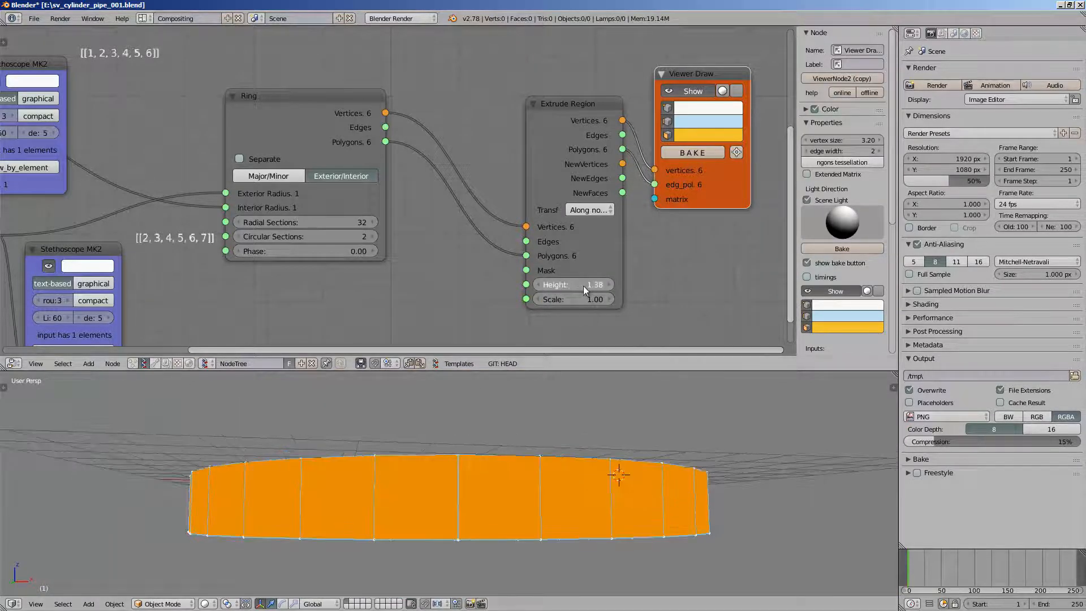
left_click_drag(584, 288, 574, 286)
middle_click_drag(515, 507, 470, 532)
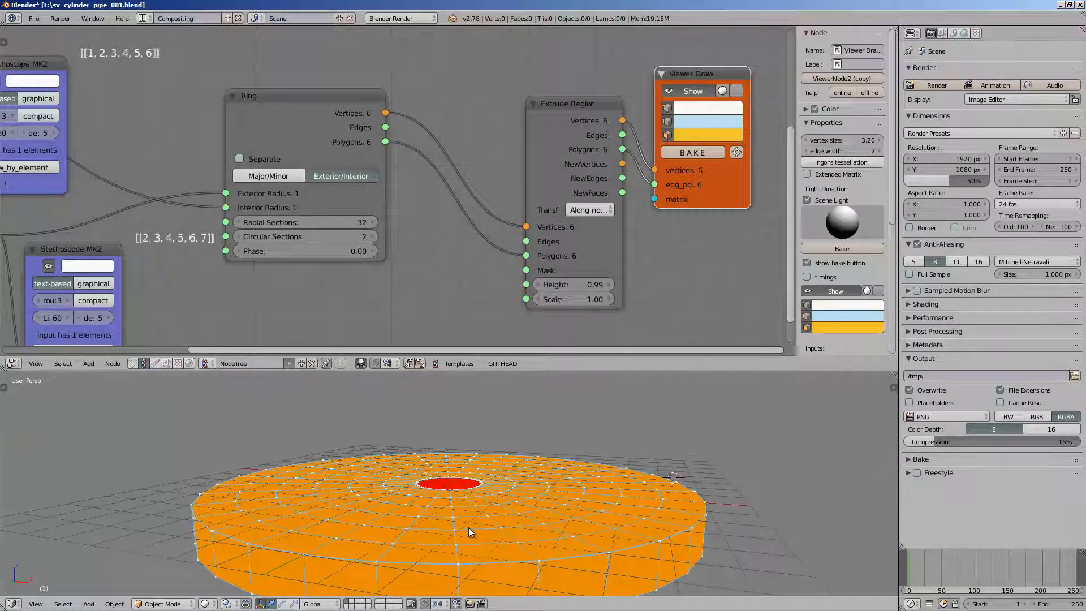
mouse_move(591, 285)
left_mouse_down()
mouse_move(558, 287)
mouse_move(584, 280)
left_mouse_up()
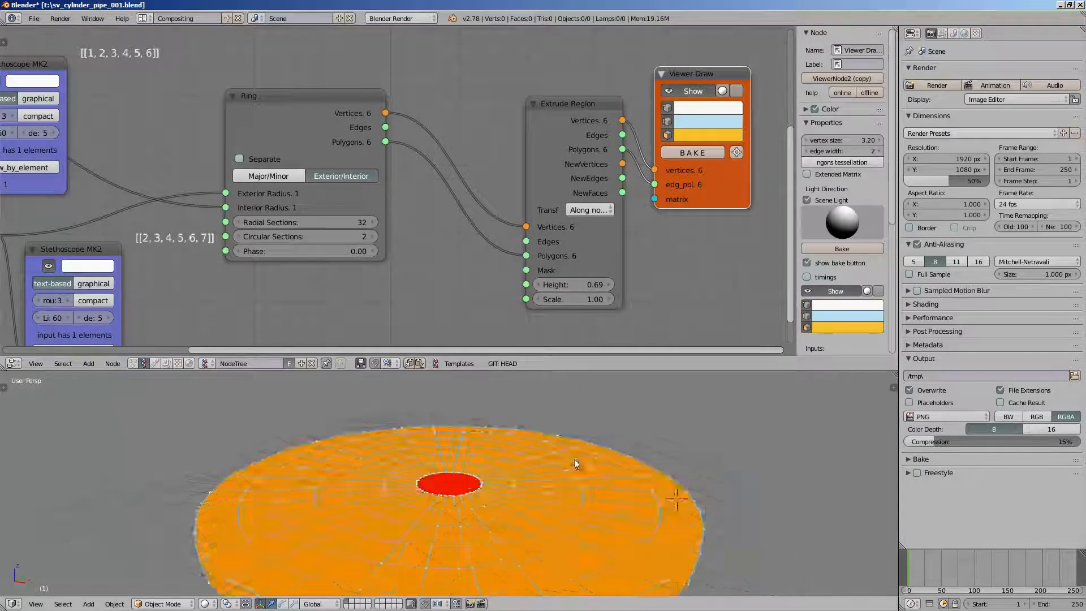
middle_click_drag(574, 459, 555, 419)
scroll(550, 428, "down", 2)
key("ctrl+s")
Add a second Range Float node below Ring and connect its Range output to the Extrude Region's Height input.
middle_click_drag(430, 327, 436, 237)
scroll(433, 238, "down", 1)
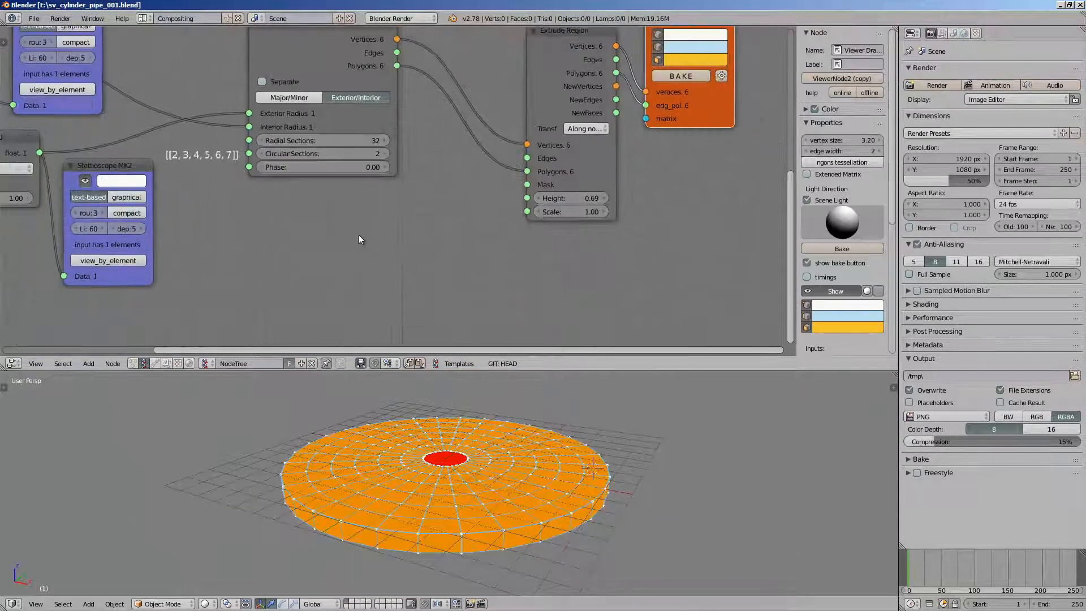
scroll(359, 235, "down", 3)
middle_click_drag(345, 237, 371, 207)
key("shift+a")
left_click(372, 207)
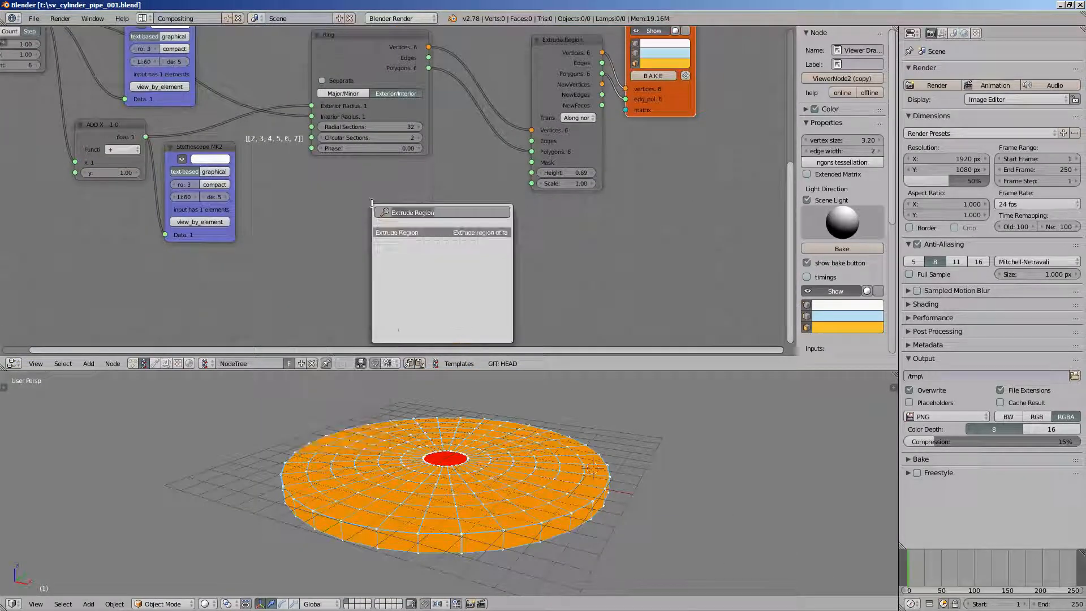
type("range")
key("Down")
key("Return")
left_click(378, 193)
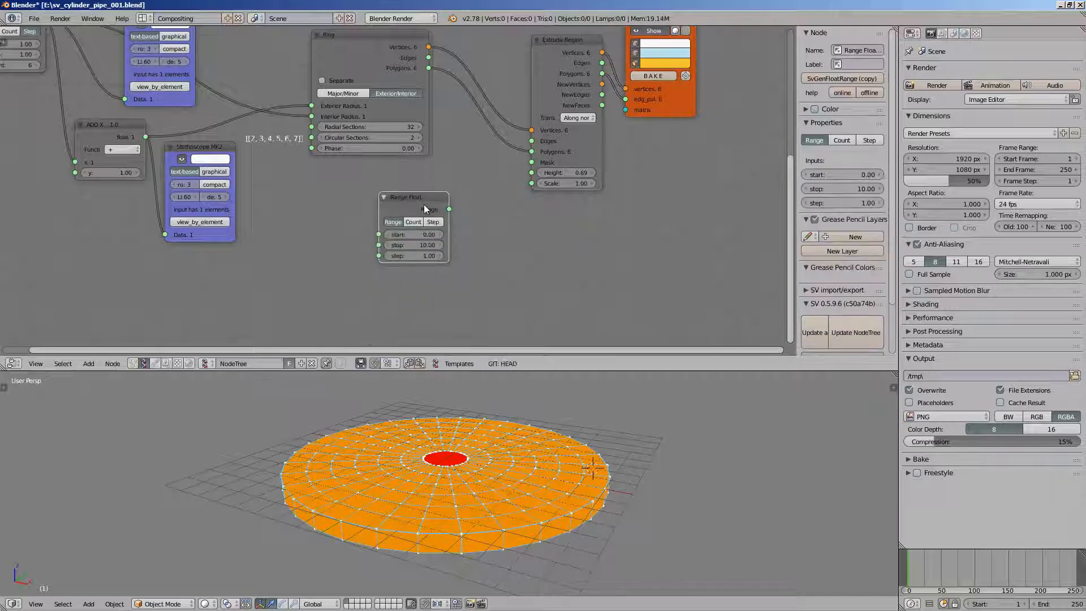
left_click_drag(449, 208, 534, 172)
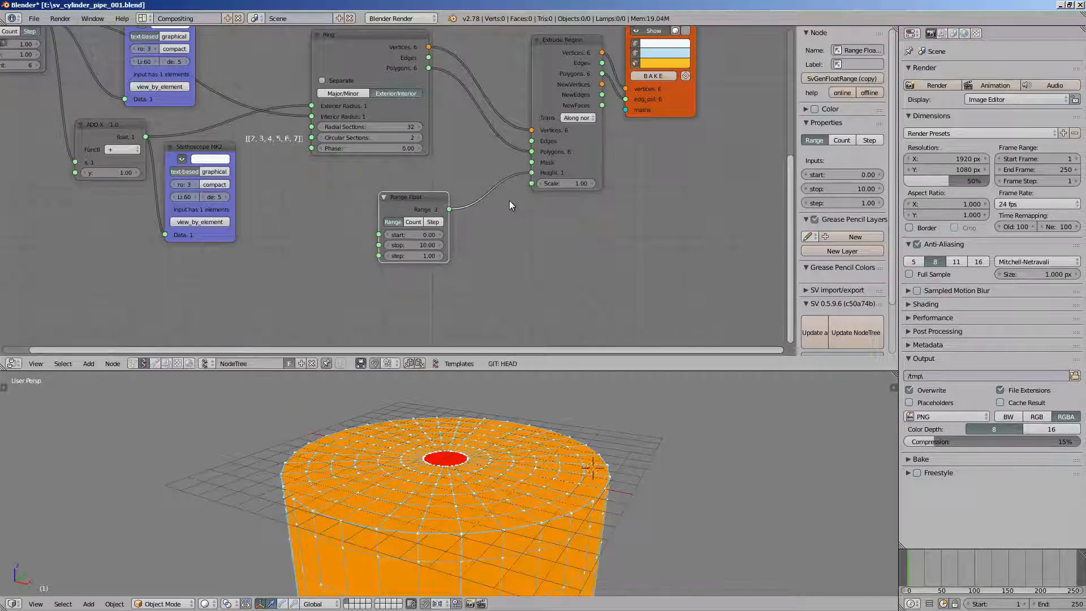
Switch the new Range Float to Step mode and turn on shading in Ring's Viewer Draw node.
left_click(434, 222)
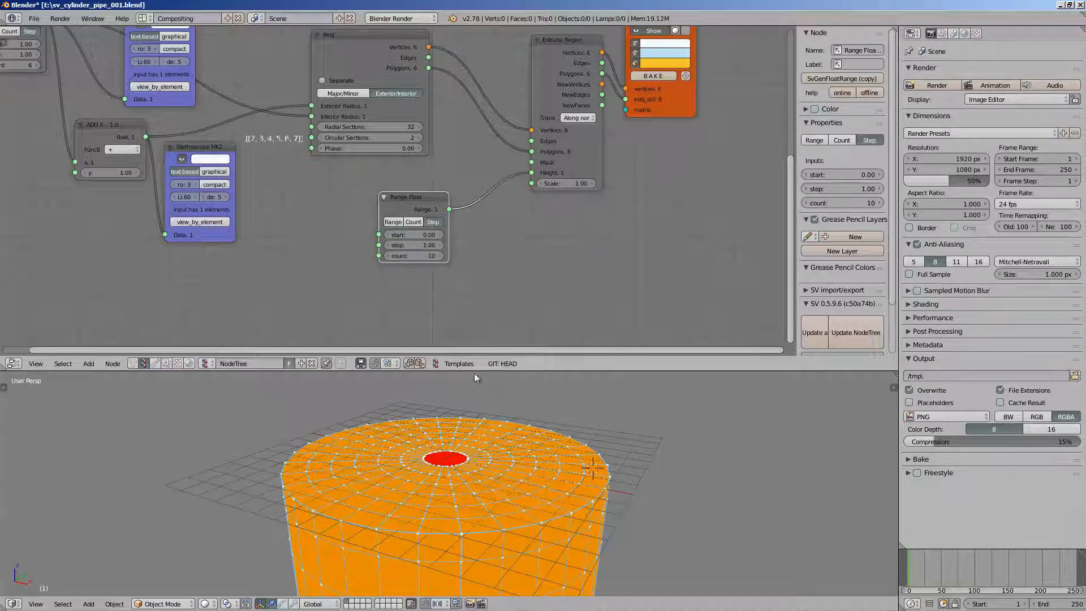
middle_click_drag(497, 470, 489, 399)
scroll(515, 422, "down", 6)
mouse_move(564, 184)
middle_mouse_down()
mouse_move(534, 226)
mouse_move(534, 277)
middle_mouse_up()
scroll(534, 278, "up", 2)
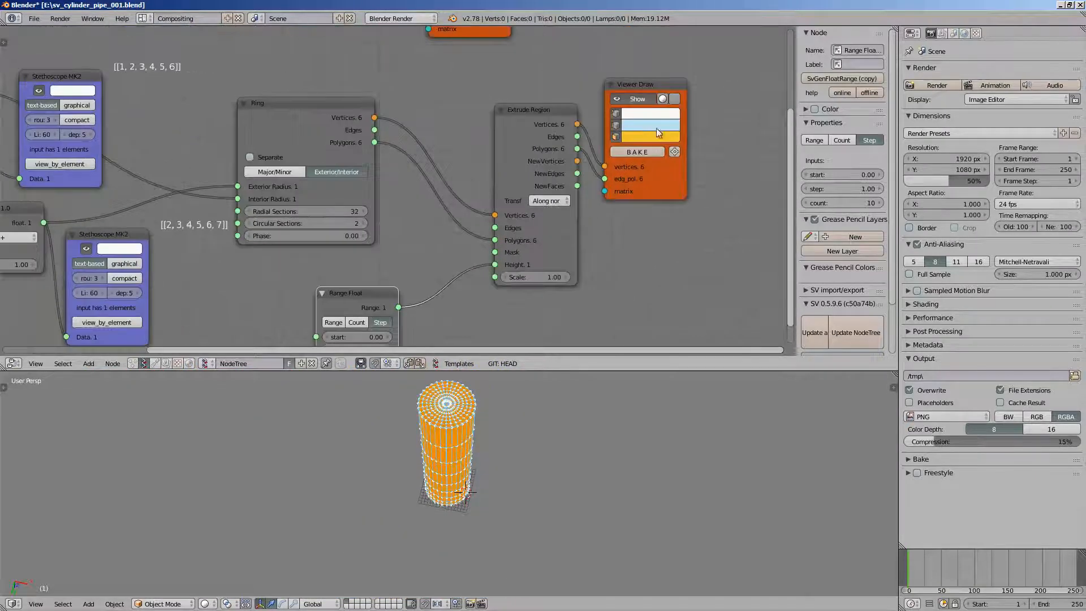
left_click(671, 99)
Rearrange the nodes, moving Viewer Draw and Extrude Region right and the second Range Float close to the Height input.
mouse_move(483, 499)
middle_mouse_down()
mouse_move(477, 480)
mouse_move(485, 519)
mouse_move(476, 436)
mouse_move(444, 431)
middle_mouse_up()
middle_click_drag(394, 287, 415, 210)
scroll(415, 209, "up", 1)
left_click_drag(373, 213, 352, 216)
mouse_move(563, 185)
middle_mouse_down()
mouse_move(516, 240)
mouse_move(459, 274)
middle_mouse_up()
scroll(517, 239, "up", 3)
scroll(518, 243, "down", 1)
scroll(458, 273, "up", 2)
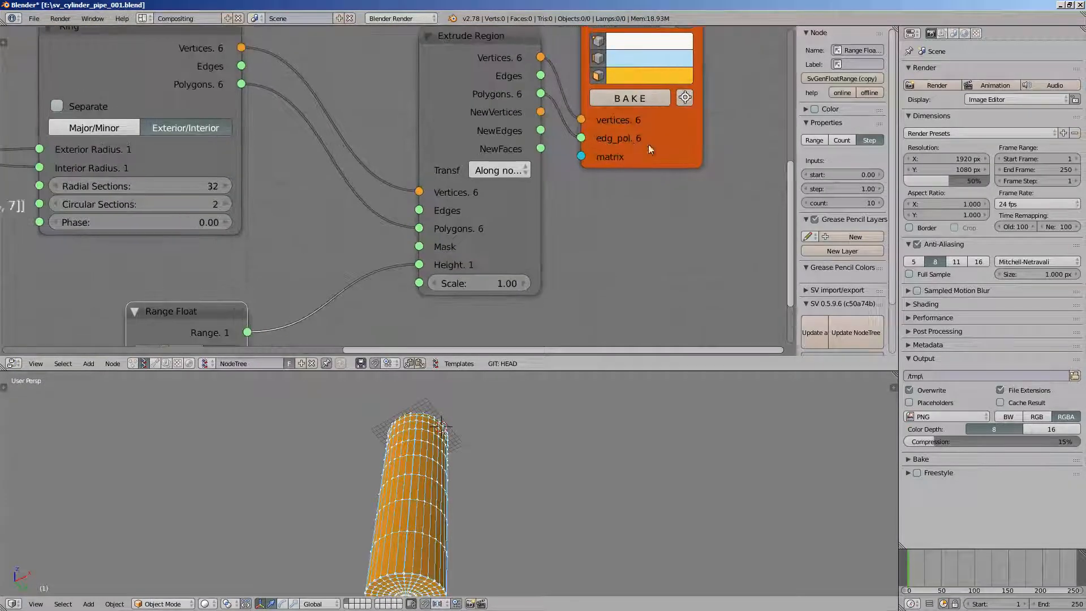
left_click_drag(648, 144, 749, 147)
left_click_drag(541, 203, 562, 208)
scroll(357, 230, "down", 3)
middle_click_drag(358, 230, 426, 140)
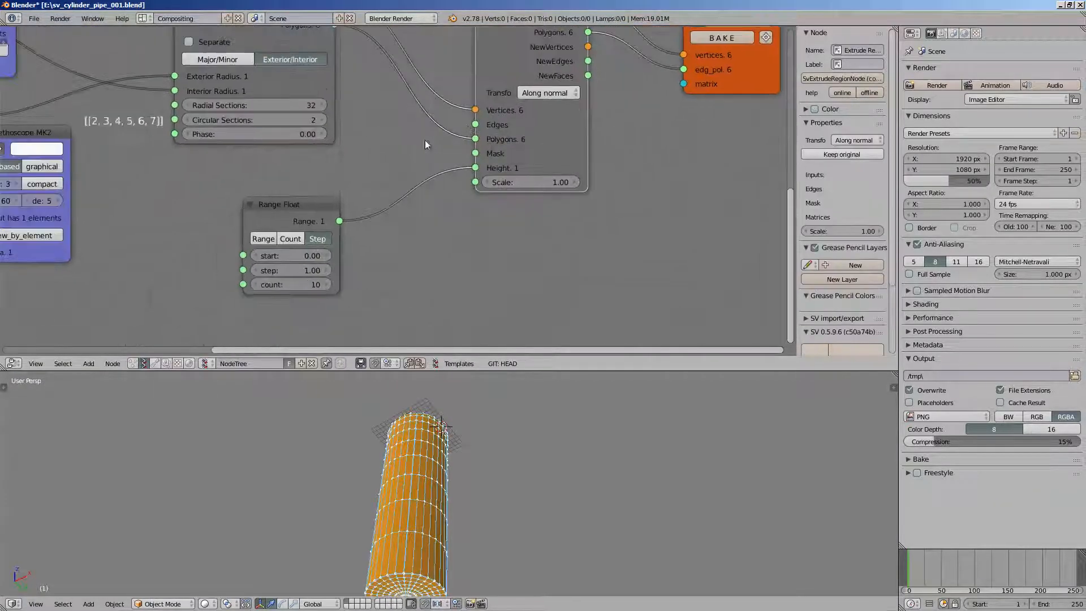
left_click_drag(294, 204, 377, 168)
Compare the second Range Float's Count and Step modes on the extruded cylinder, ending in Step mode.
left_click(371, 201)
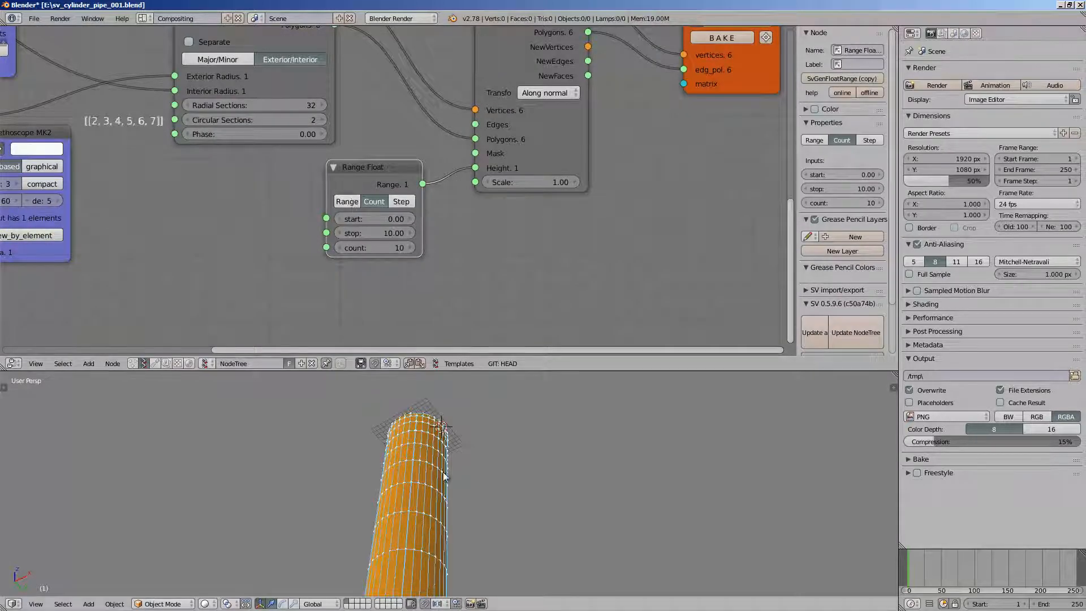
middle_click_drag(442, 472, 462, 522)
scroll(390, 195, "up", 1)
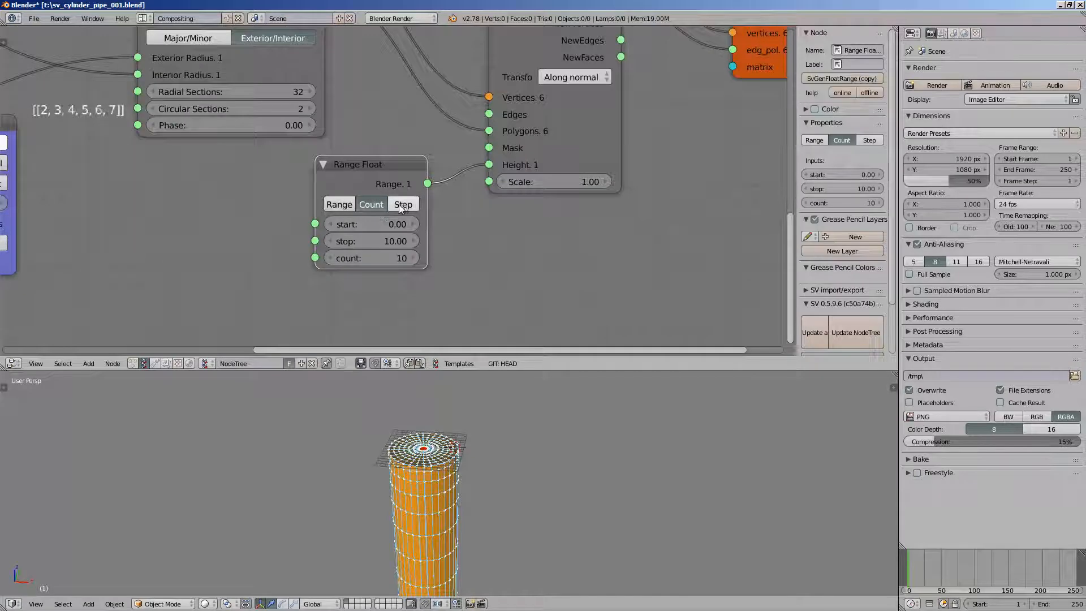
left_click(399, 204)
left_click(369, 204)
left_click(403, 204)
middle_click_drag(460, 479, 449, 420)
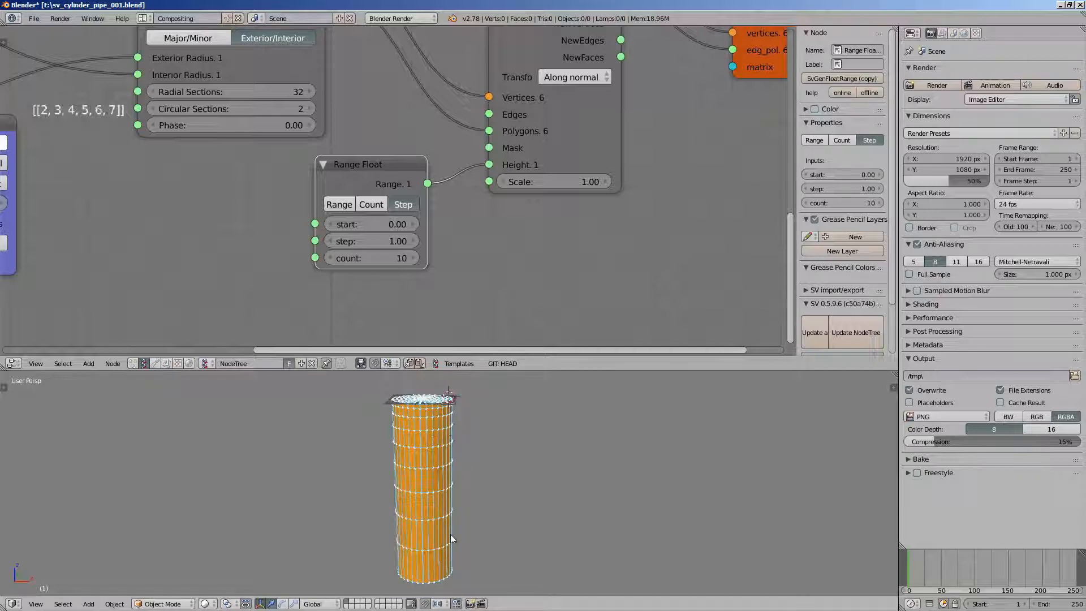
Change the Extrude Region's transformation mode to By matrix and move the disconnected Range Float farther left.
scroll(451, 228, "down", 2)
scroll(456, 280, "up", 1)
middle_click_drag(456, 279, 434, 314)
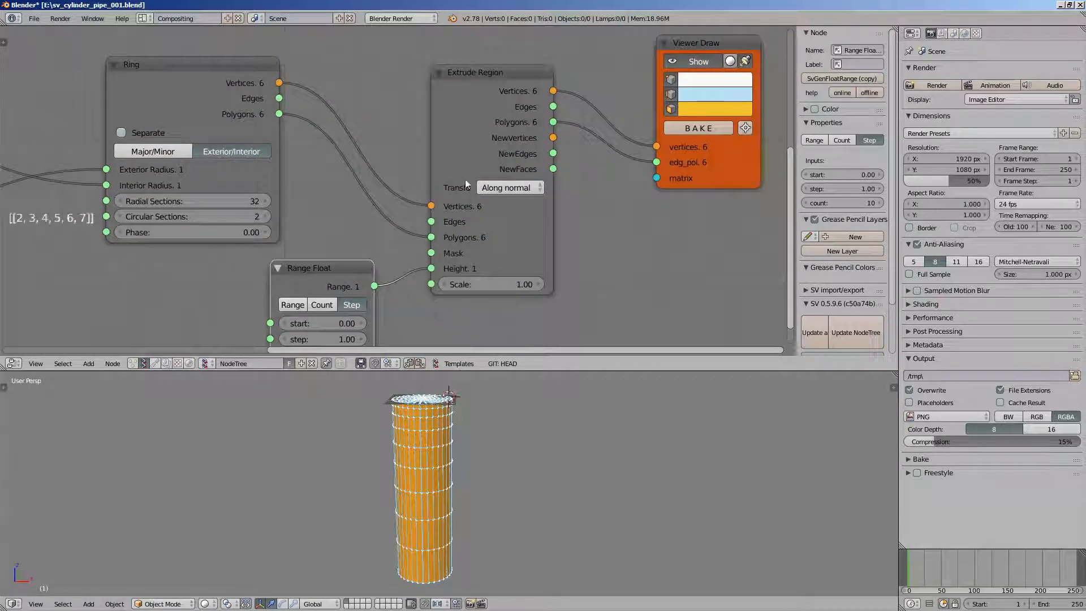
left_click(543, 188)
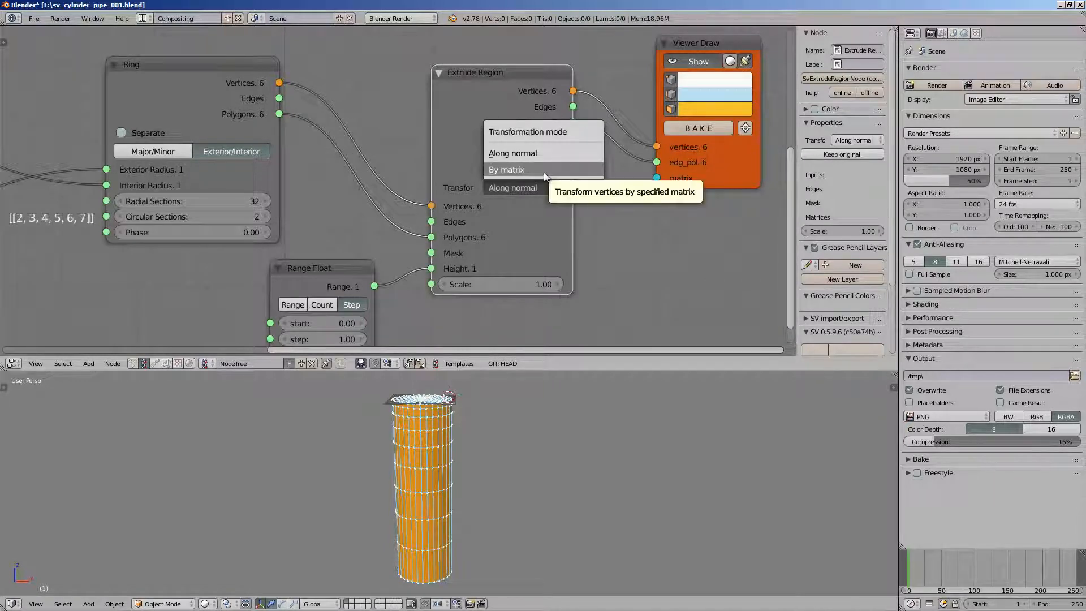
left_click(544, 170)
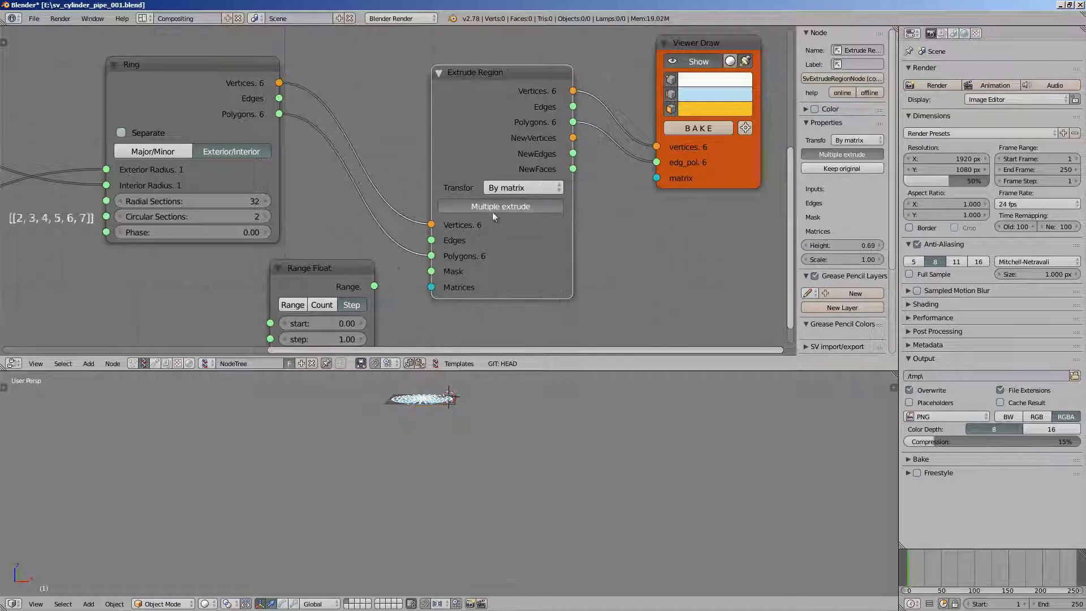
left_click_drag(309, 273, 248, 291)
middle_click_drag(296, 261, 324, 206)
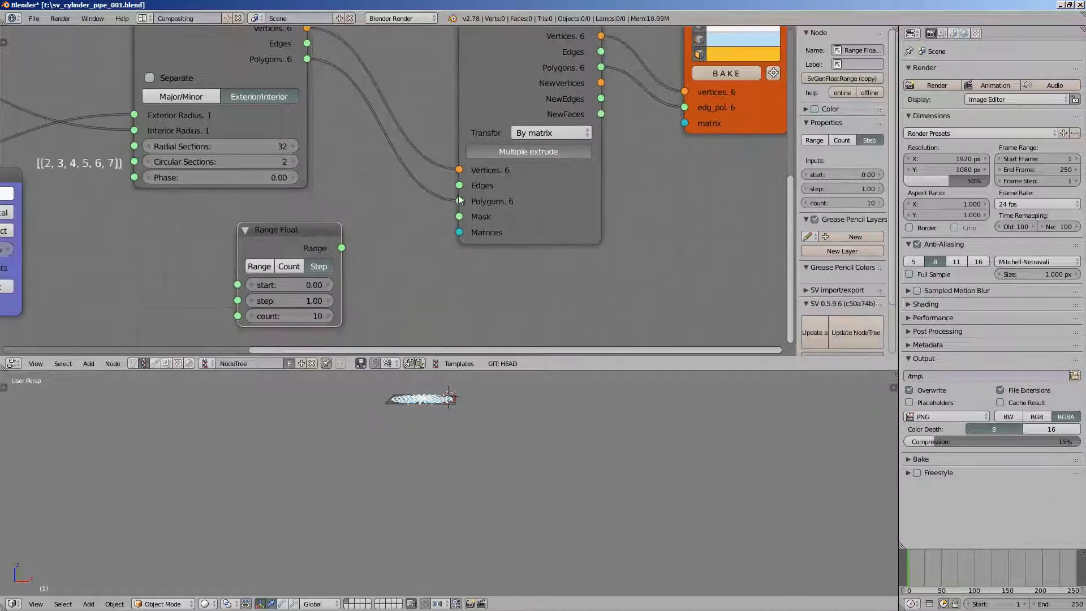
Set the Extrude Region back to Along normal and link the second Range Float's output to its Height input.
left_click(532, 130)
left_click(539, 98)
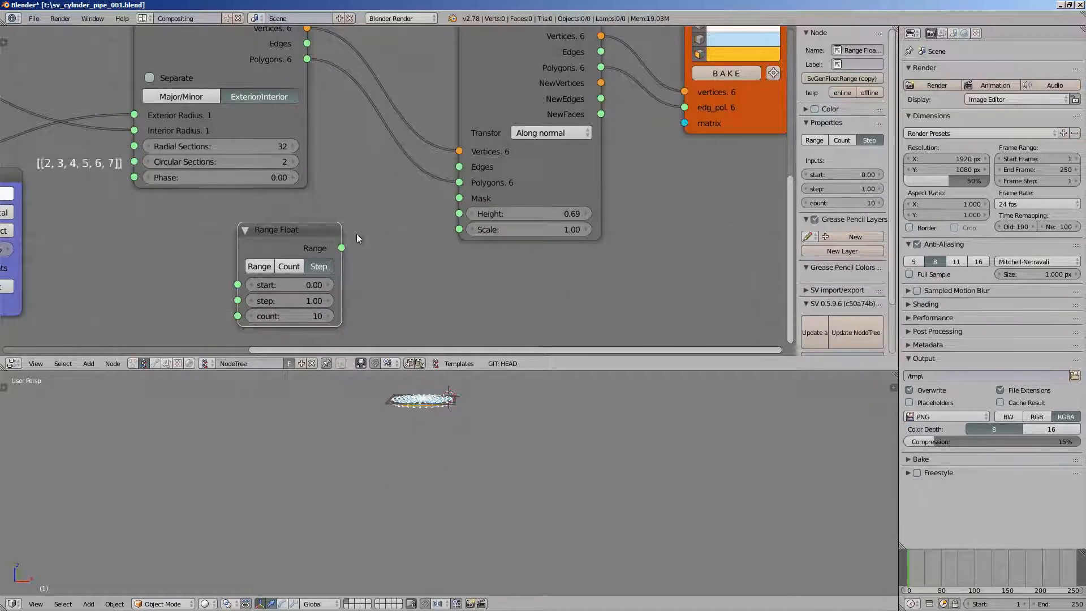
left_click_drag(343, 247, 459, 214)
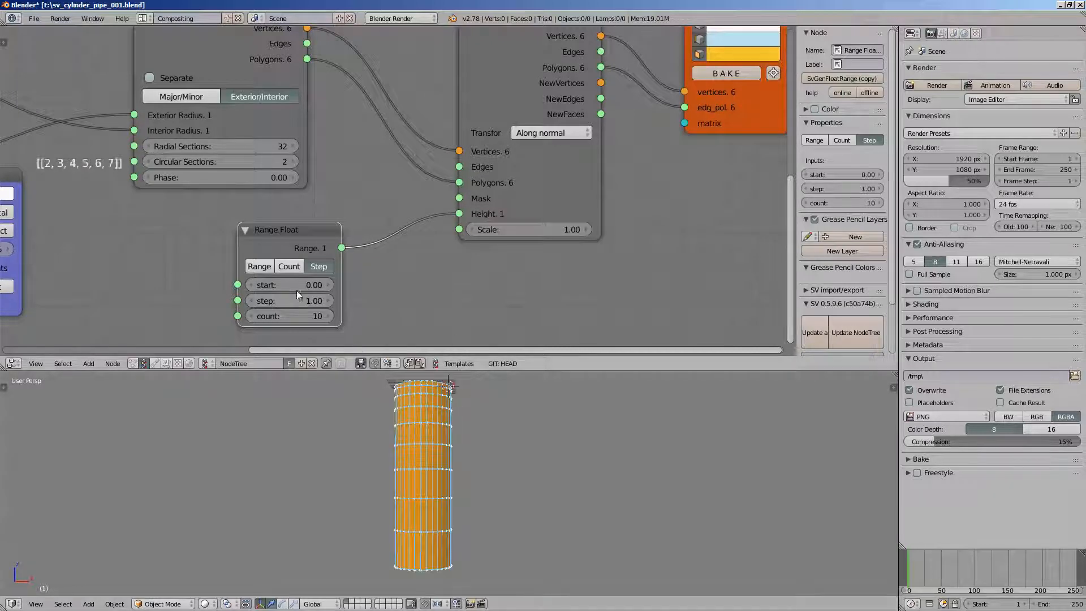
left_click_drag(294, 251, 241, 249)
Add a List Split node on the link between the second Range Float and the Extrude Region's Height input.
middle_click_drag(309, 274, 318, 261)
key("alt+space")
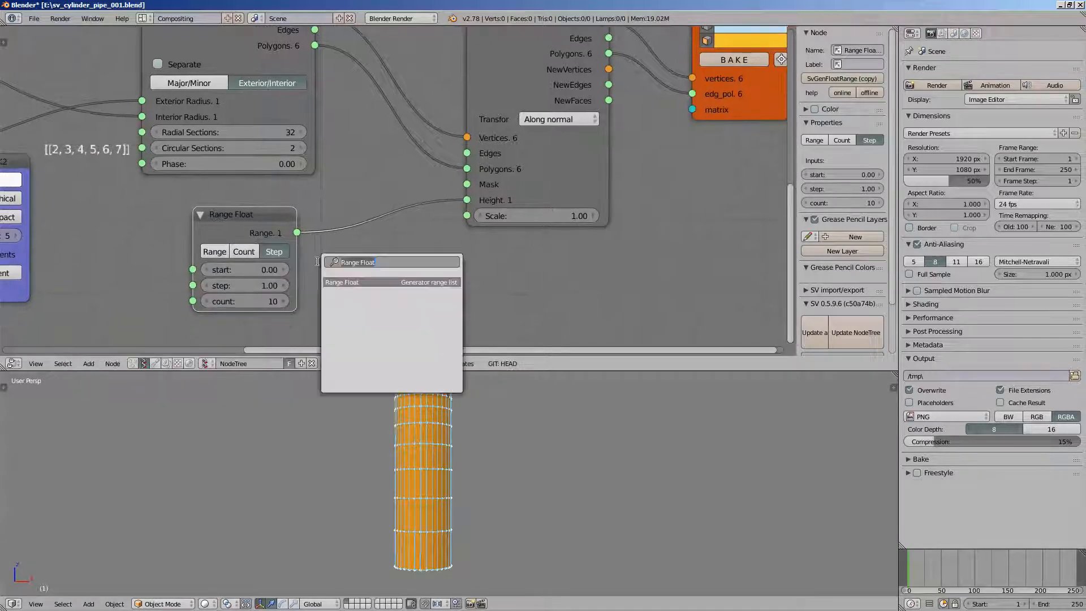
type("spl")
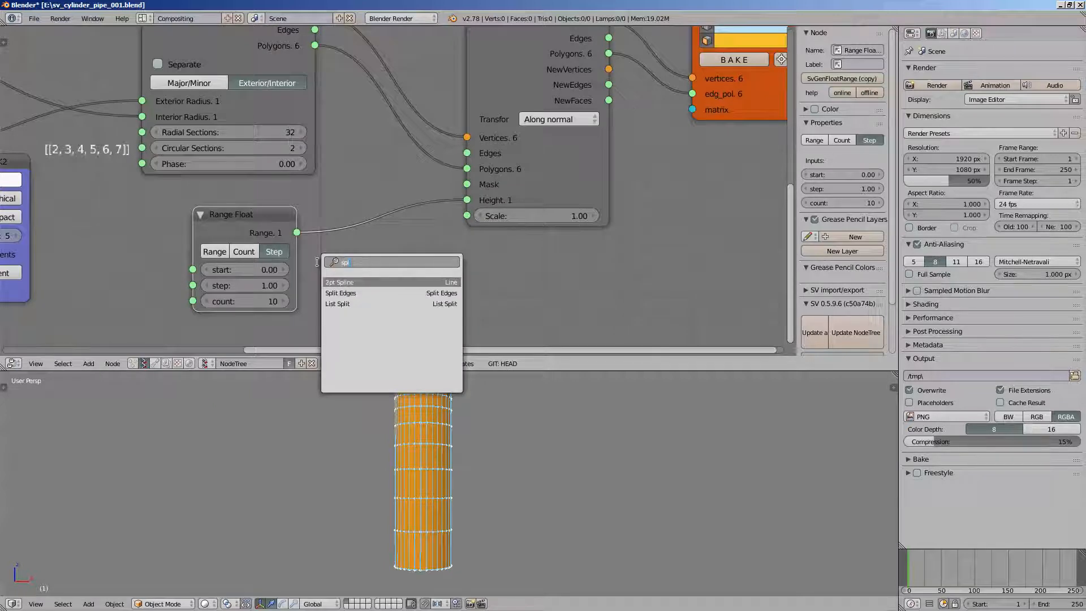
key("Down")
key("Down")
key("Return")
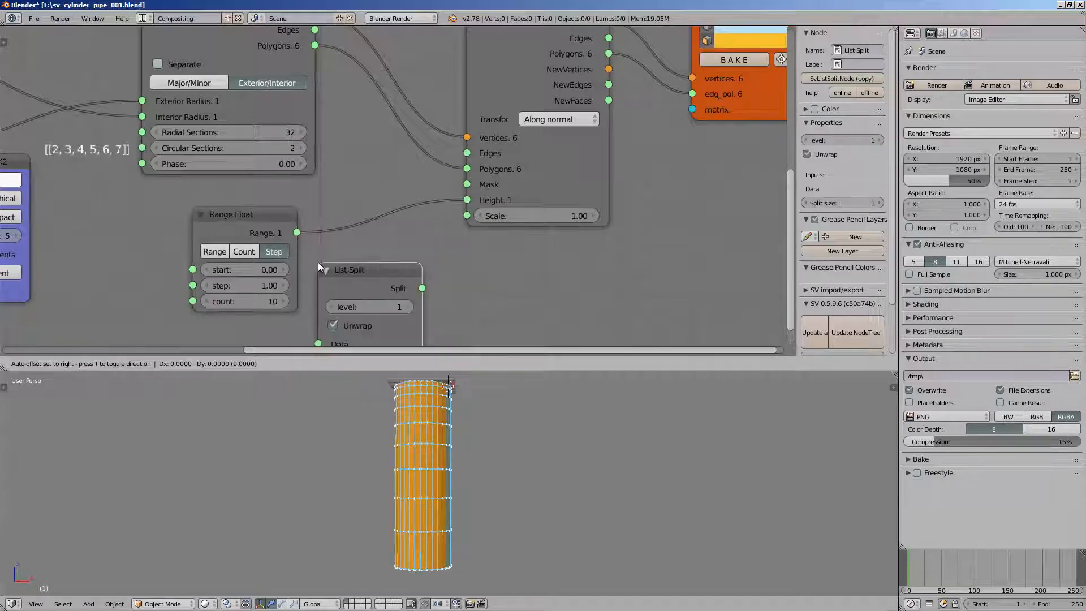
left_click(321, 218)
scroll(514, 494, "up", 3)
middle_click_drag(482, 434, 433, 513)
scroll(482, 491, "up", 4)
scroll(482, 491, "up", 2)
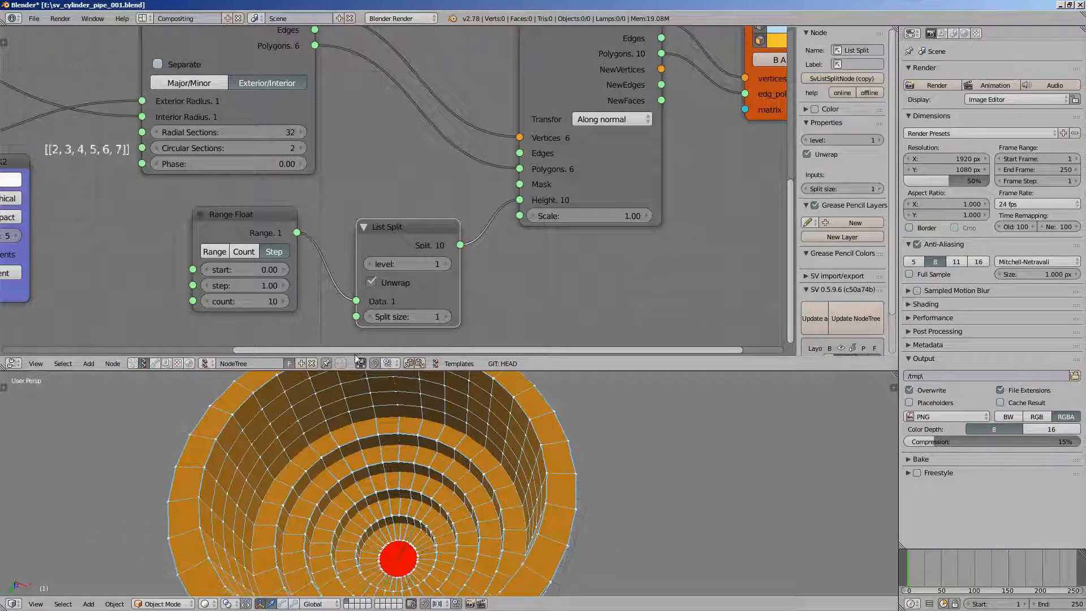
Reduce the second Range Float's count to 6 and try its Count mode with start 1.26.
middle_click_drag(349, 343, 361, 293)
scroll(288, 260, "down", 3)
middle_click_drag(288, 260, 416, 270)
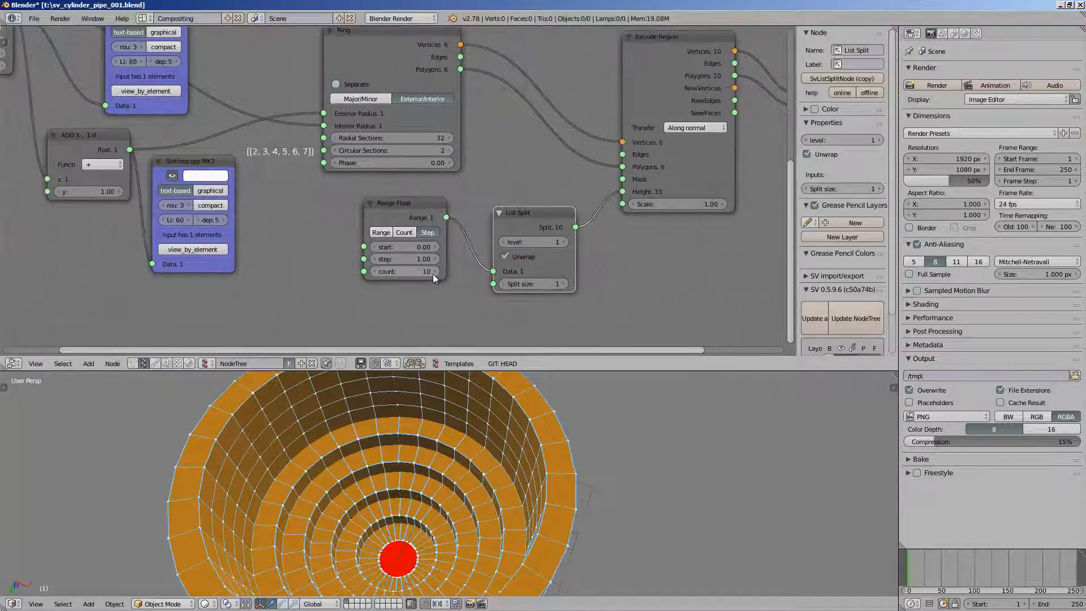
left_click(438, 270)
left_click(438, 271)
left_click(371, 271)
left_click(371, 271)
left_click(371, 271)
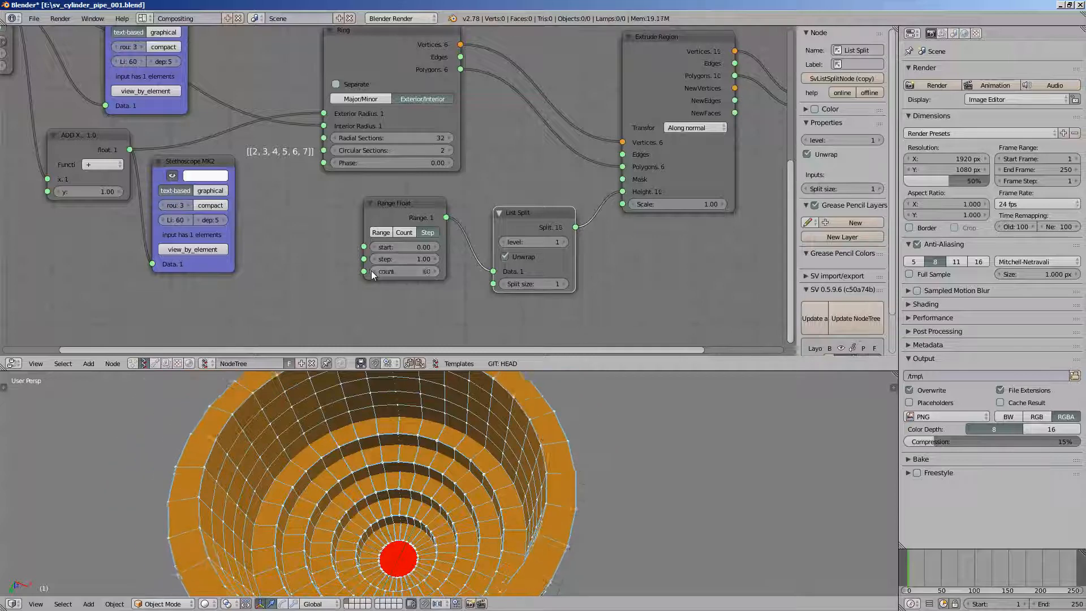
left_click(371, 271)
left_click(371, 271)
left_click(371, 271)
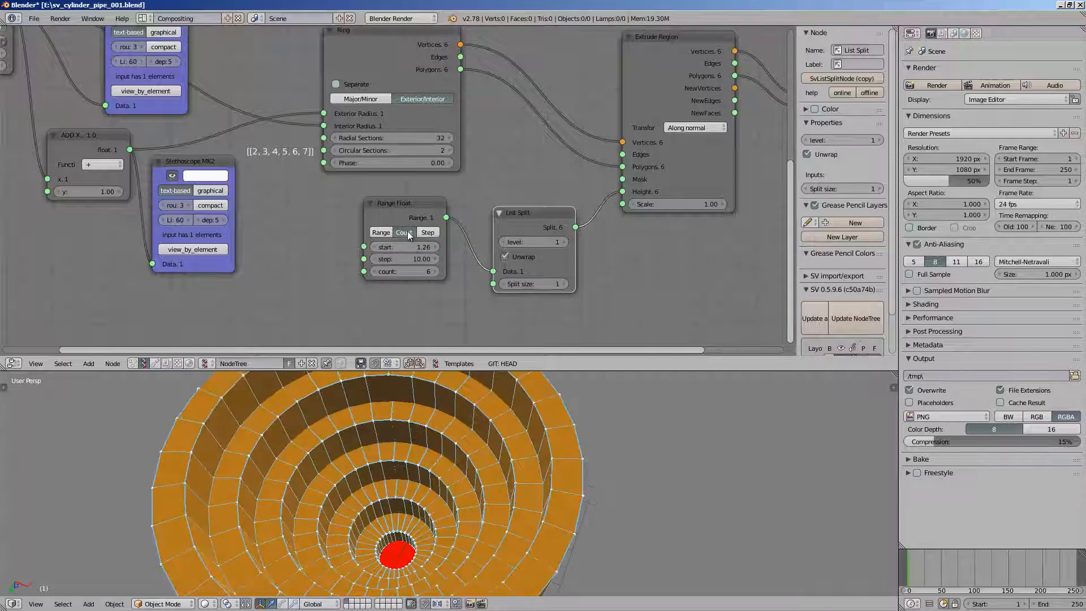
Switch the second Range Float to Range mode with start 1.53, stop 10.12 and step 1.57, and save the file.
left_click(381, 232)
left_click_drag(401, 247, 415, 245)
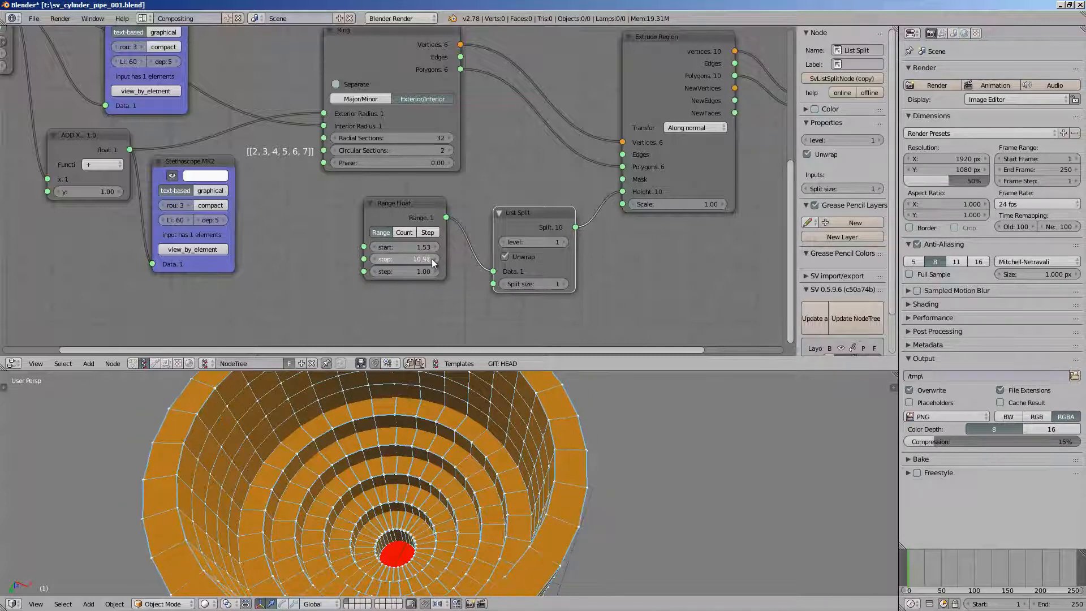
mouse_move(414, 268)
left_mouse_down()
mouse_move(477, 266)
mouse_move(409, 276)
mouse_move(431, 271)
left_mouse_up()
middle_click_drag(455, 495, 433, 388)
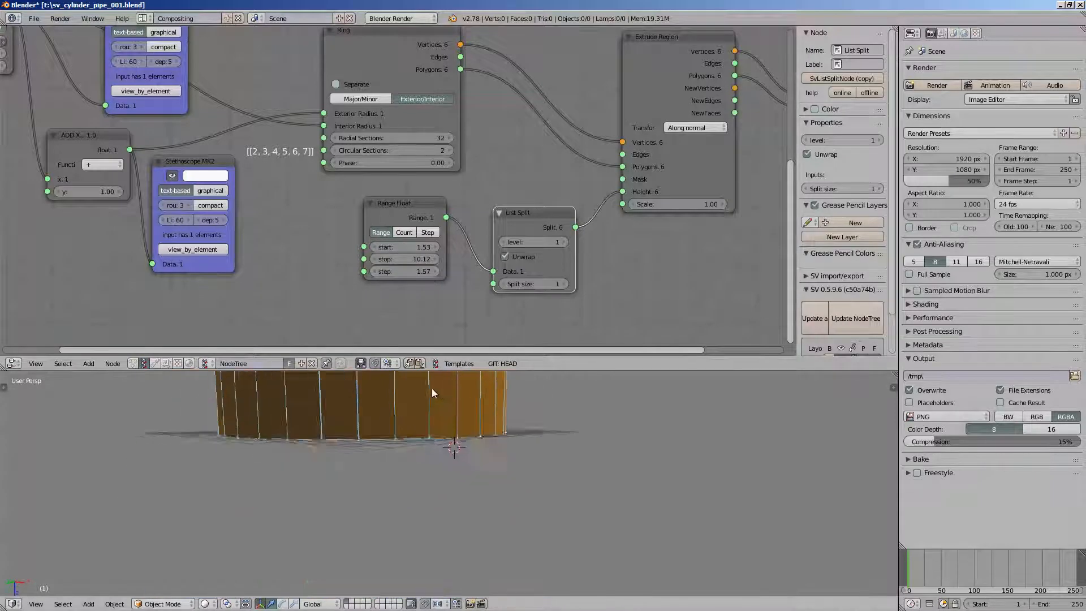
scroll(435, 407, "down", 3)
mouse_move(446, 463)
middle_mouse_down()
mouse_move(388, 555)
mouse_move(322, 588)
mouse_move(385, 549)
mouse_move(363, 495)
mouse_move(388, 522)
mouse_move(450, 416)
middle_mouse_up()
key("ctrl+s")
left_click(323, 589)
scroll(385, 550, "up", 1)
scroll(389, 522, "up", 2)
scroll(425, 467, "down", 4)
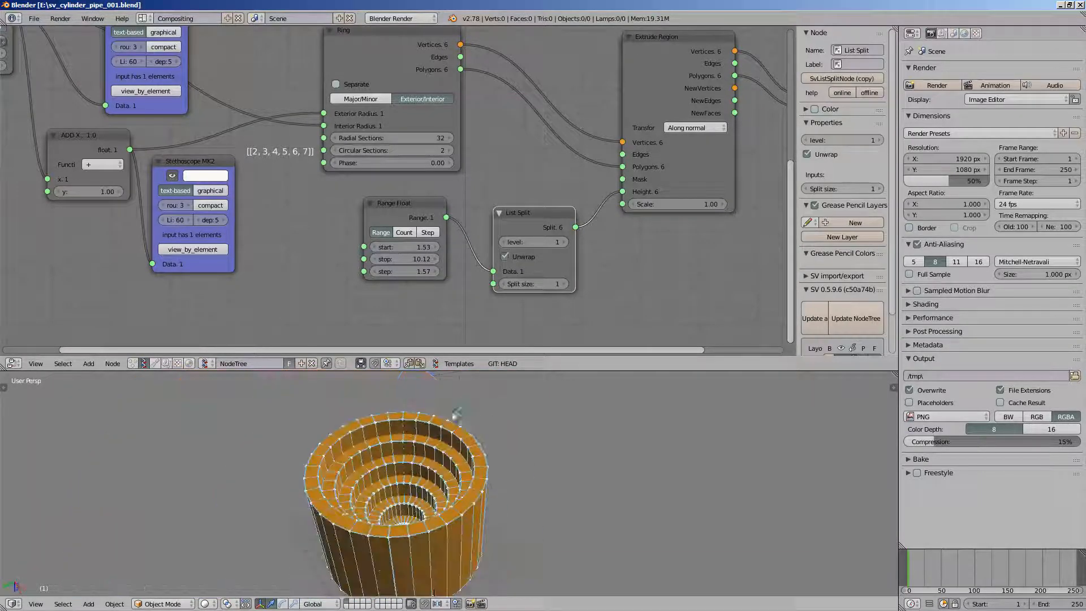
Change the polygon color in the Circle's Viewer Draw node to light blue.
scroll(498, 125, "down", 1)
middle_click_drag(509, 101, 418, 248)
scroll(478, 102, "up", 1)
left_click(420, 144)
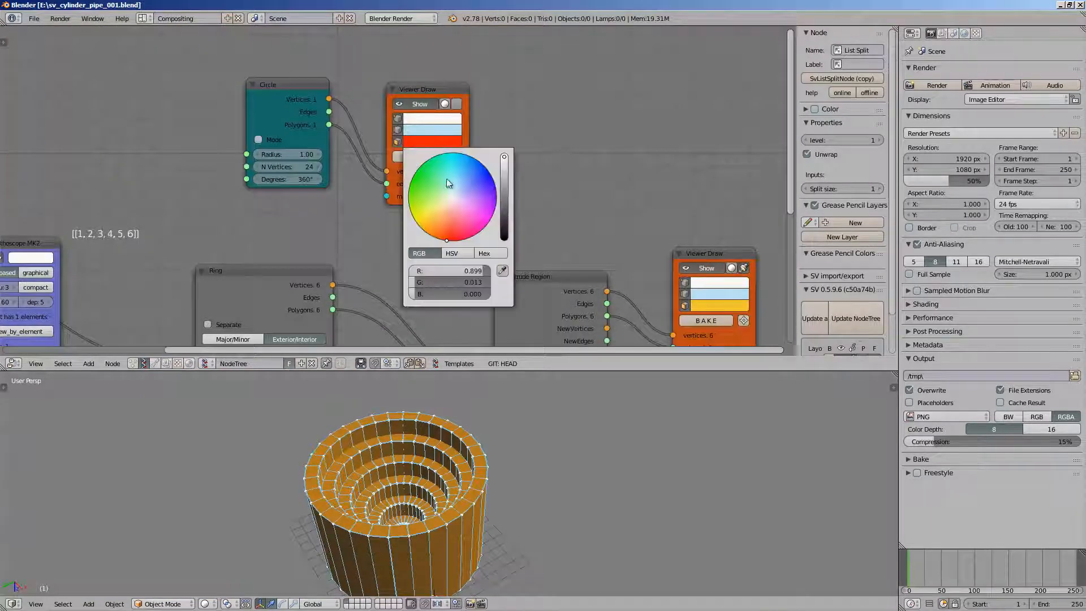
left_click_drag(449, 185, 462, 179)
Check the recolored center circle inside the nested pipes and save the file.
middle_click_drag(456, 467, 423, 474)
scroll(423, 474, "up", 4)
key("ctrl+s")
scroll(371, 477, "up", 4)
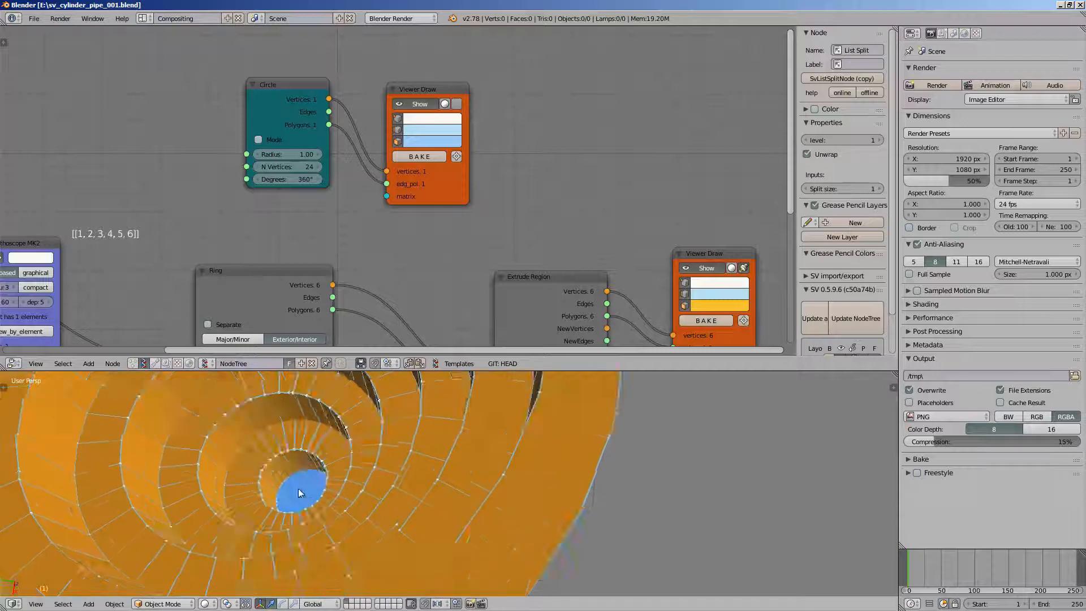
middle_click_drag(300, 511, 478, 455)
middle_click_drag(416, 512, 523, 479)
middle_click_drag(541, 421, 508, 479)
key("ctrl+s")
left_click(427, 489)
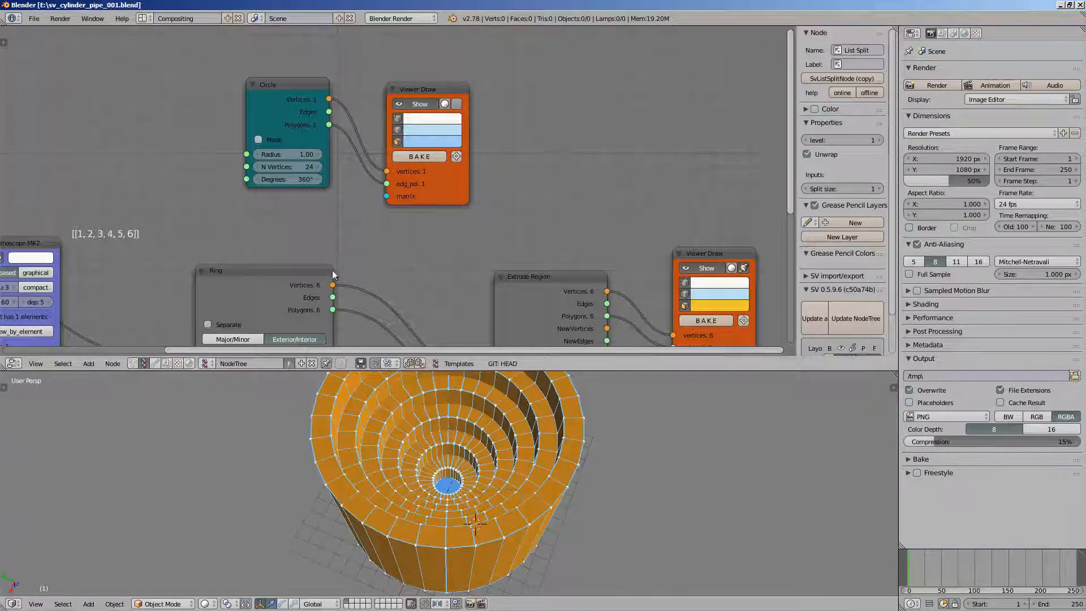
Reposition the Math node that feeds the ring's exterior radius and set its y value to 0.28.
middle_click_drag(65, 241, 382, 127)
scroll(283, 247, "up", 3)
middle_click_drag(284, 247, 300, 215)
left_click_drag(303, 266, 273, 246)
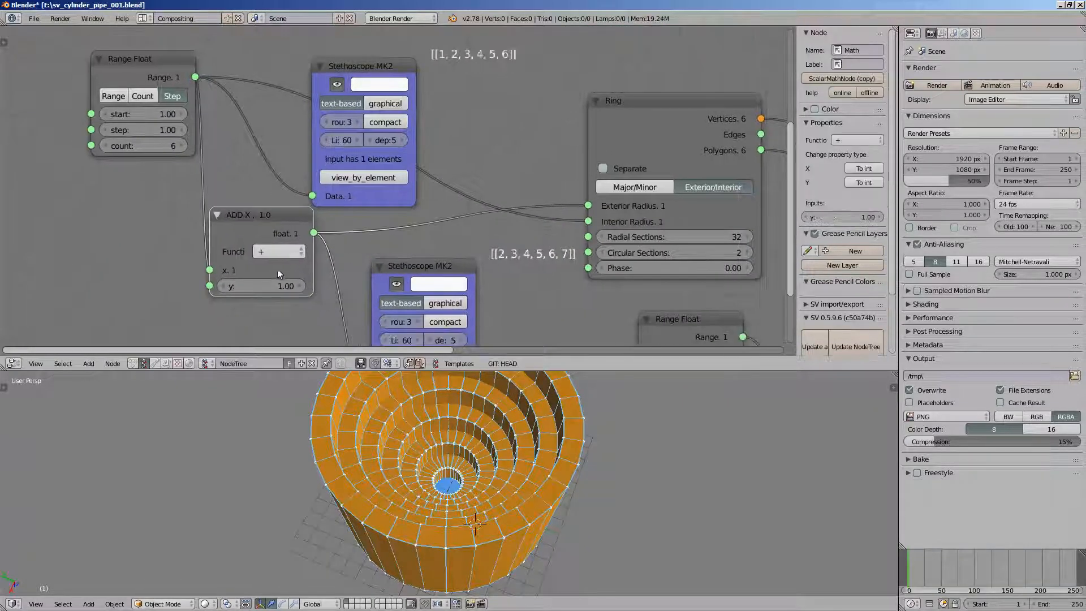
left_click_drag(273, 286, 257, 290)
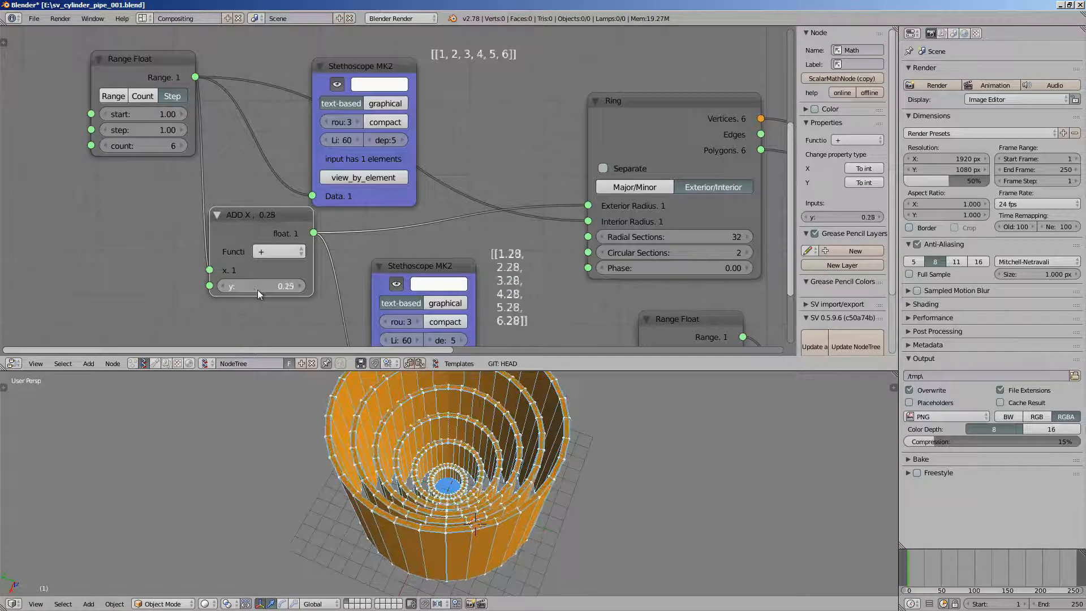
Enlarge the 3D view to inspect the thin-walled pipes and save the file.
middle_click_drag(503, 425, 511, 475)
left_click_drag(575, 372, 571, 217)
mouse_move(507, 408)
middle_mouse_down("shift")
mouse_move(498, 443)
mouse_move(501, 413)
middle_mouse_up("shift")
scroll(531, 399, "up", 6)
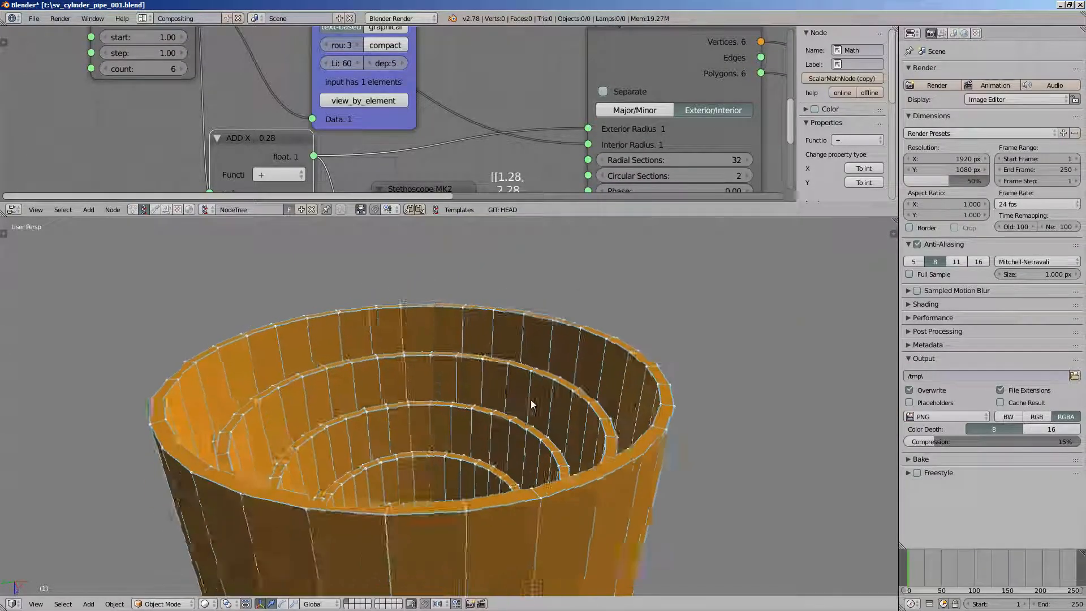
middle_click_drag(615, 336, 486, 361)
key("ctrl+s")
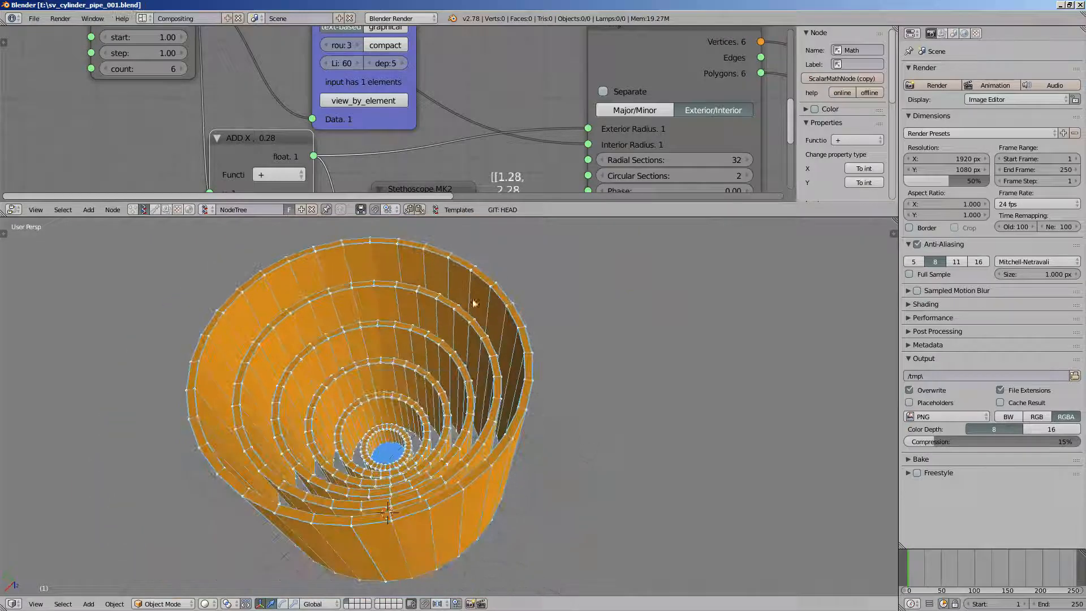
Set the height Range Float's stop to 10.01 and its step to 1.43.
scroll(560, 183, "down", 4)
middle_click_drag(560, 184, 406, 64)
middle_click_drag(478, 108, 447, 69)
scroll(473, 107, "up", 5)
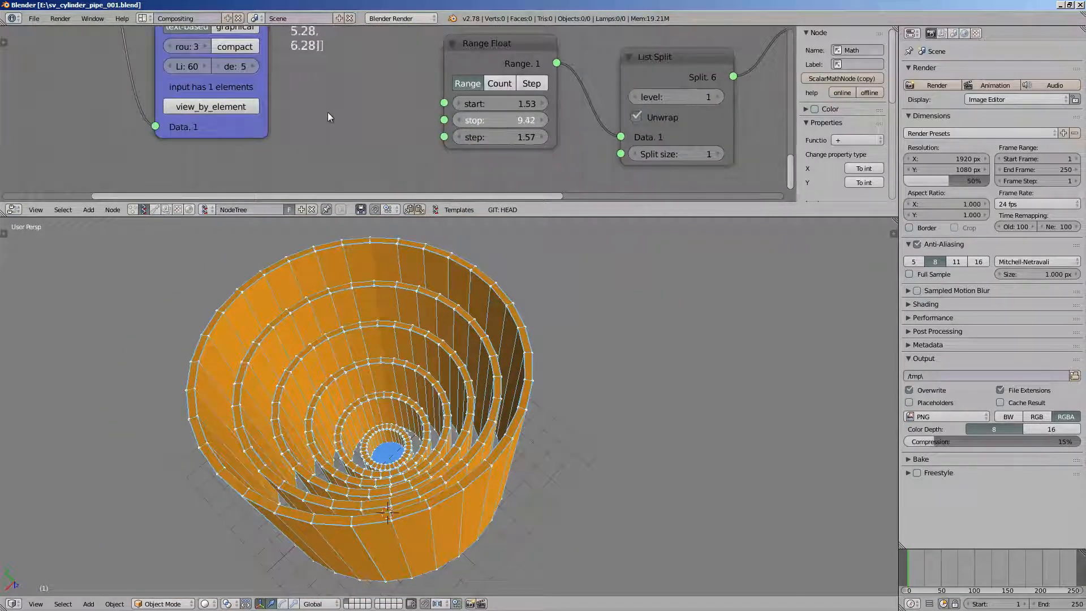
left_click_drag(328, 112, 206, 105)
left_click_drag(405, 105, 478, 77)
middle_click_drag(498, 317, 503, 365)
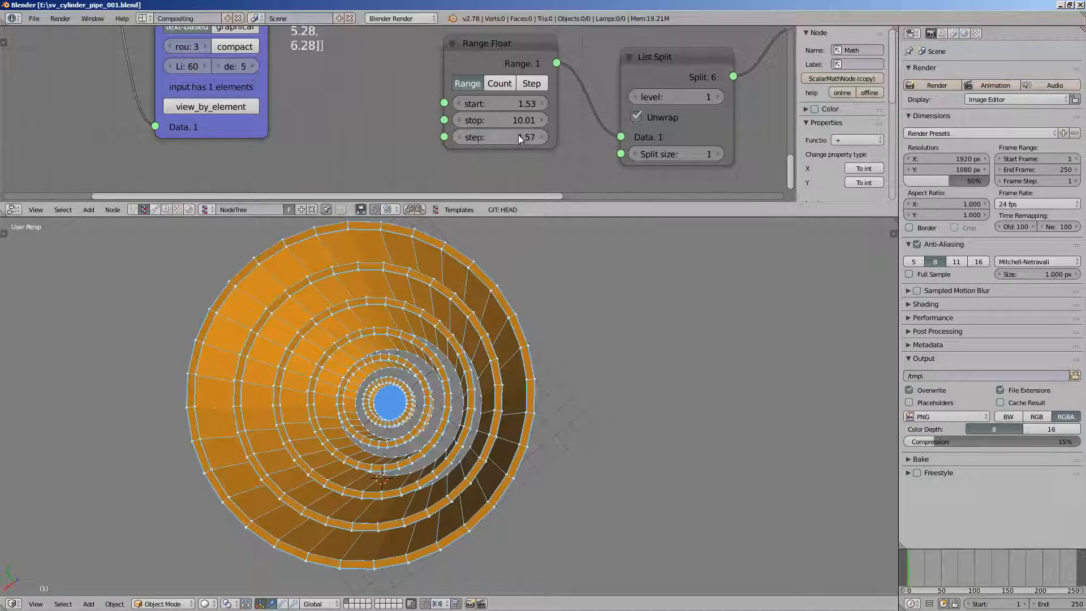
left_click_drag(518, 136, 488, 129)
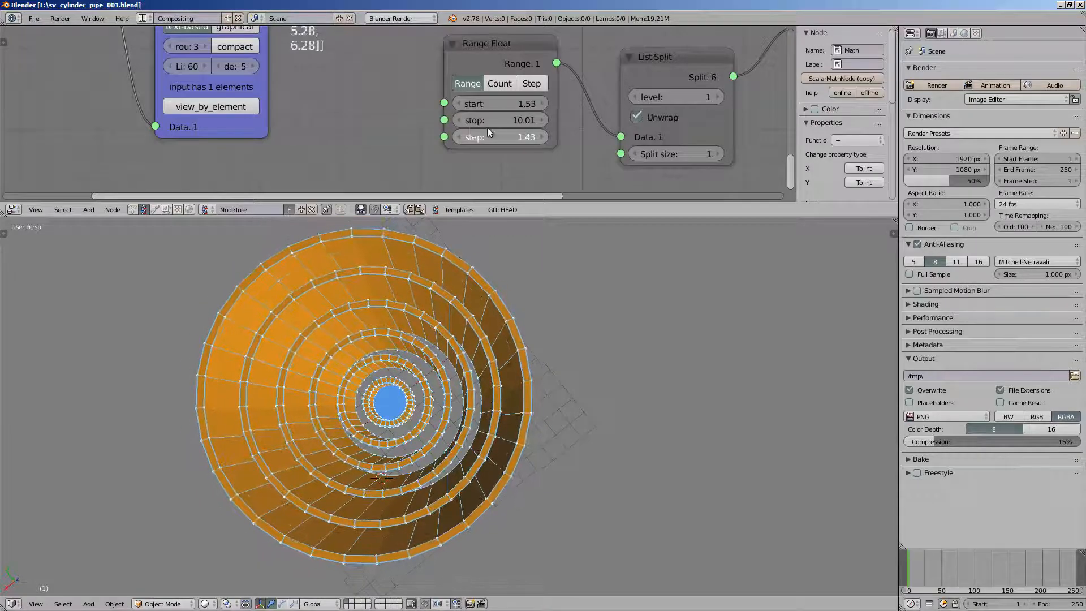
scroll(490, 135, "down", 1)
middle_click_drag(491, 493, 394, 497)
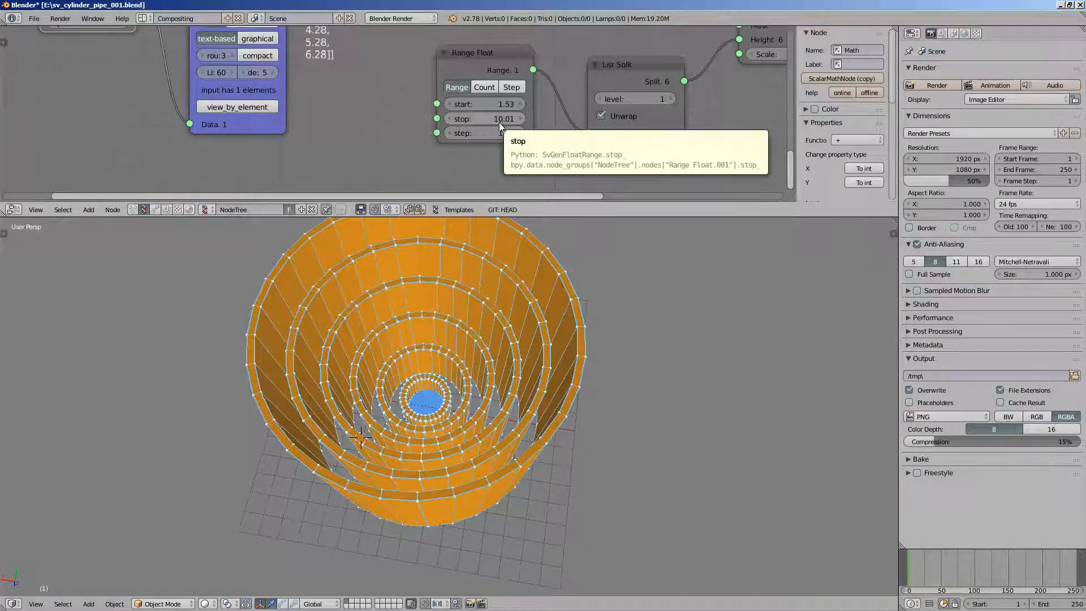
Lower the height Range Float's start to 0.72 and its stop to 5.60, saving the file.
left_click_drag(494, 101, 456, 103)
middle_click_drag(529, 306, 474, 254)
key("ctrl+s")
left_click(401, 342)
middle_click_drag(455, 317, 447, 355)
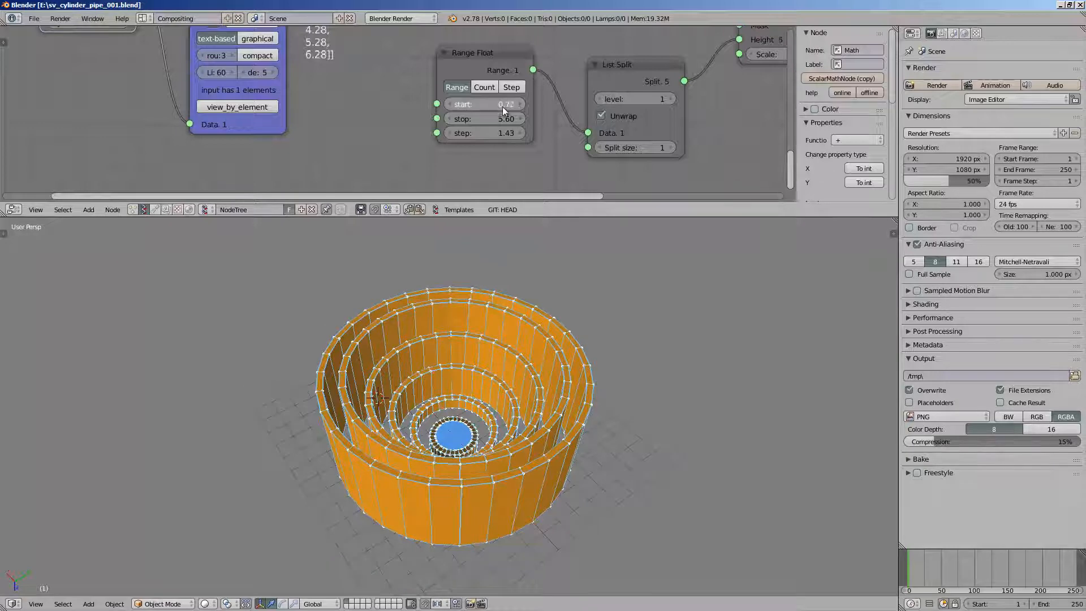
Set the height Range Float's start to 10.20 and stop to 2.03 so the inner pipes stand tallest, and save the file.
left_click_drag(502, 107, 432, 119)
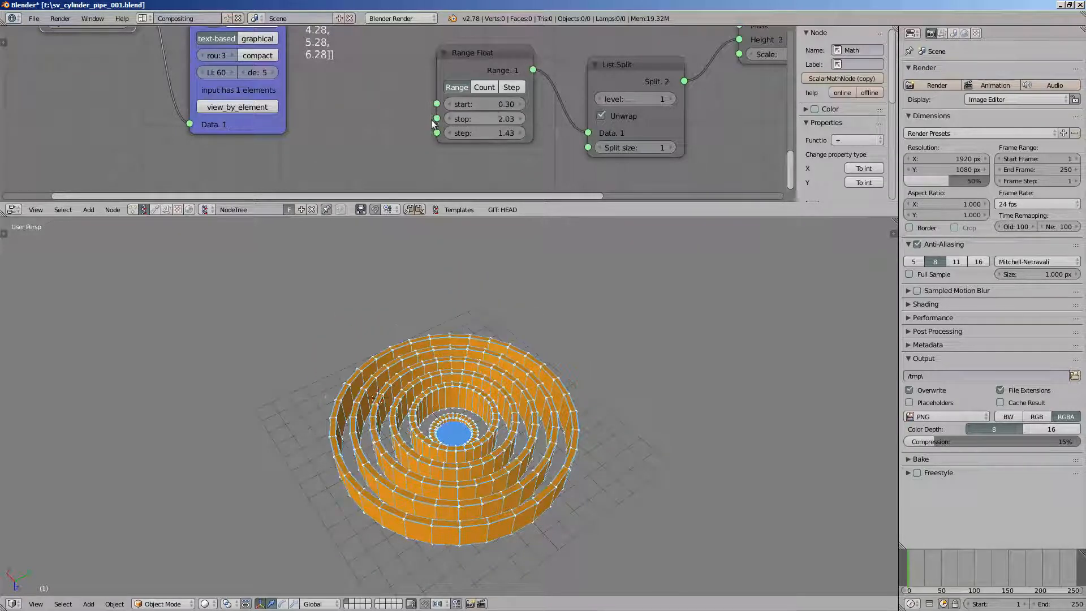
left_click_drag(516, 106, 681, 91)
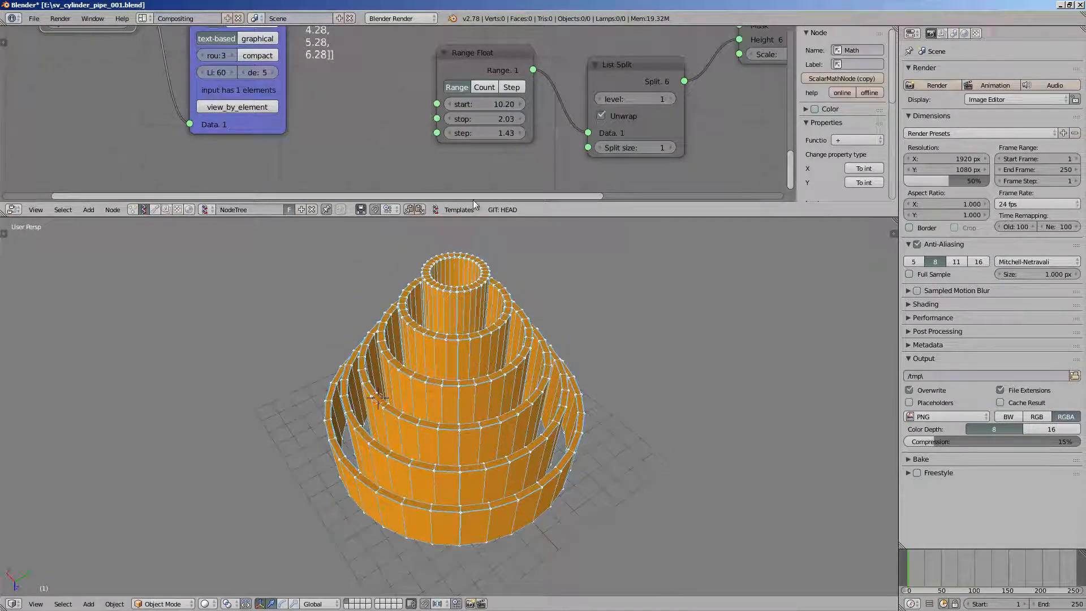
middle_click_drag(480, 333, 559, 381)
key("ctrl+s")
left_click(497, 371)
Examine the tiered pipe stack from the side, from above and up close.
middle_click_drag(496, 371, 521, 396)
scroll(439, 423, "up", 3)
scroll(473, 365, "down", 3)
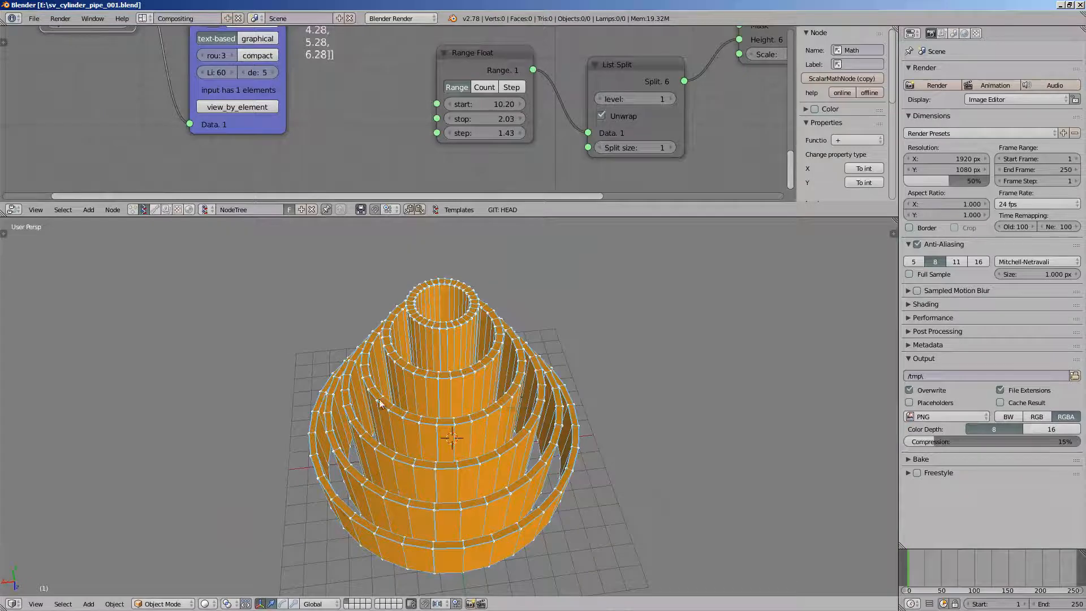
middle_click_drag(380, 402, 511, 457)
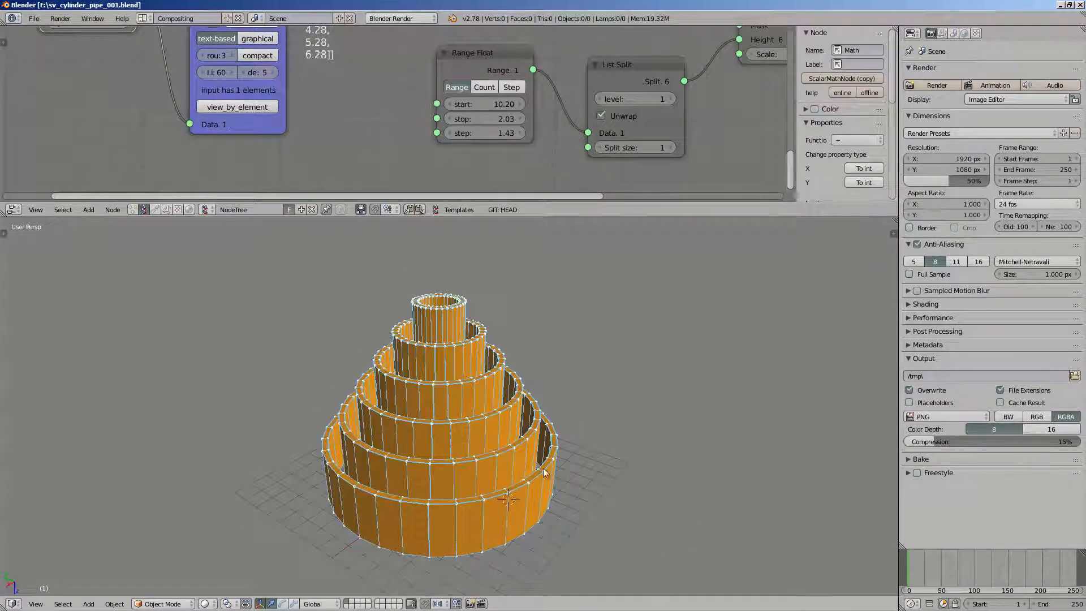
left_click(545, 483)
middle_click_drag(506, 414, 631, 439)
scroll(475, 494, "up", 5)
scroll(526, 419, "down", 4)
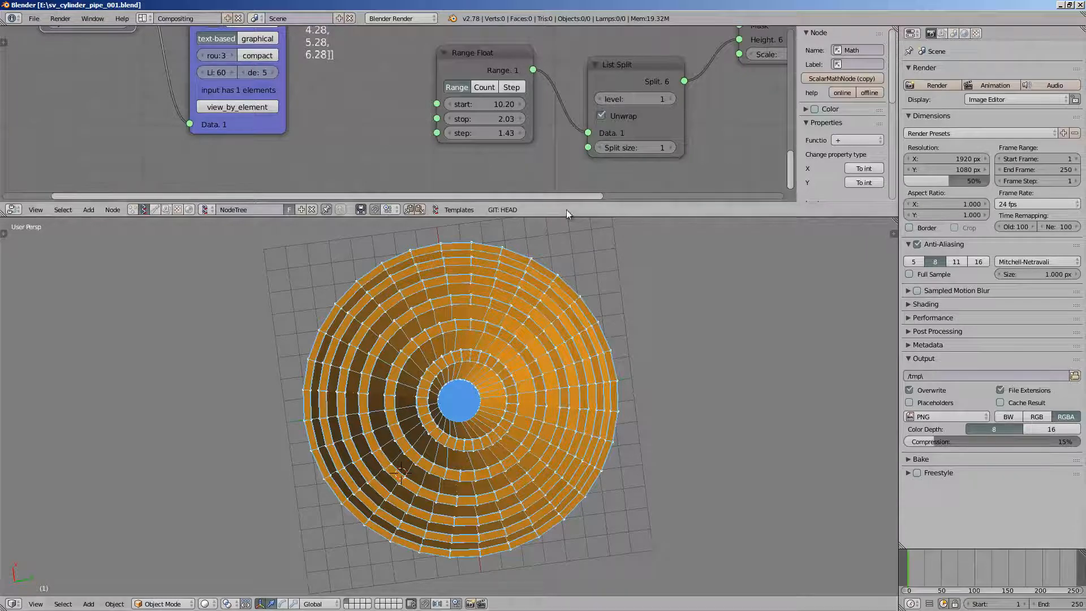
middle_click_drag(400, 321, 503, 328)
scroll(525, 150, "down", 2)
Give the node editor more height and review the whole node tree together with the tiered pipes.
scroll(526, 148, "down", 3)
middle_click_drag(645, 107, 538, 162)
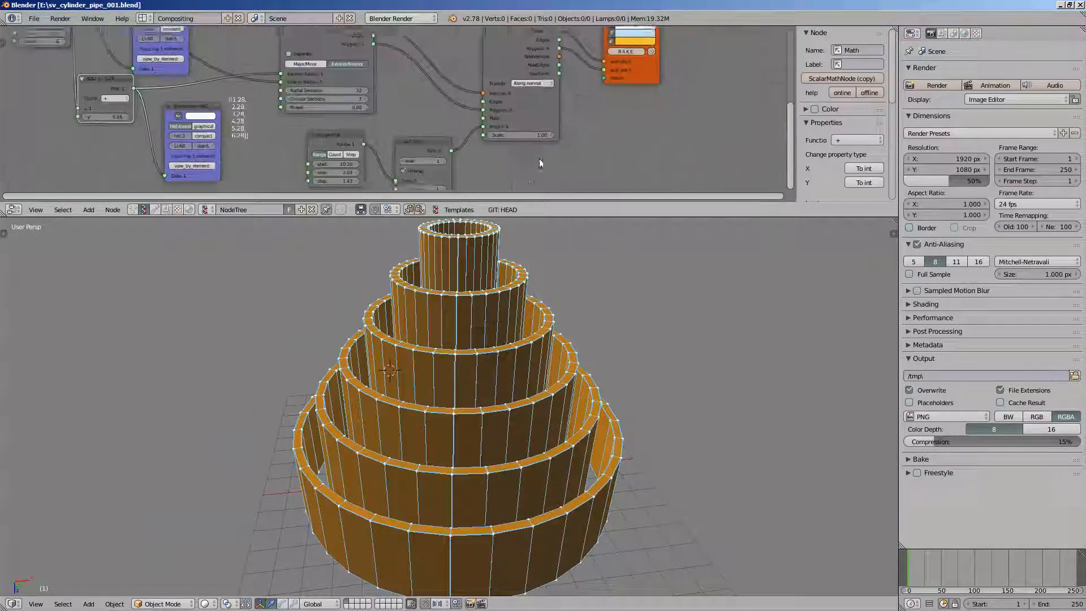
scroll(509, 132, "down", 4)
middle_click_drag(497, 121, 568, 138)
scroll(566, 141, "up", 2)
middle_click_drag(558, 203, 533, 199)
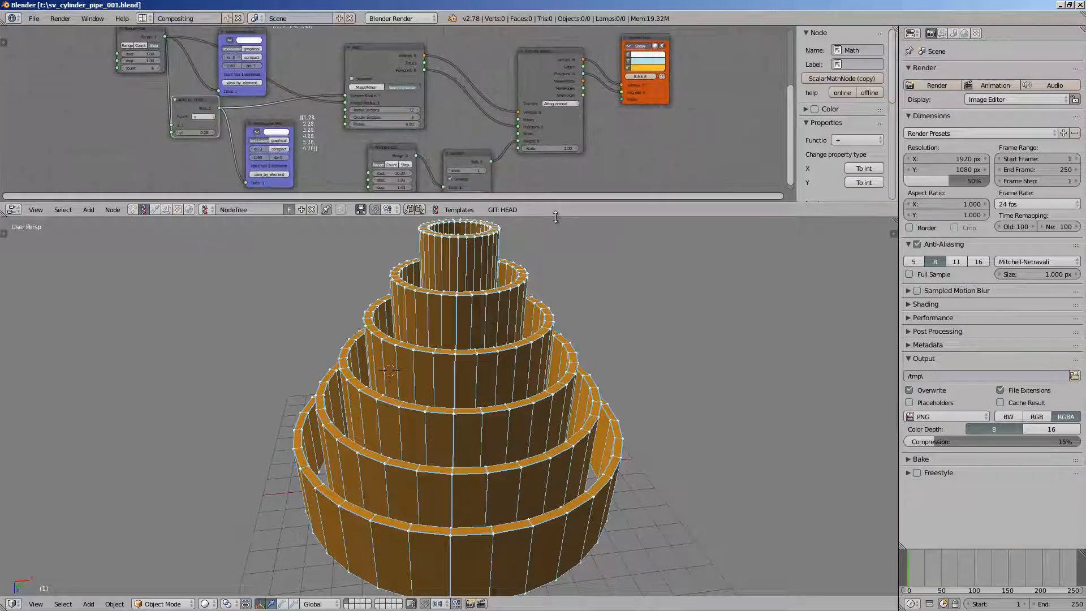
left_click_drag(533, 217, 531, 249)
middle_click_drag(527, 334, 486, 355)
scroll(396, 187, "up", 2)
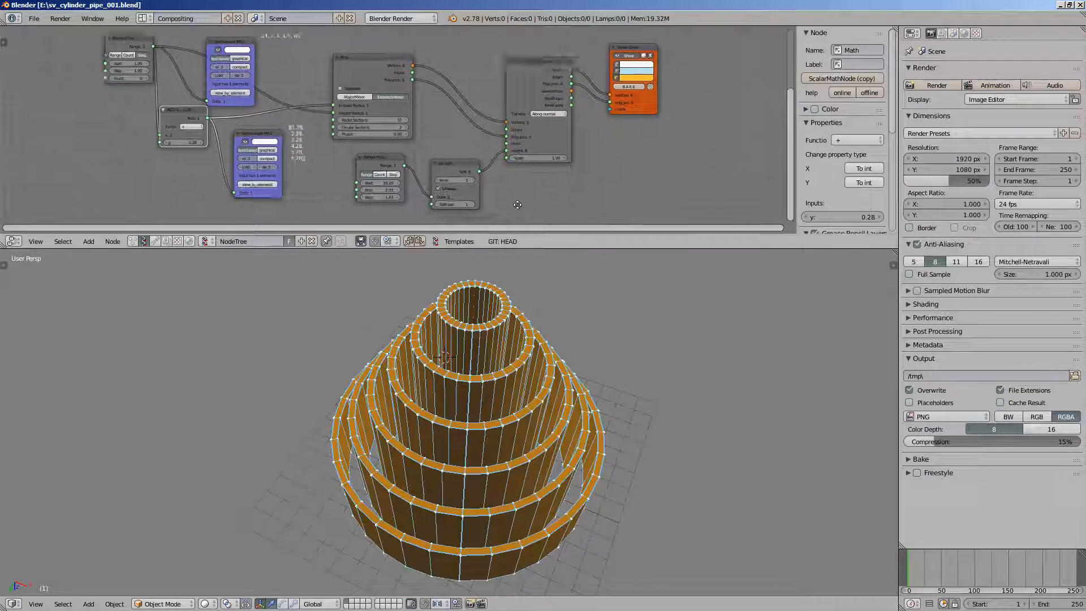
middle_click_drag(350, 266, 424, 321)
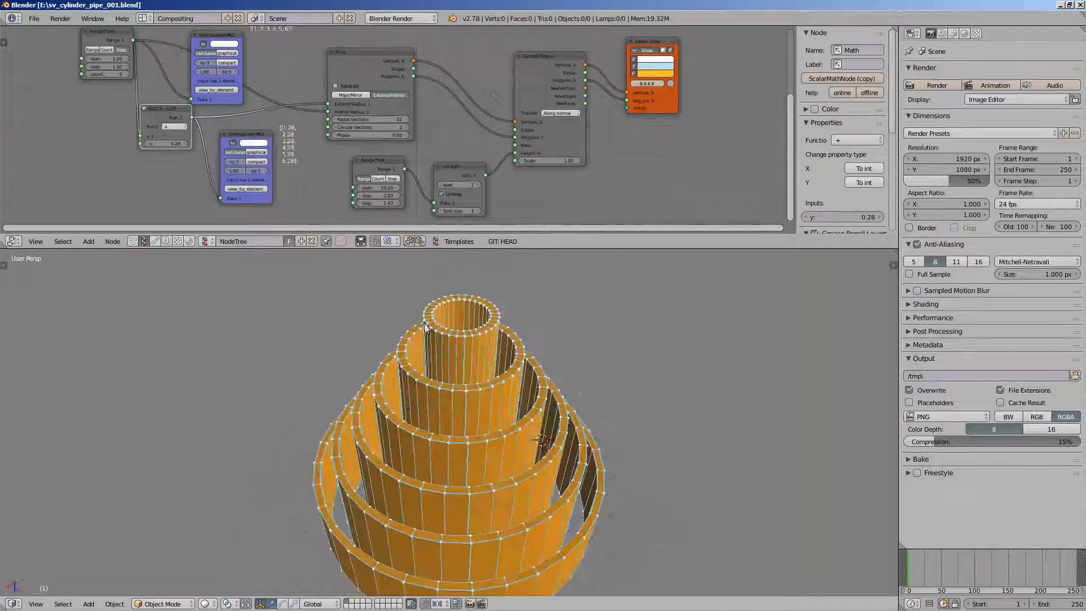